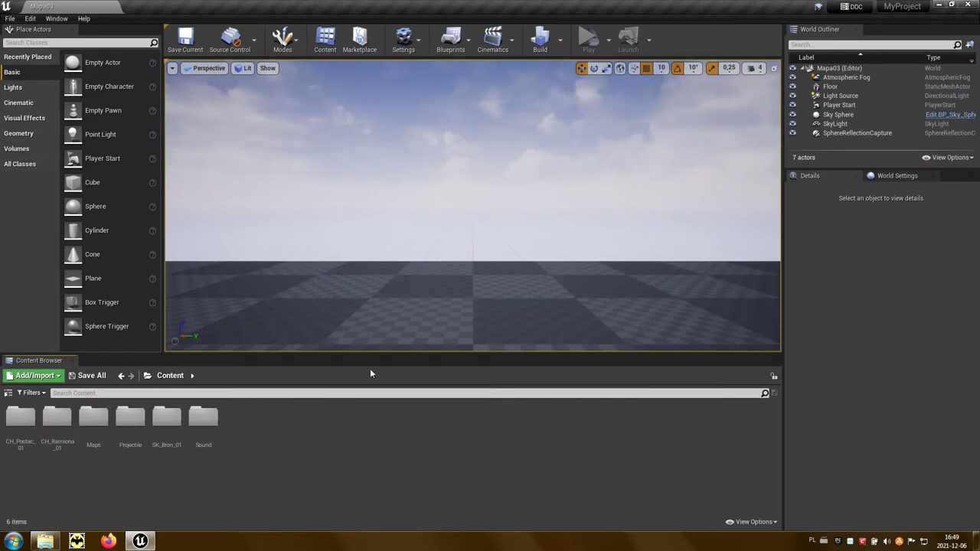
- Create a CH_VRCharacter_01 folder in Content and open it
right_click(323, 428)
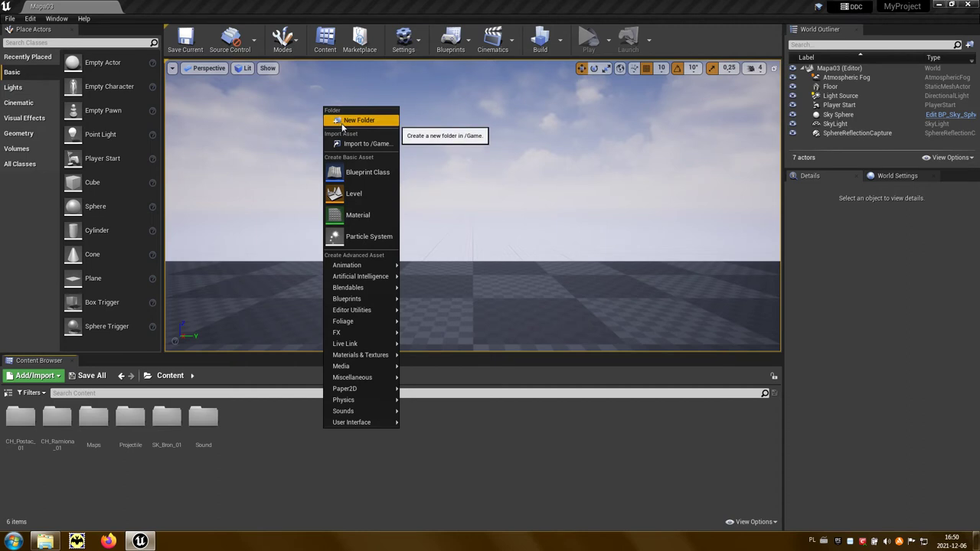
click(372, 122)
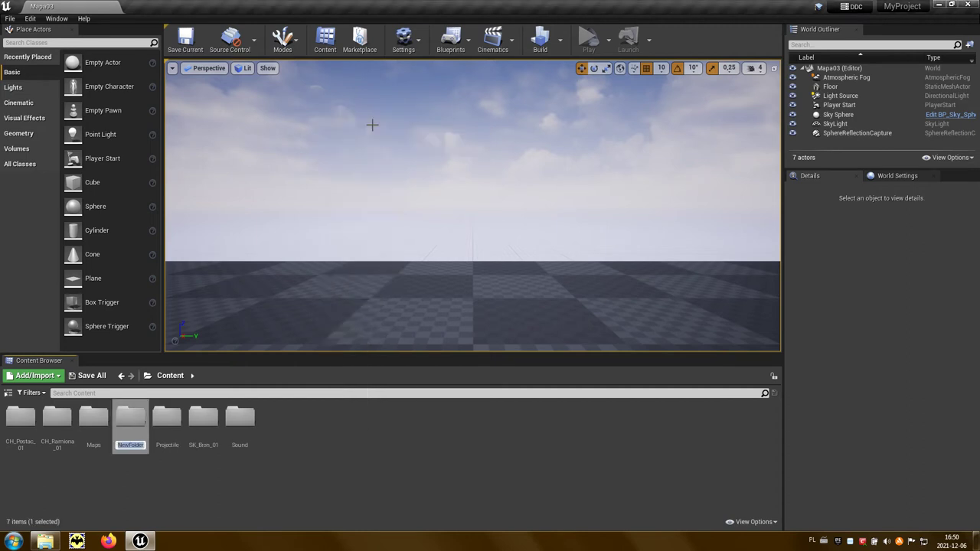
text(CH_)
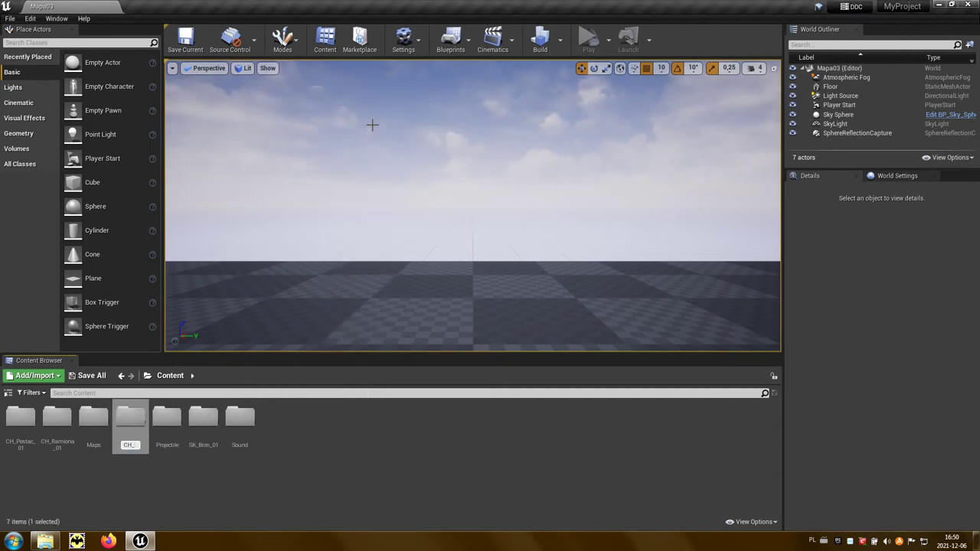
text(t_VRChara)
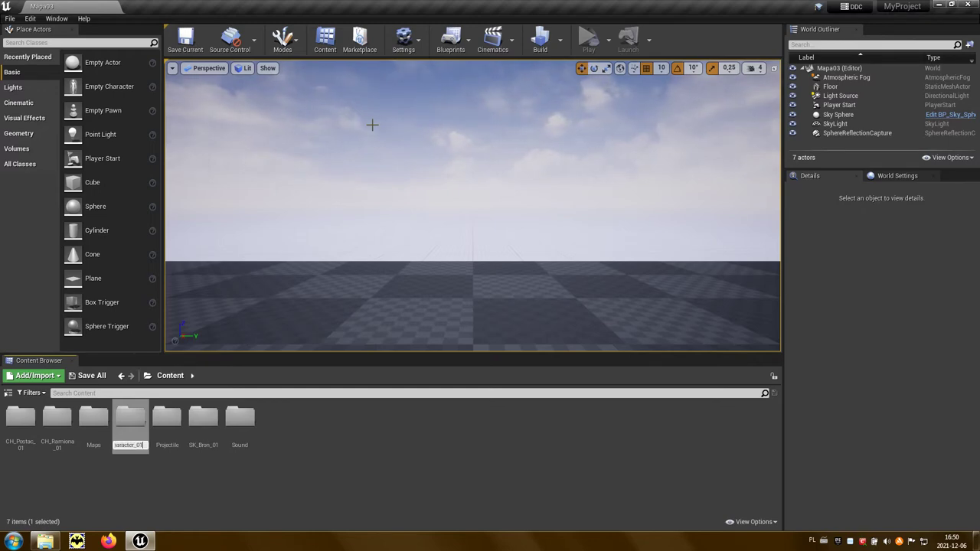
key(Return)
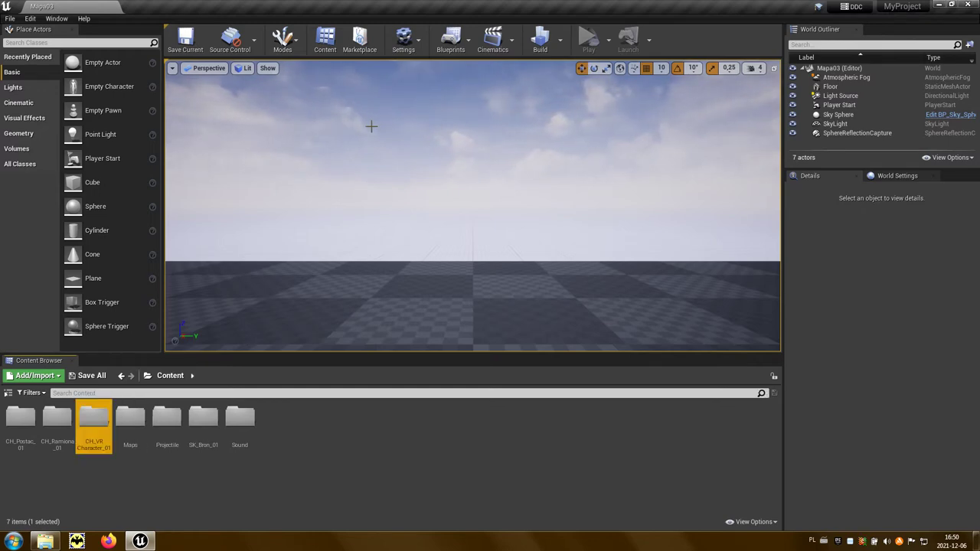
double_click(104, 421)
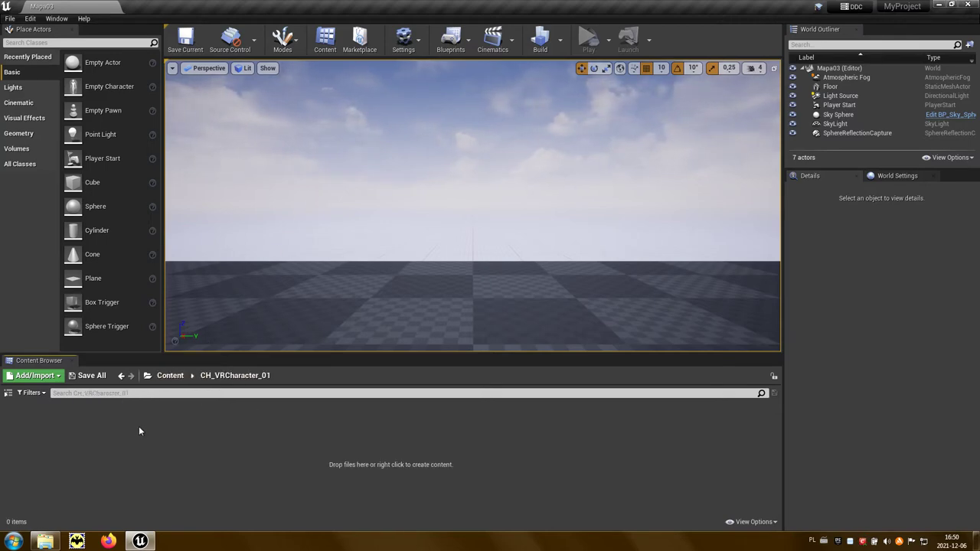
- Create a Blueprint class based on Character named VR_Character
right_click(156, 435)
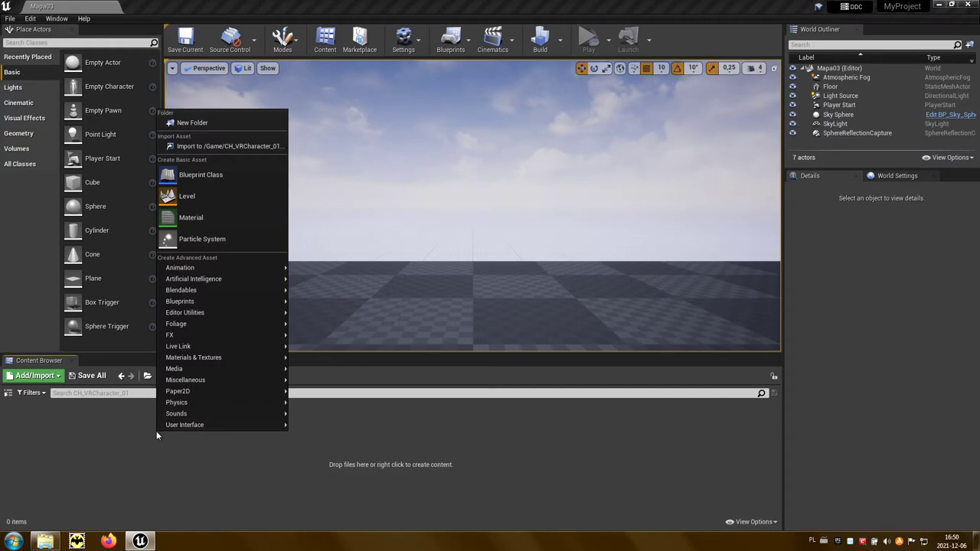
click(192, 184)
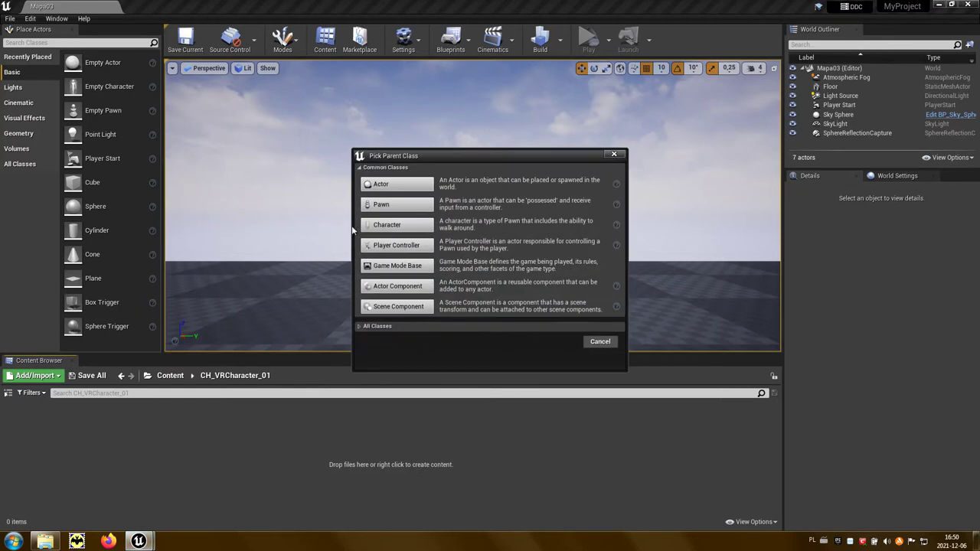
click(406, 229)
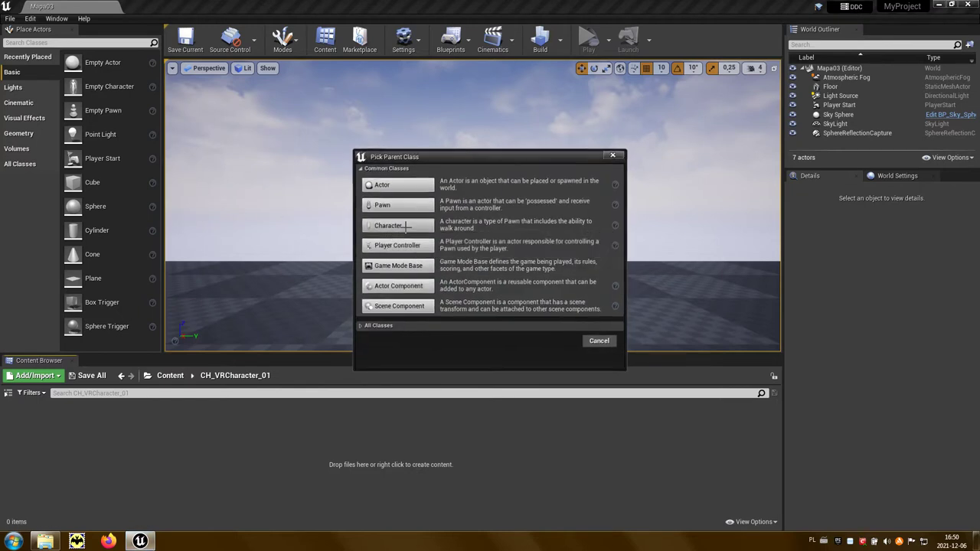
text(VR)
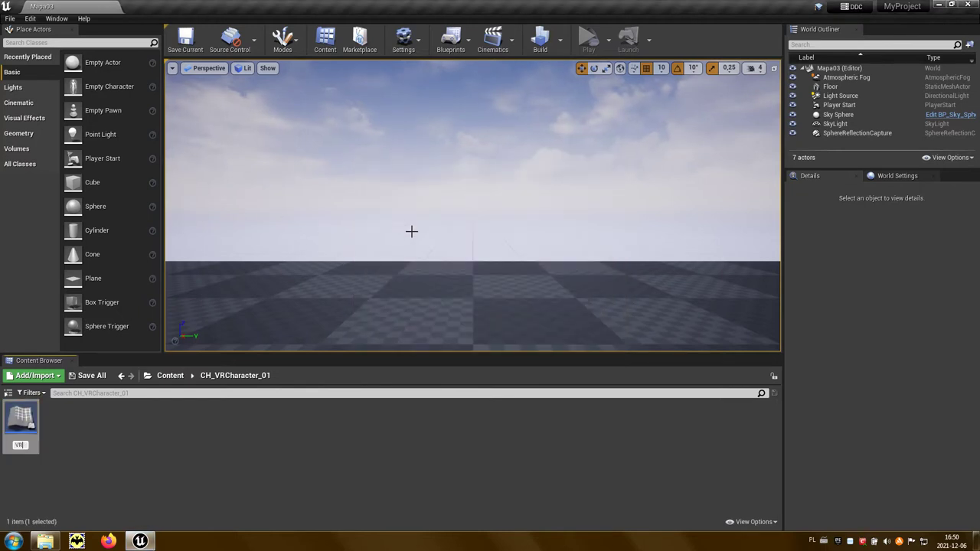
text(_Character)
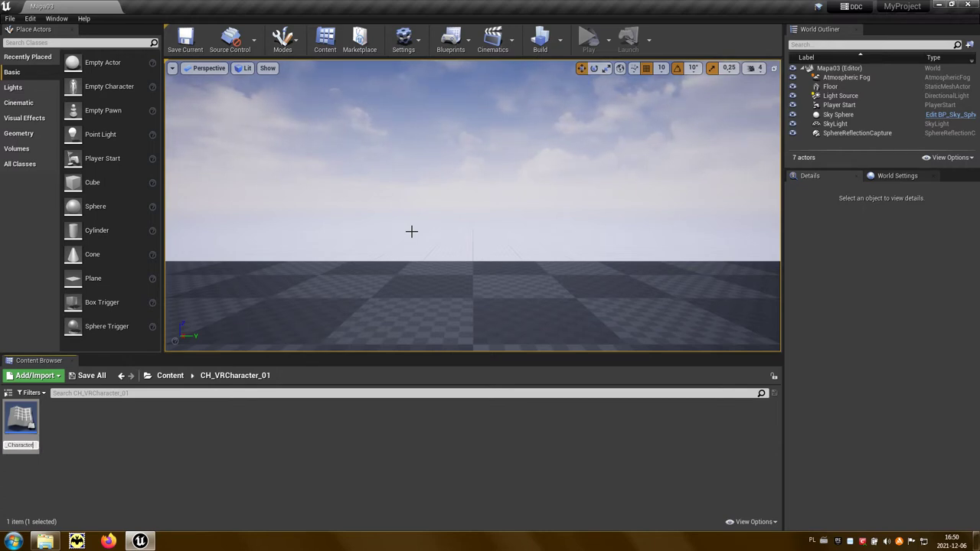
key(Return)
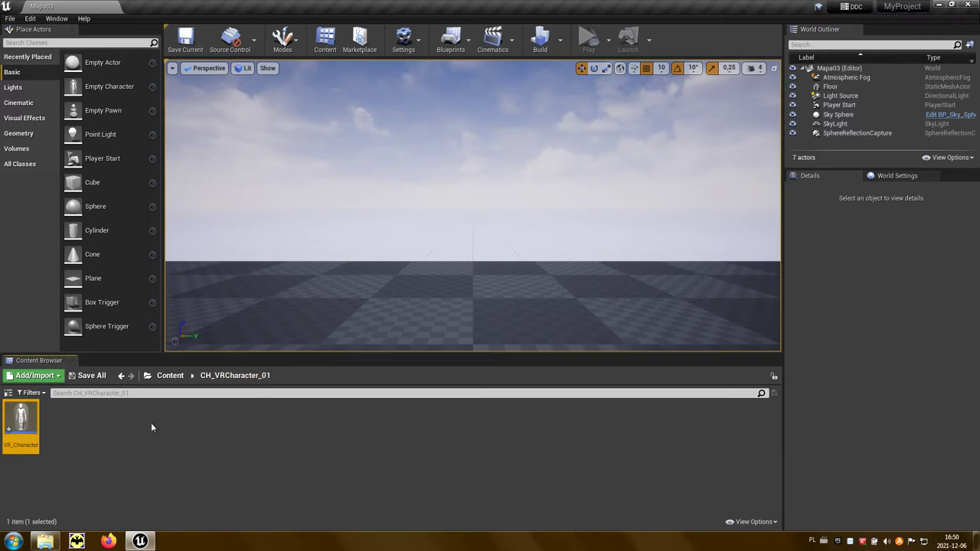
- Create a Blueprint class based on Game Mode Base named VR_Character_GameMode
right_click(121, 436)
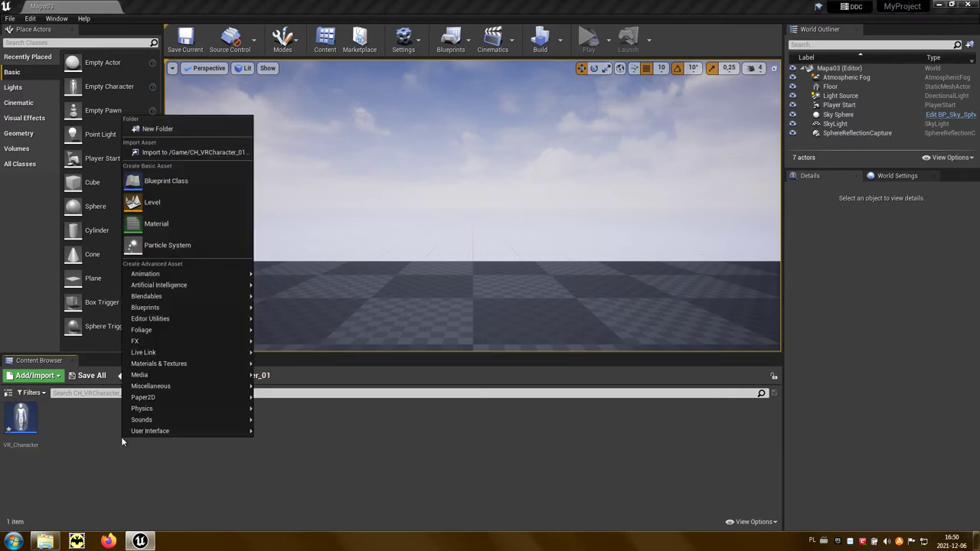
click(157, 184)
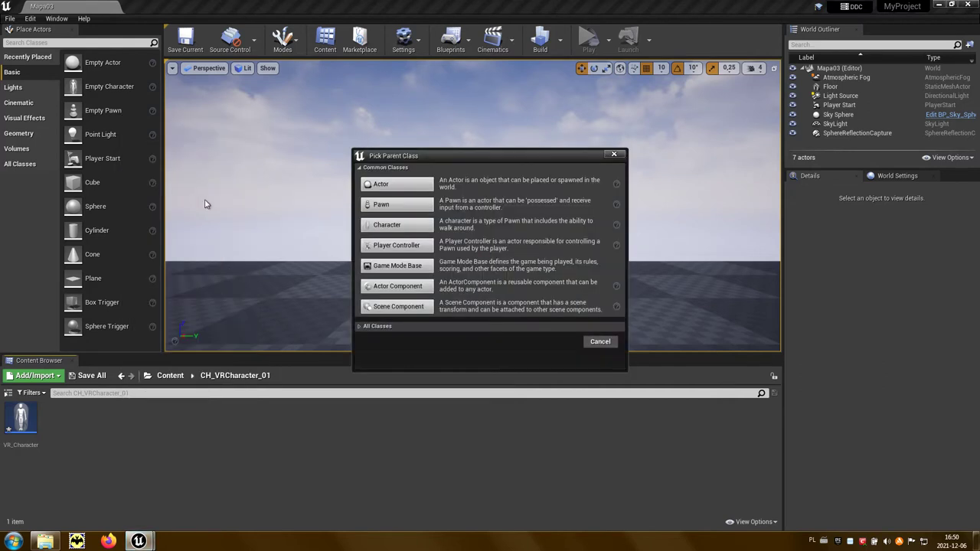
click(397, 268)
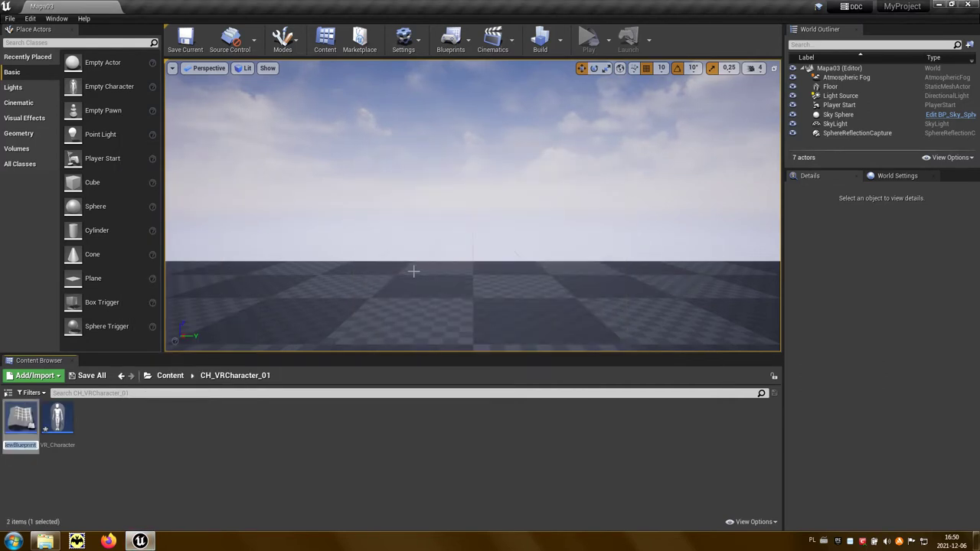
text(VR_Cha)
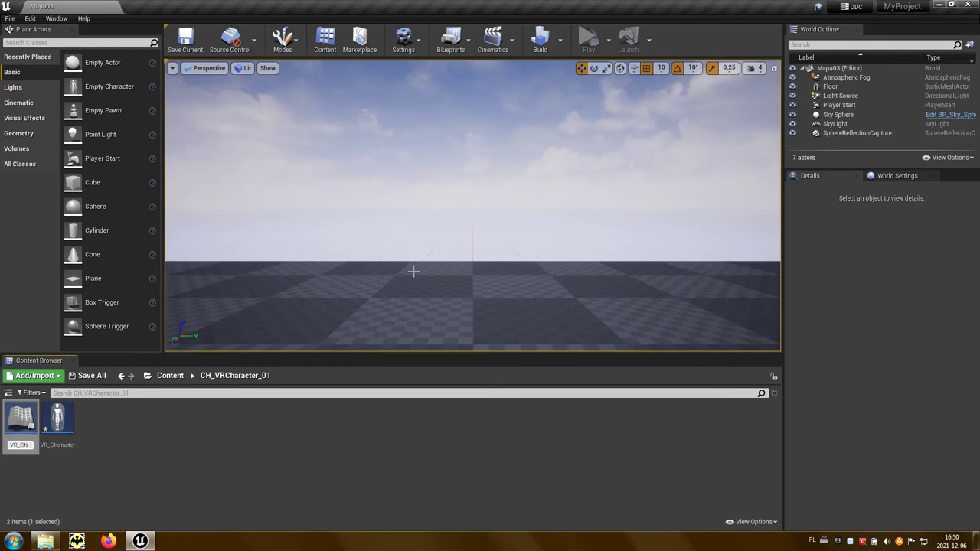
text(rac)
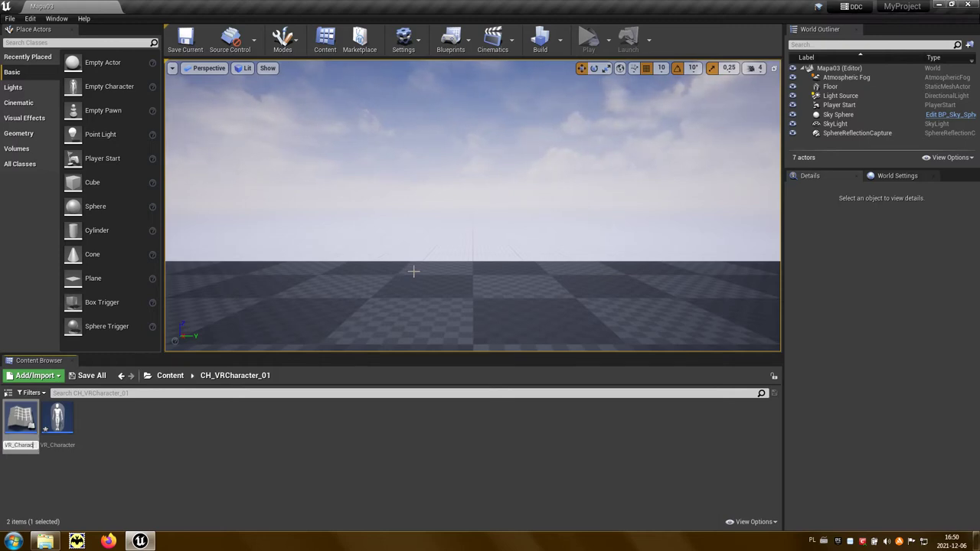
text(ter_Gam)
text(eMod)
key(Return)
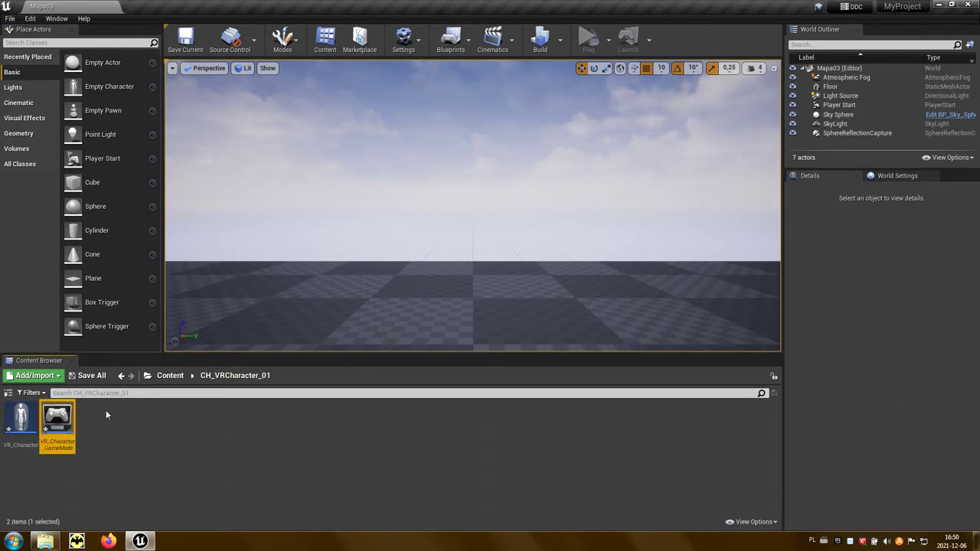
- Set VR_Character_GameMode's Default Pawn Class to VR_Character
double_click(67, 416)
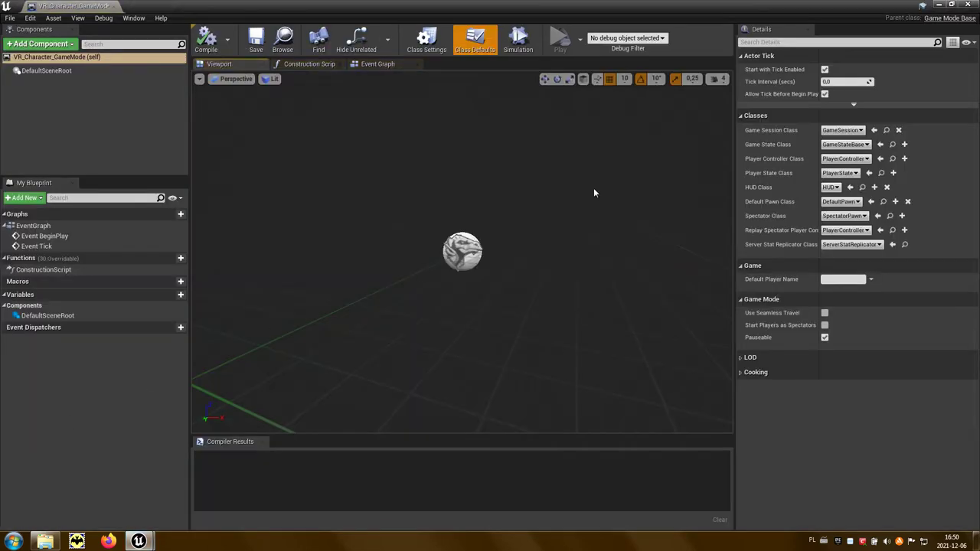
click(952, 4)
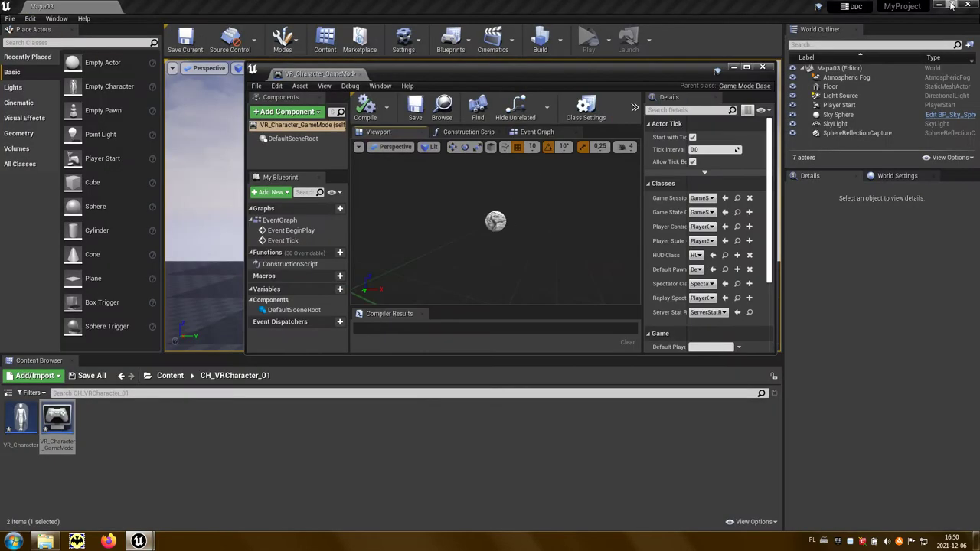
click(14, 417)
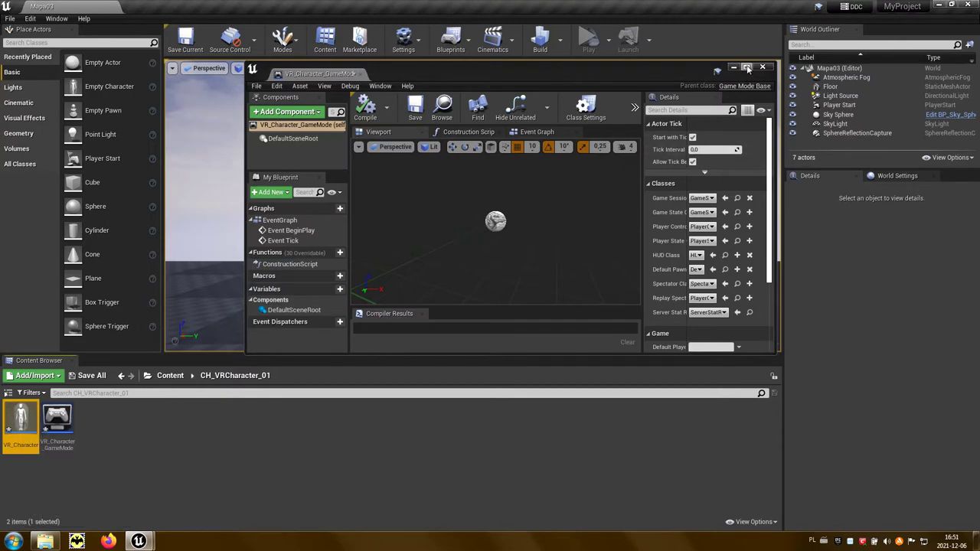
click(746, 68)
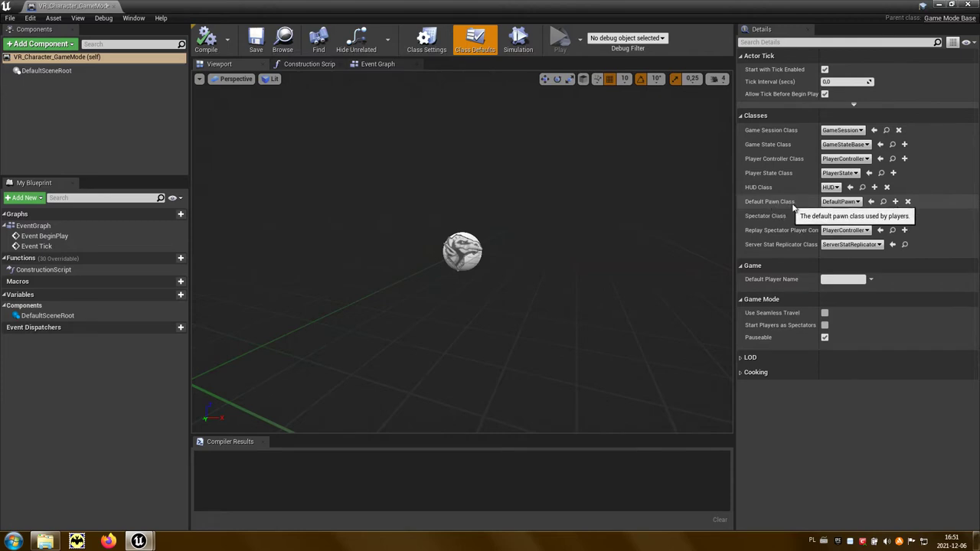
click(870, 202)
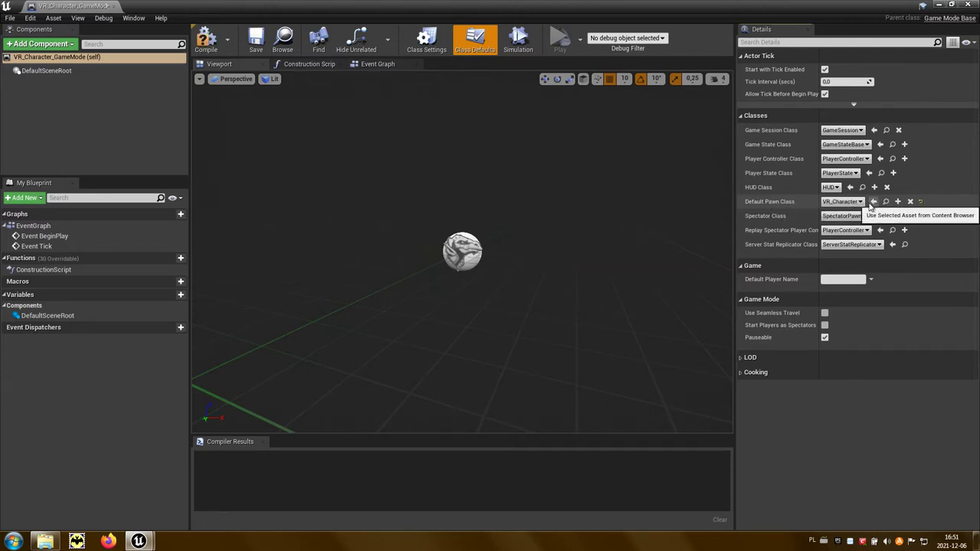
click(963, 6)
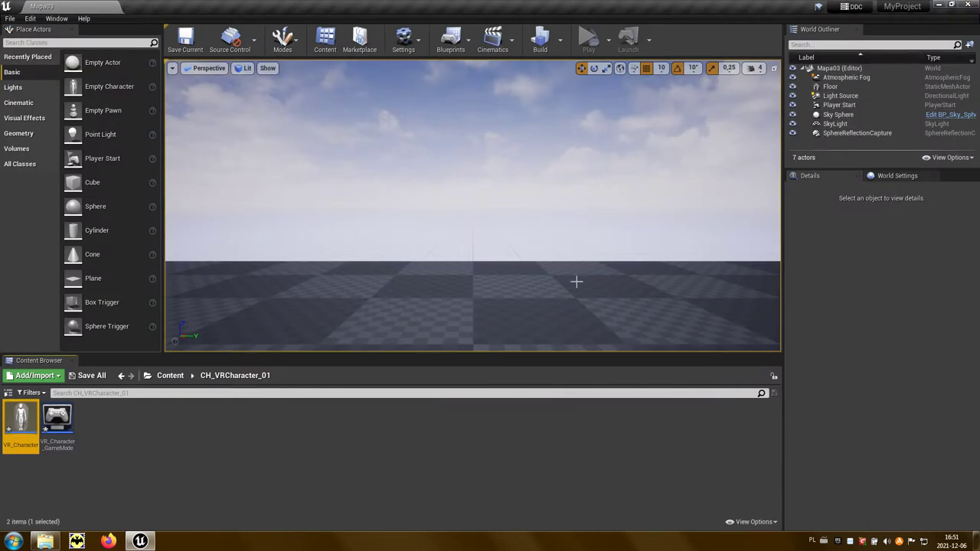
- Set the level's GameMode Override in World Settings to VR_Character_GameMode
click(888, 179)
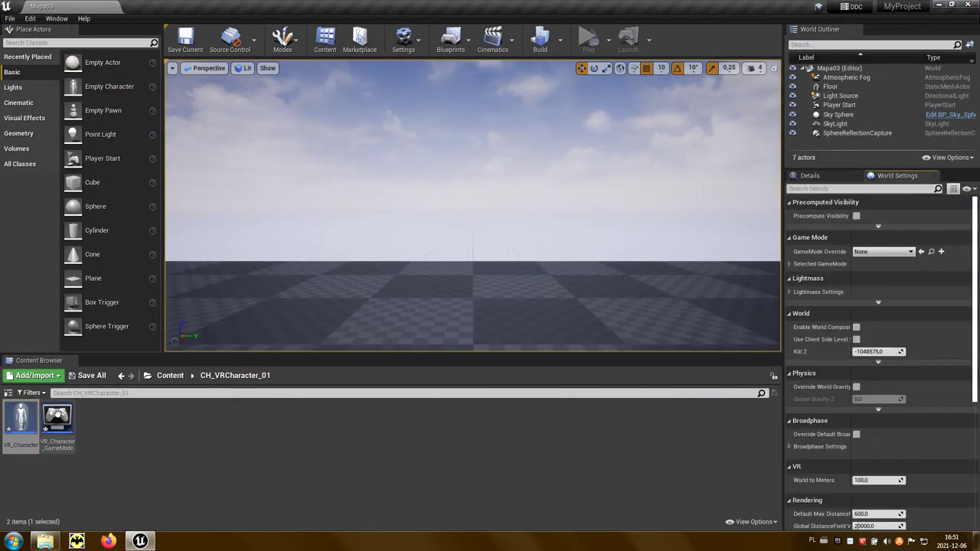
click(58, 421)
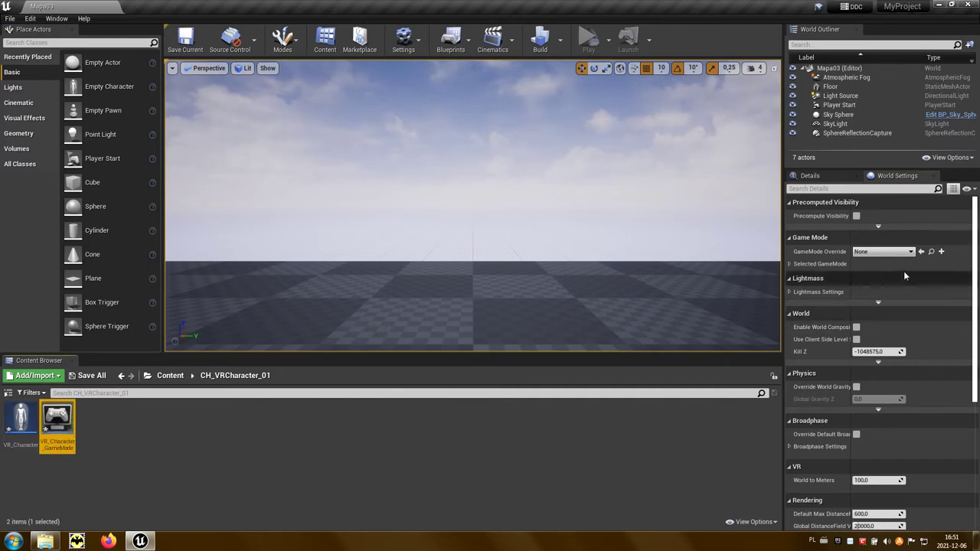
click(921, 253)
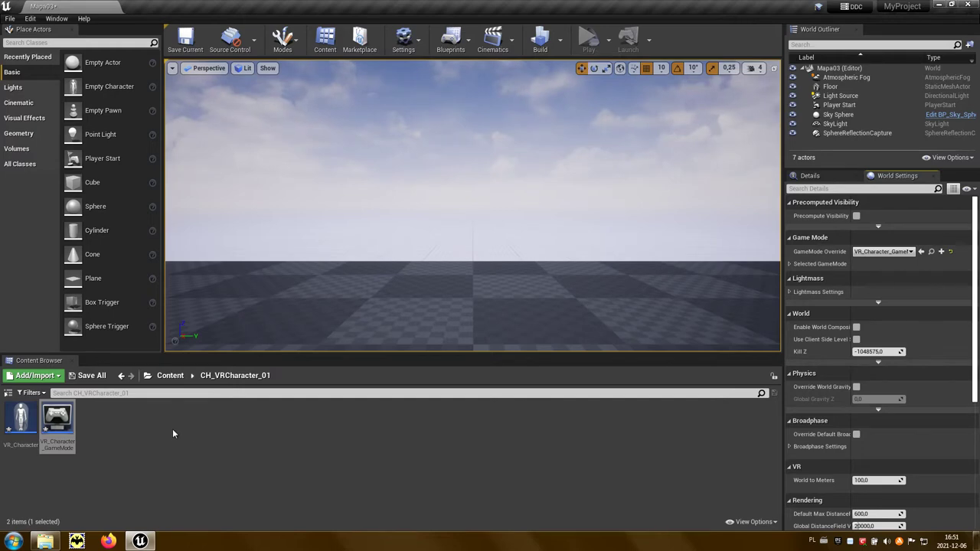
- Add a Camera component to the VR_Character blueprint
double_click(21, 419)
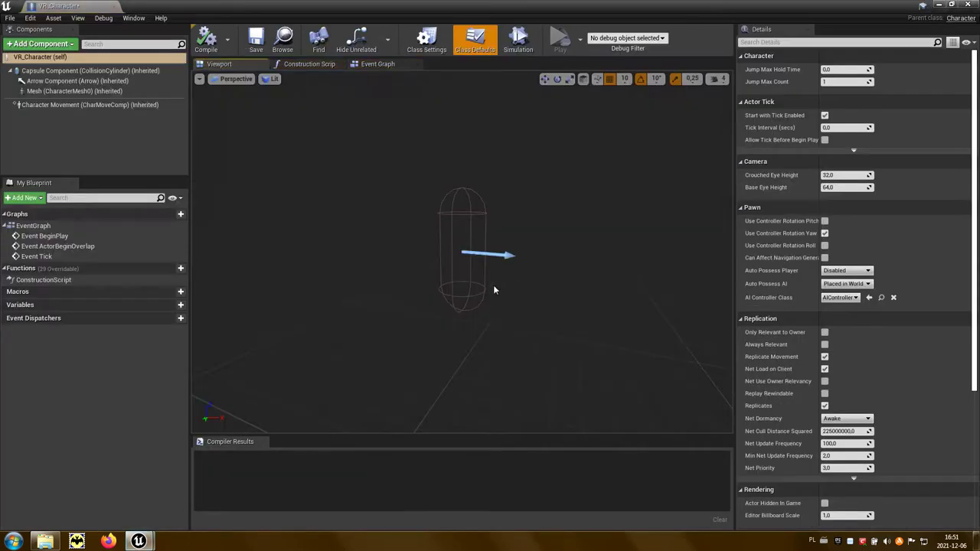
click(49, 71)
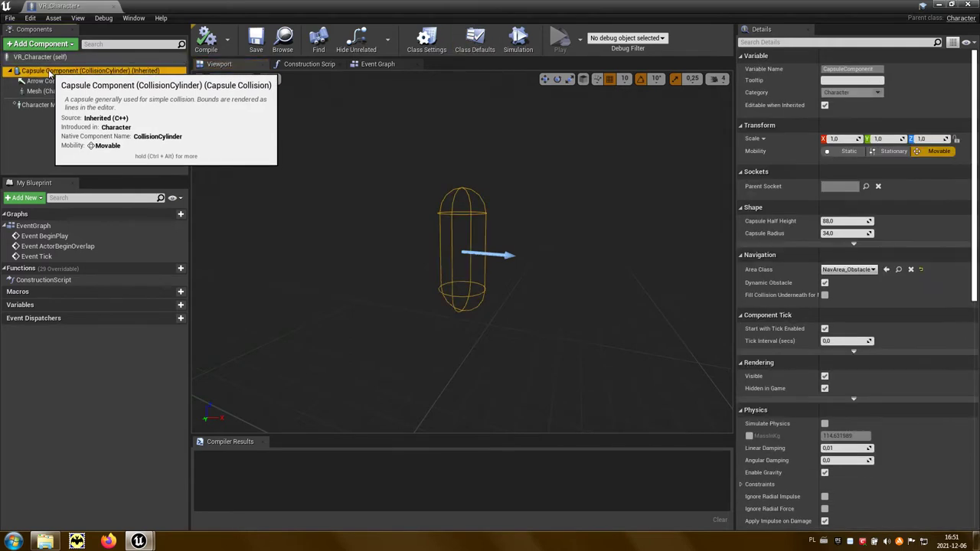
click(69, 44)
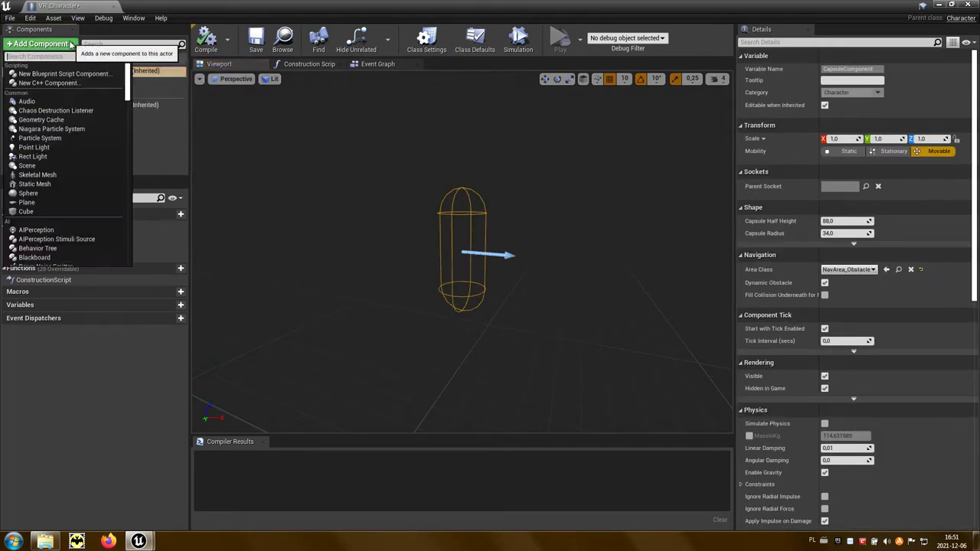
text(cam)
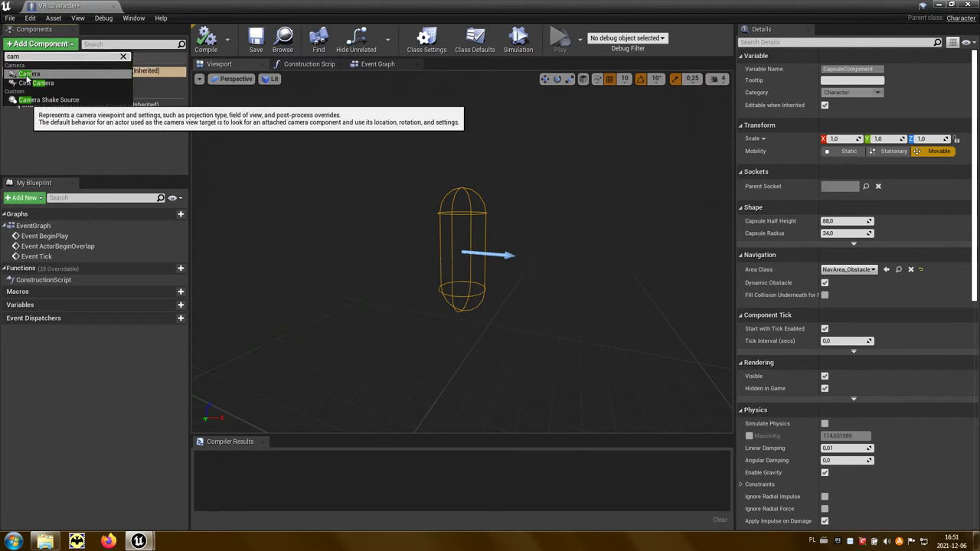
click(28, 74)
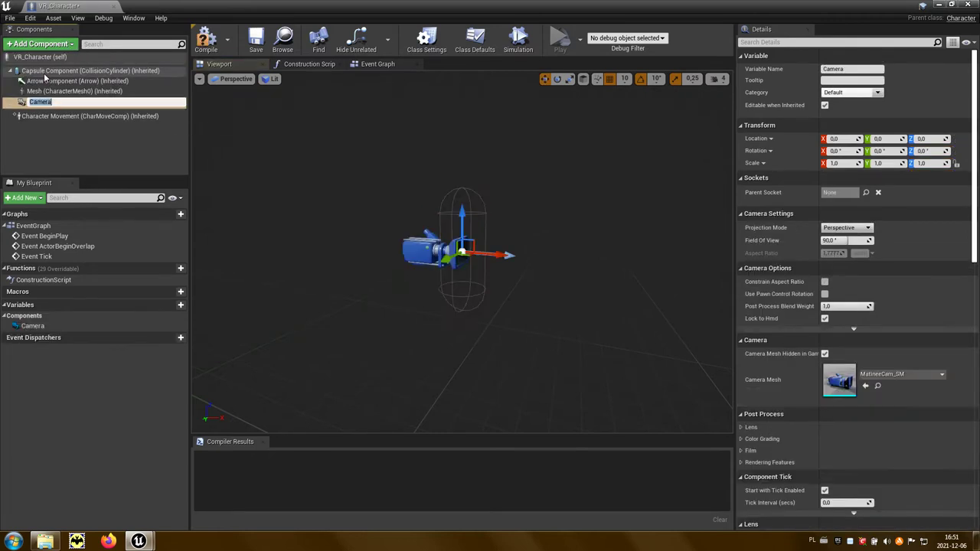
key(Return)
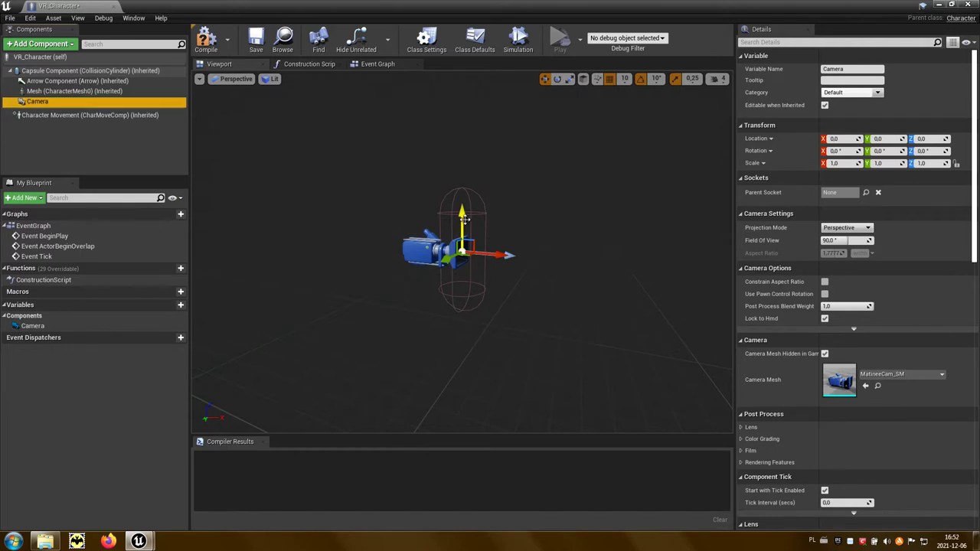
- Move the camera to location -40, 0, 50
drag(461, 215, 462, 180)
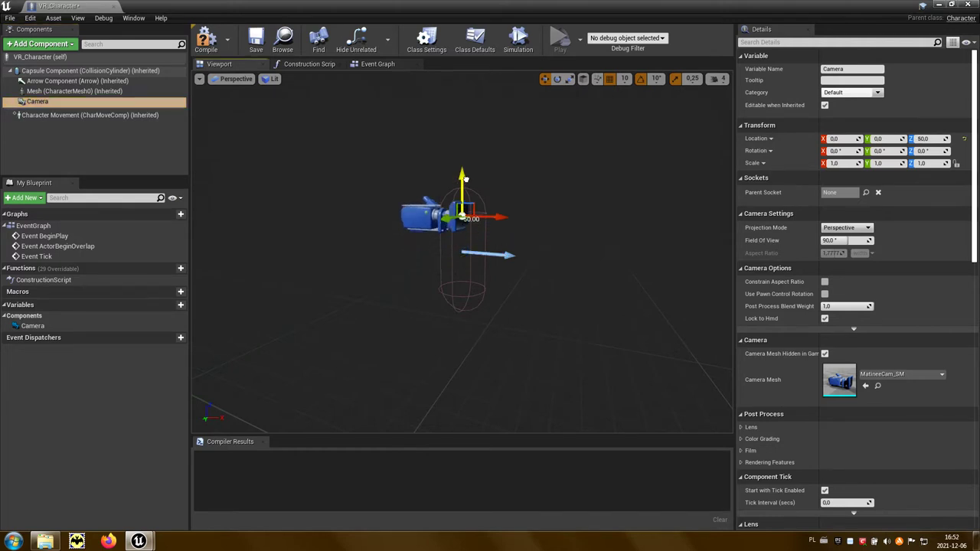
drag(490, 217, 462, 219)
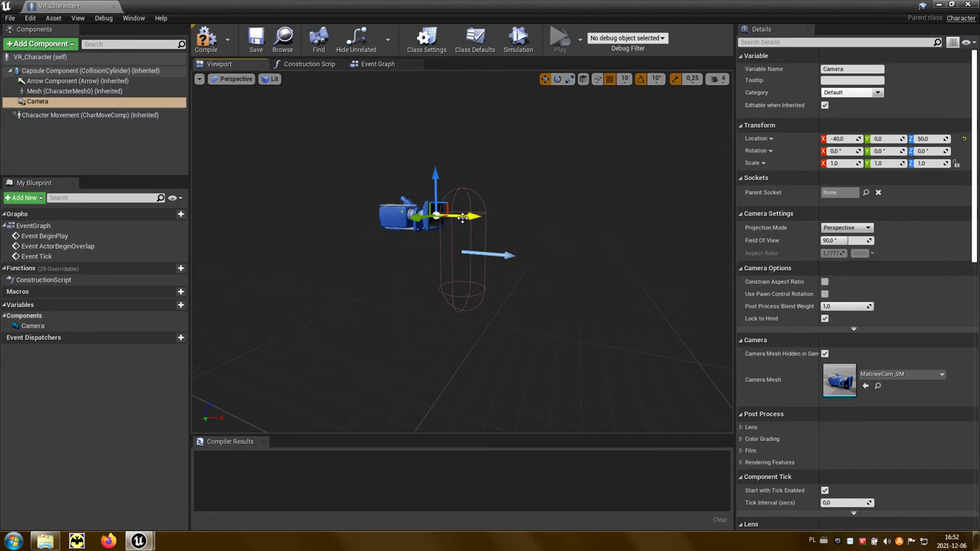
click(52, 71)
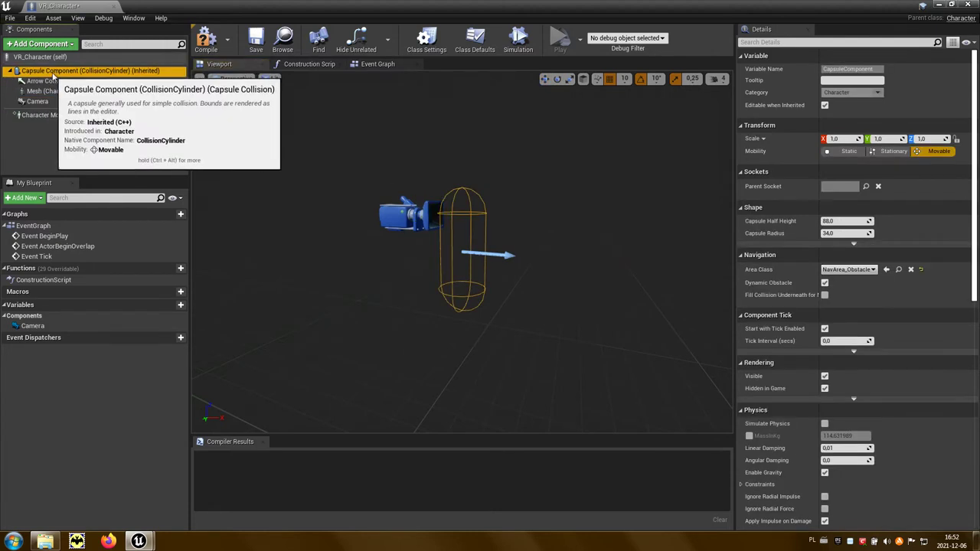
- Add two Motion Controller components named MotionControllerLeft and MotionControllerRight
click(68, 45)
text(m)
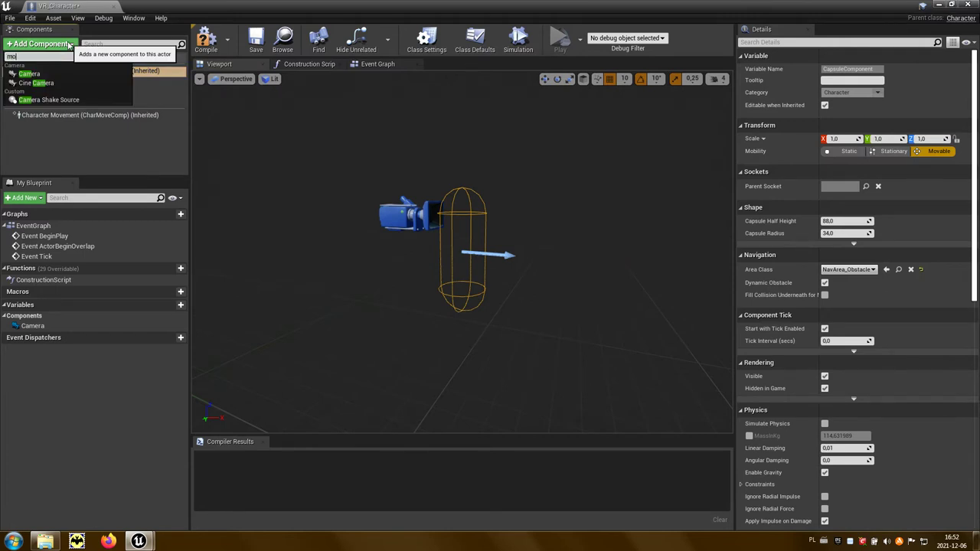
text(otio)
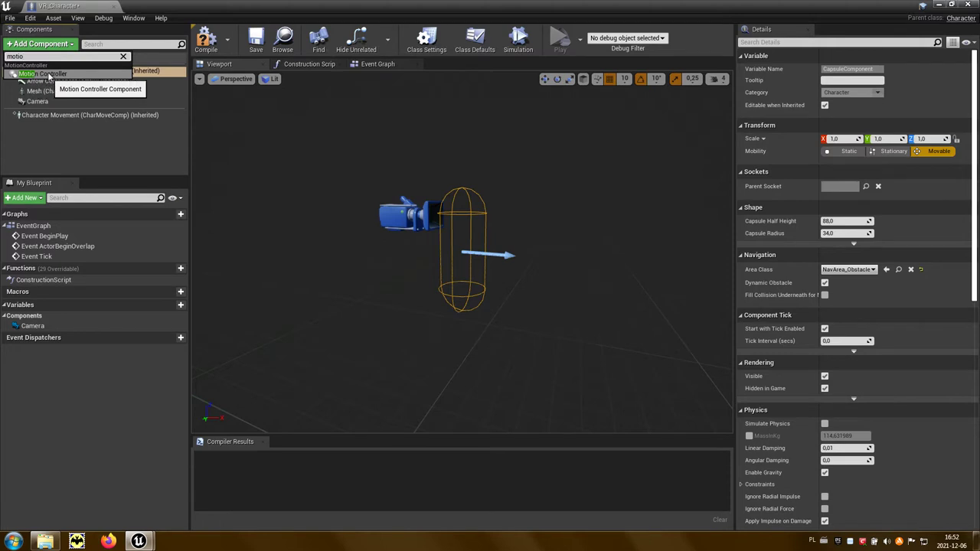
click(61, 74)
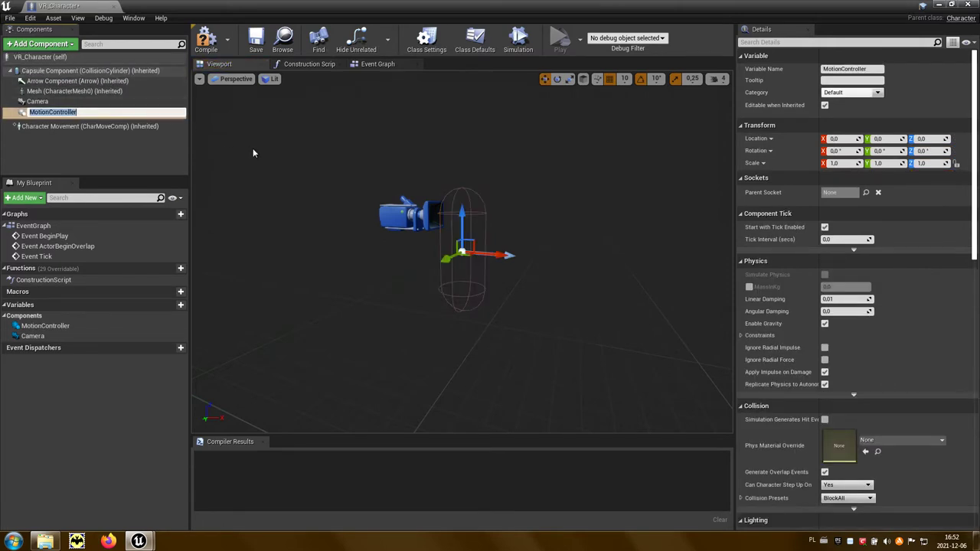
key(End)
key(Return)
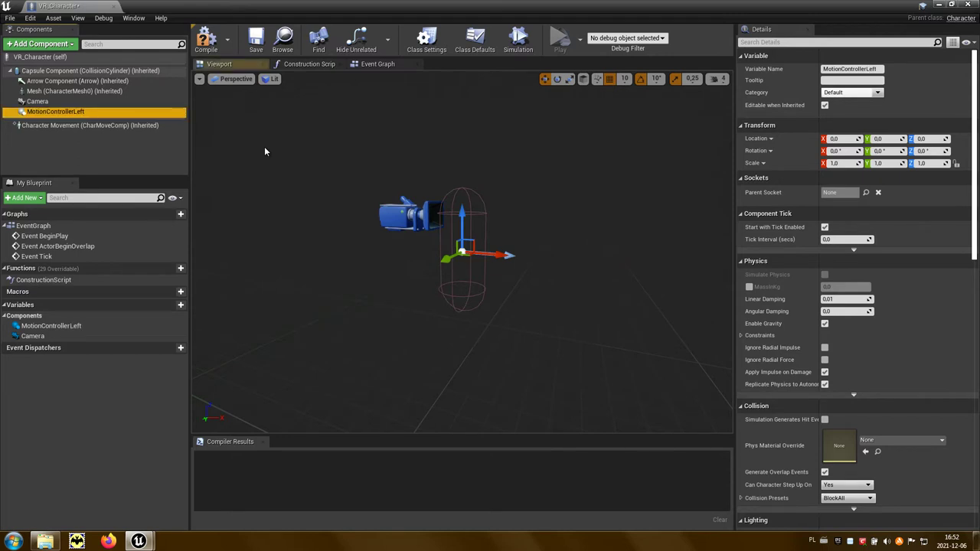
click(51, 72)
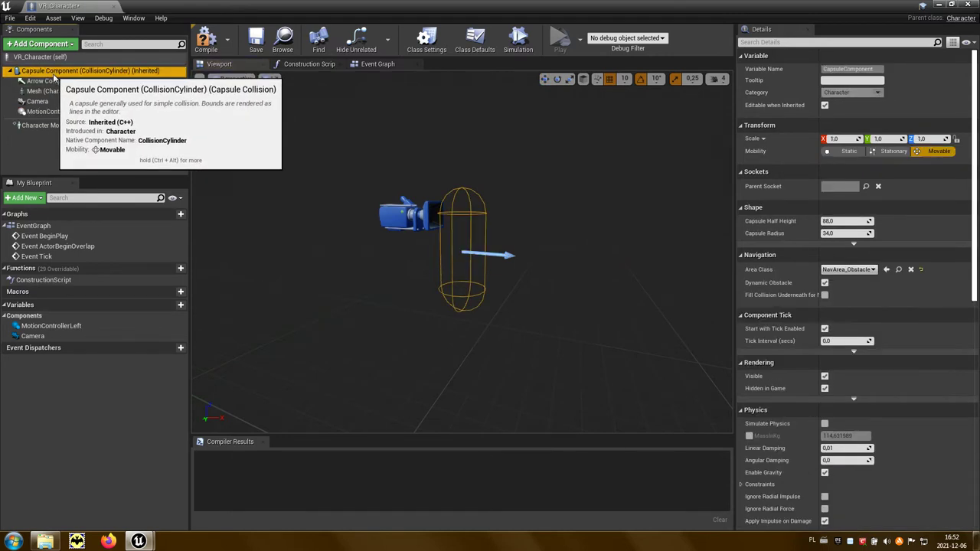
click(63, 48)
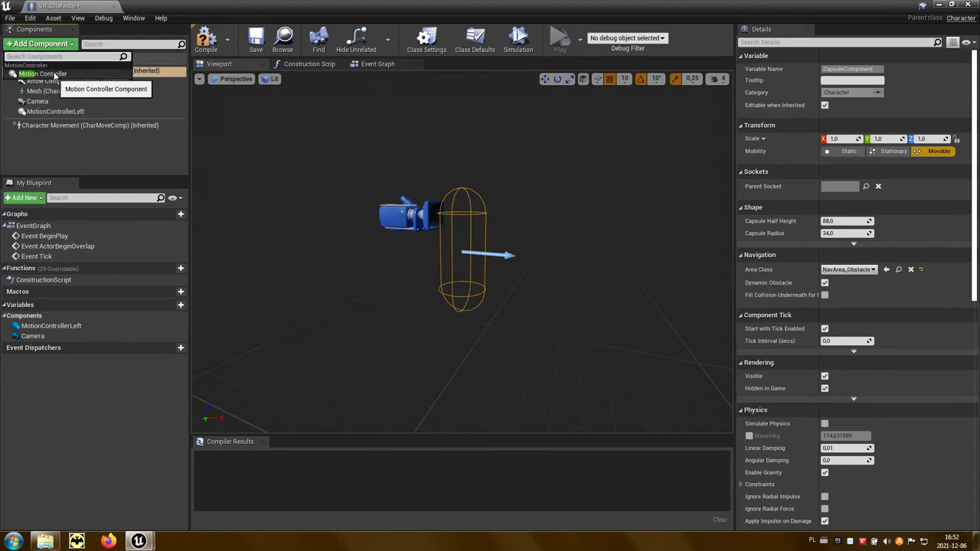
click(46, 74)
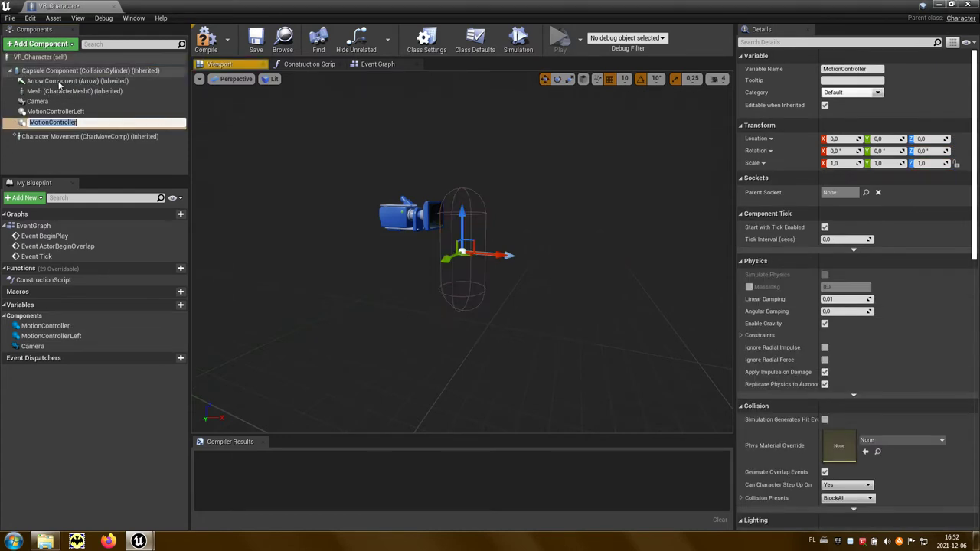
key(End)
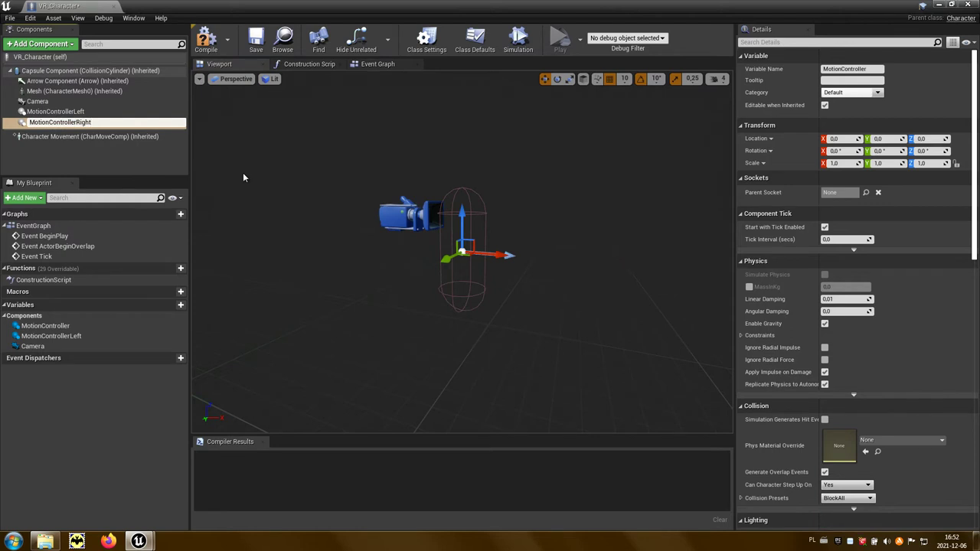
key(Return)
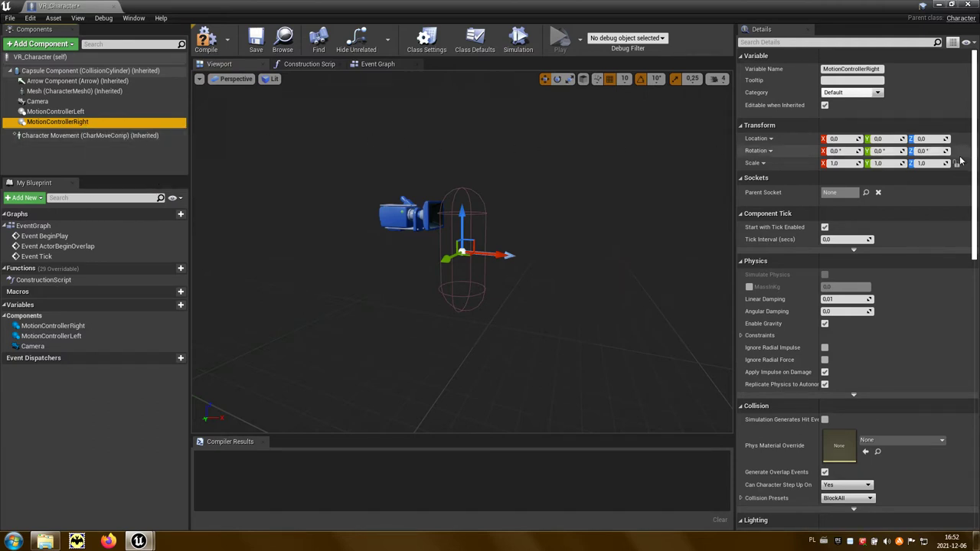
- Set MotionControllerRight's Motion Source to Right
drag(972, 163, 974, 346)
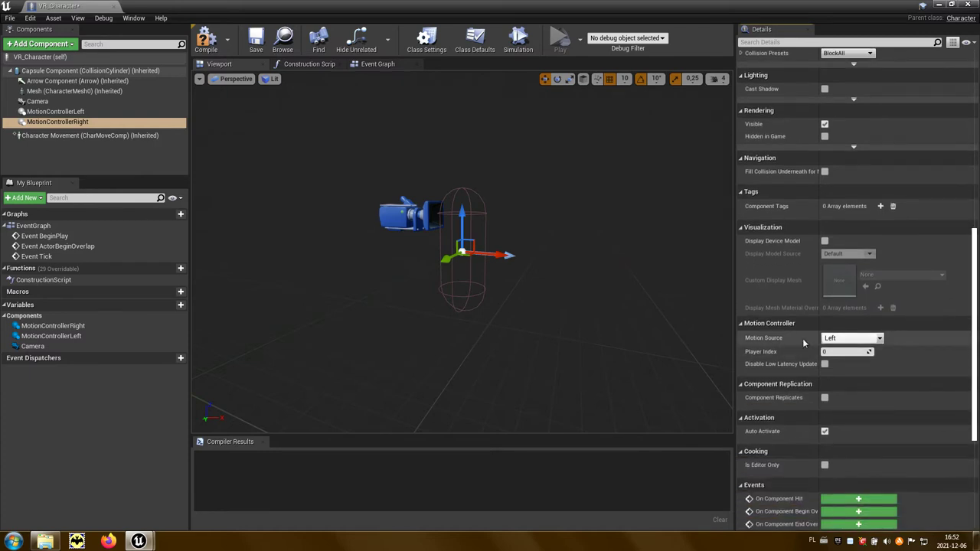
click(880, 340)
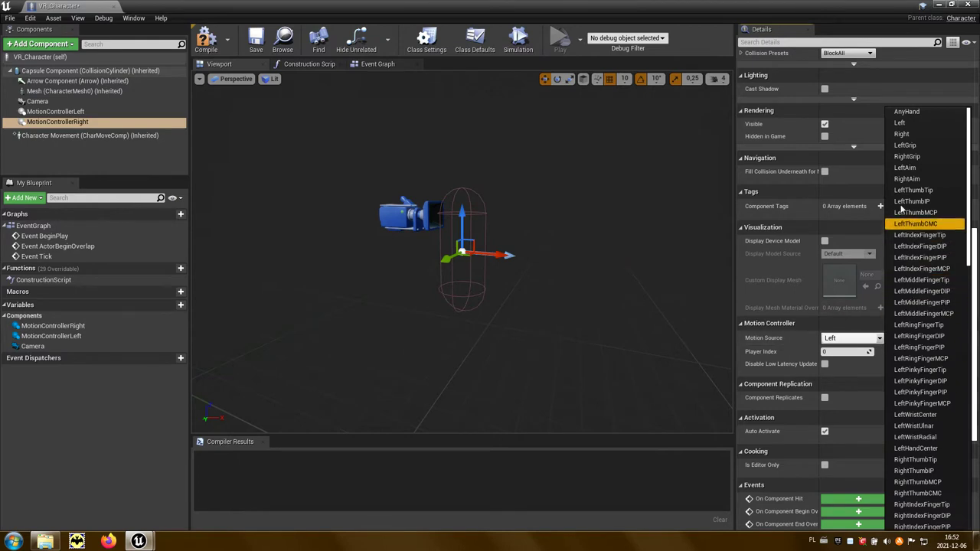
click(903, 134)
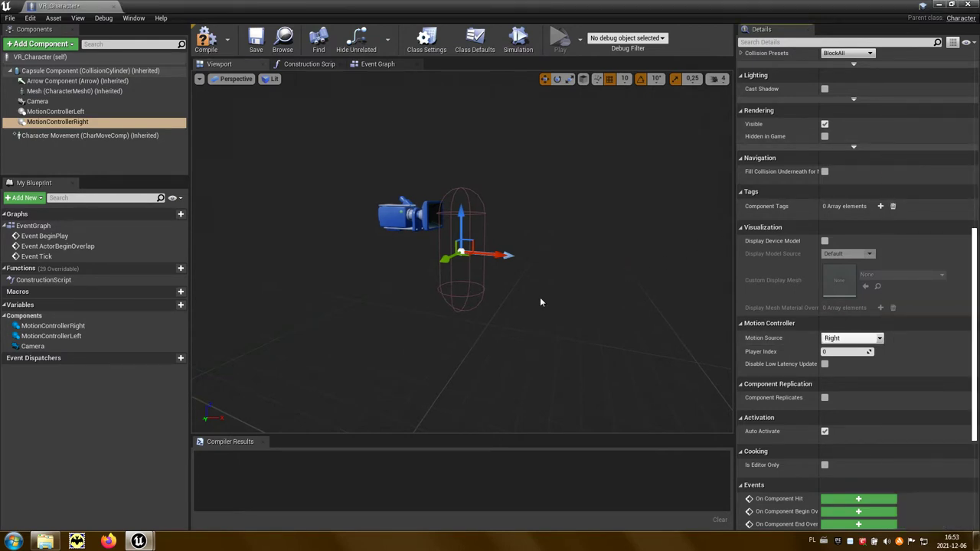
click(81, 123)
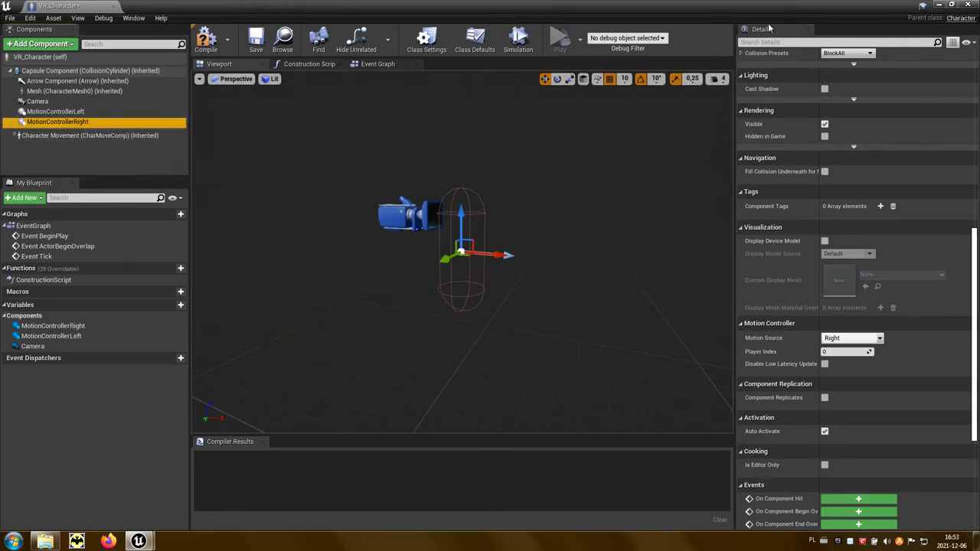
- Browse to the Content > SK_Bron_01 > Mesh folder
click(953, 7)
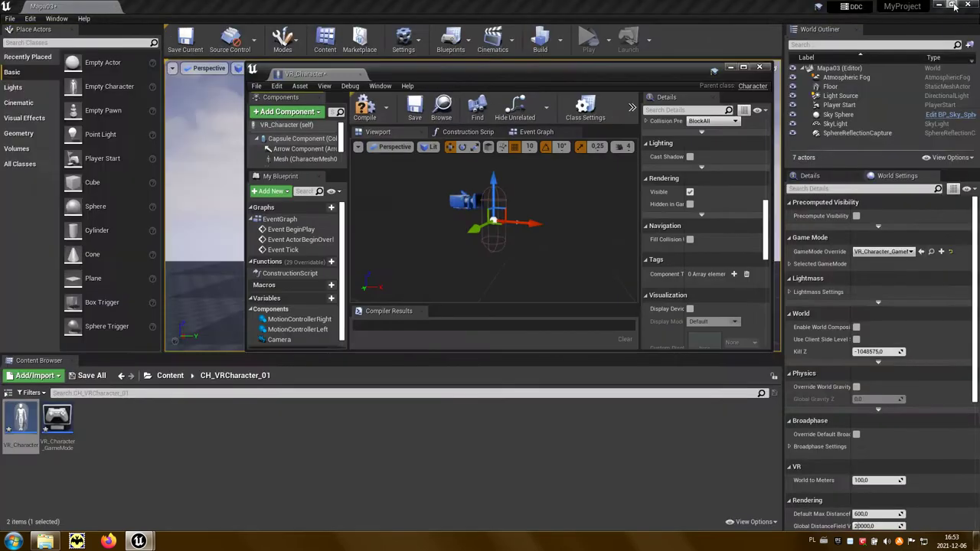
click(171, 376)
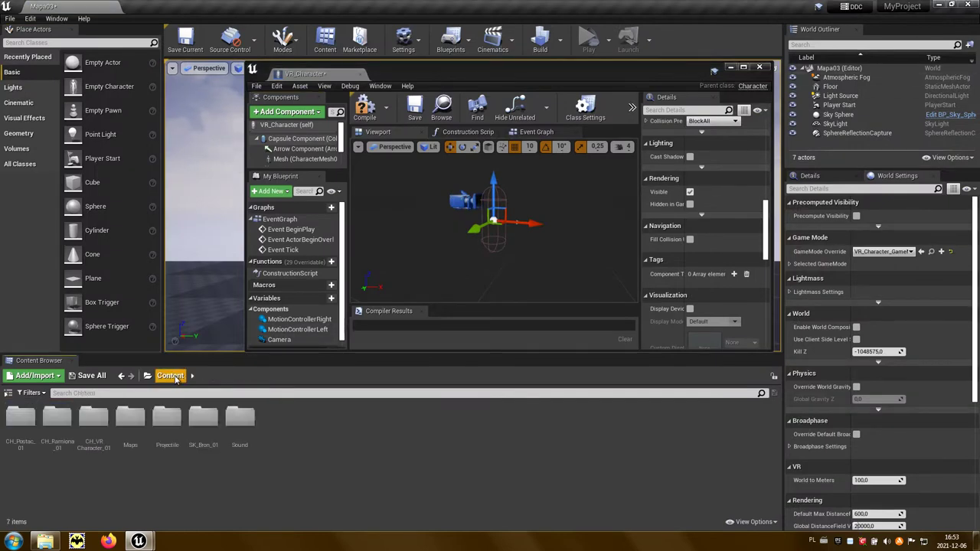
click(207, 417)
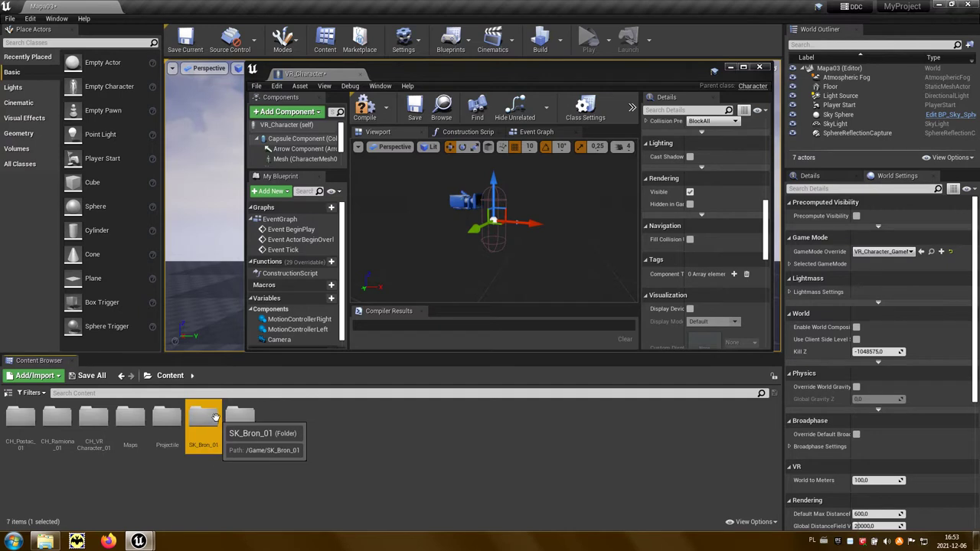
double_click(213, 417)
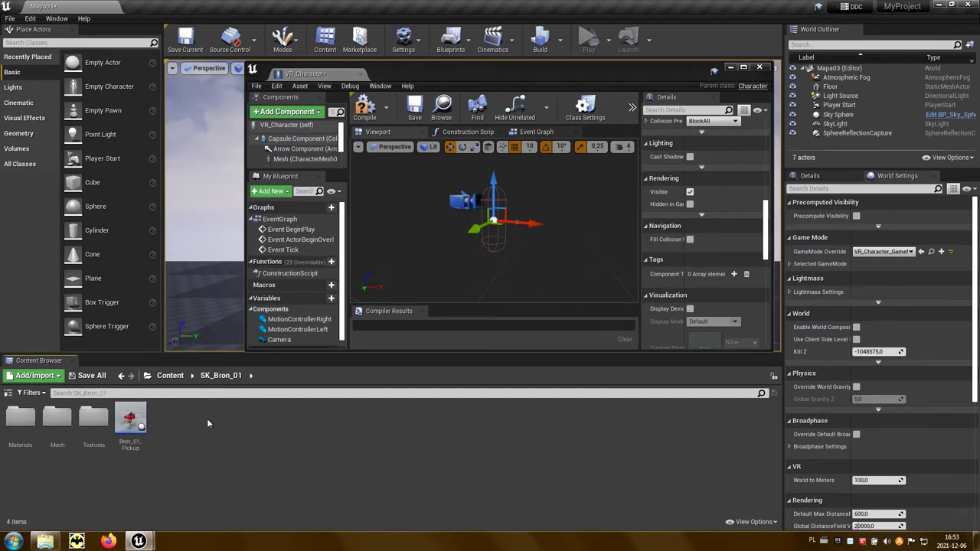
click(66, 426)
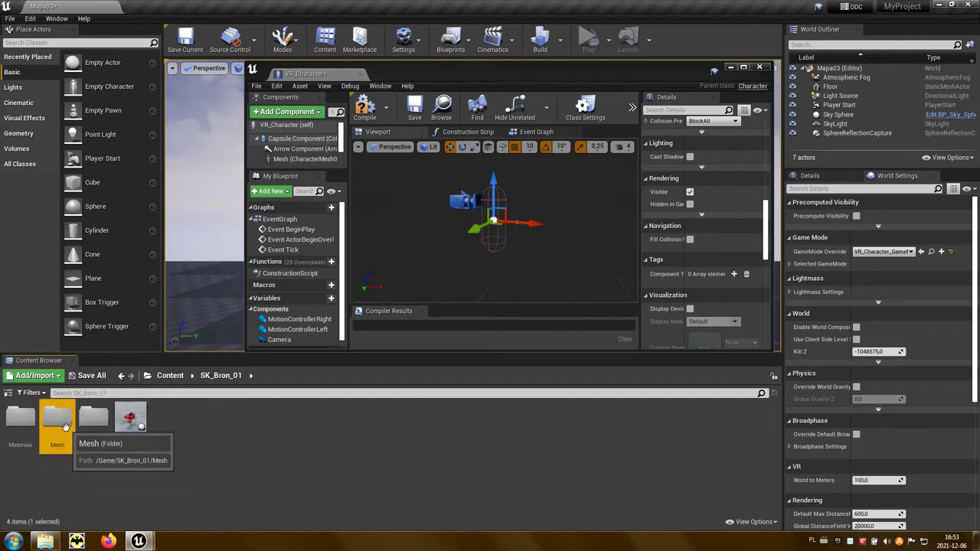
double_click(66, 426)
- Attach SK_Bron_01 gun meshes under MotionControllerRight and MotionControllerLeft
drag(20, 420, 174, 354)
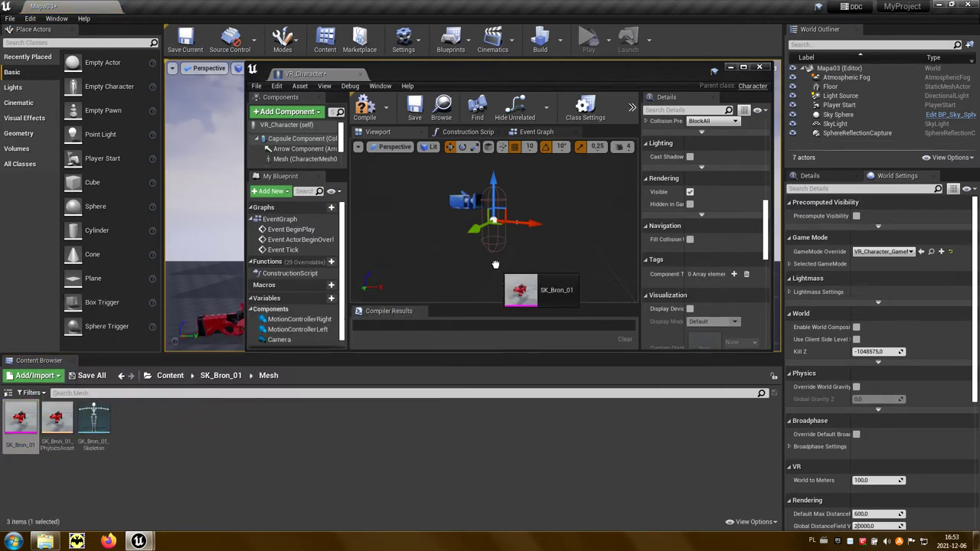
drag(175, 354, 496, 269)
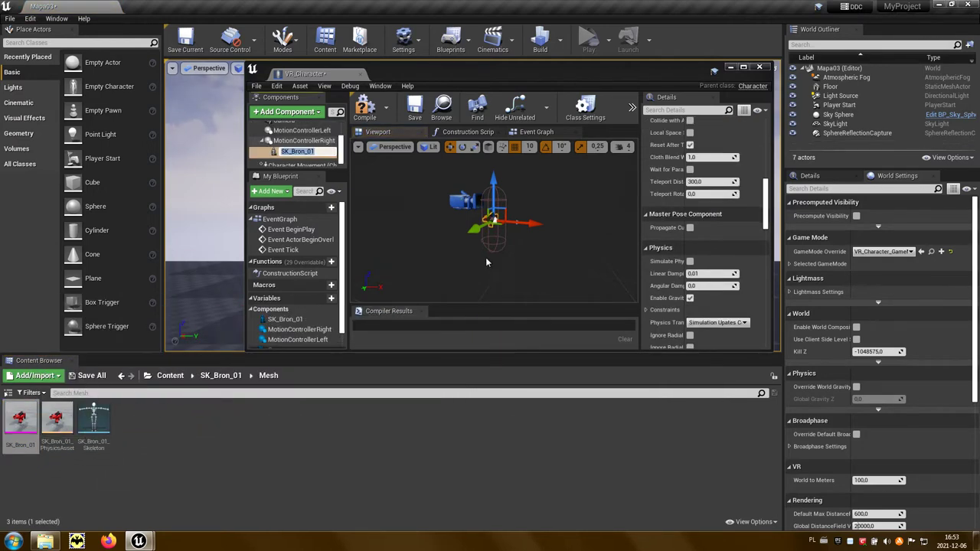
click(323, 132)
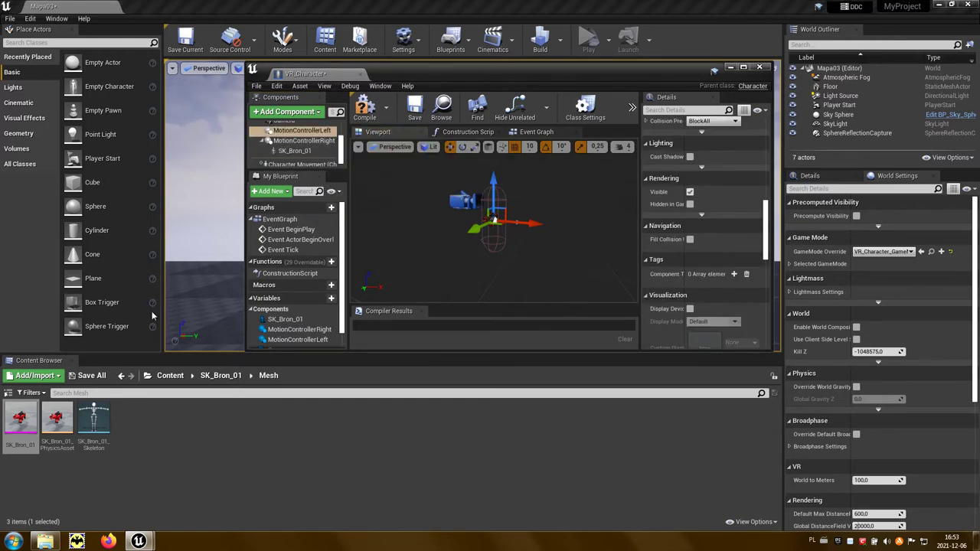
drag(25, 432, 463, 265)
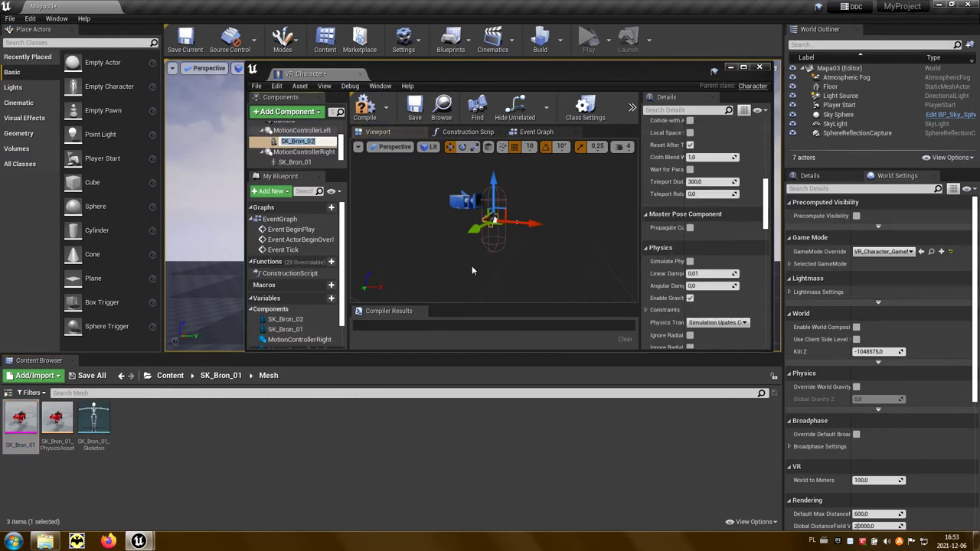
click(743, 67)
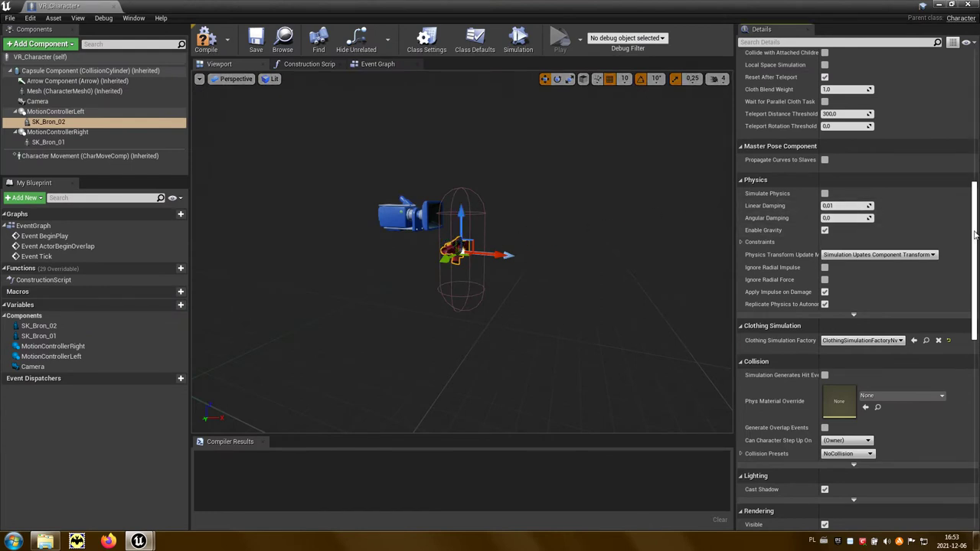
- Rotate the SK_Bron_01 gun to -90 degrees around Z
scroll(968, 233, up, 3)
scroll(968, 234, up, 3)
scroll(968, 234, up, 3)
text(-90)
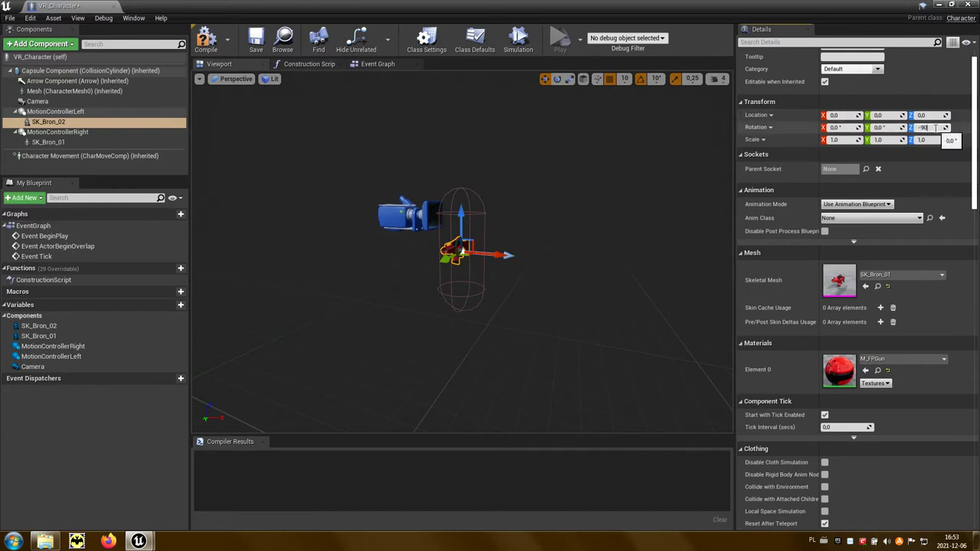
key(Return)
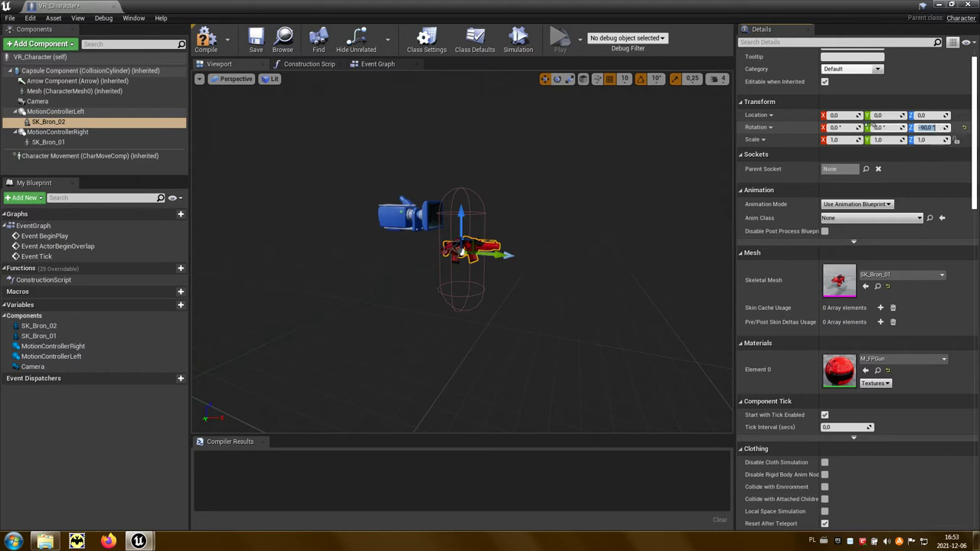
click(90, 144)
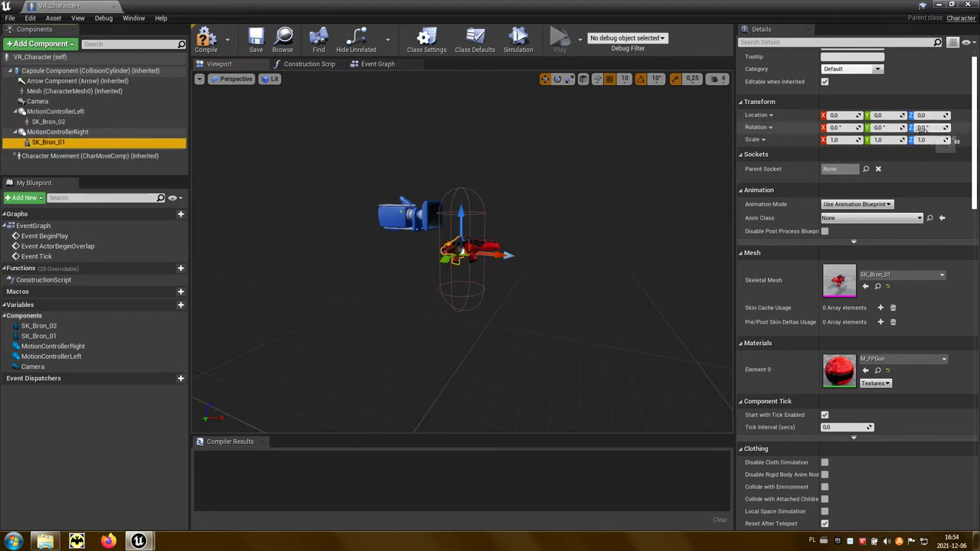
click(946, 128)
text(-90)
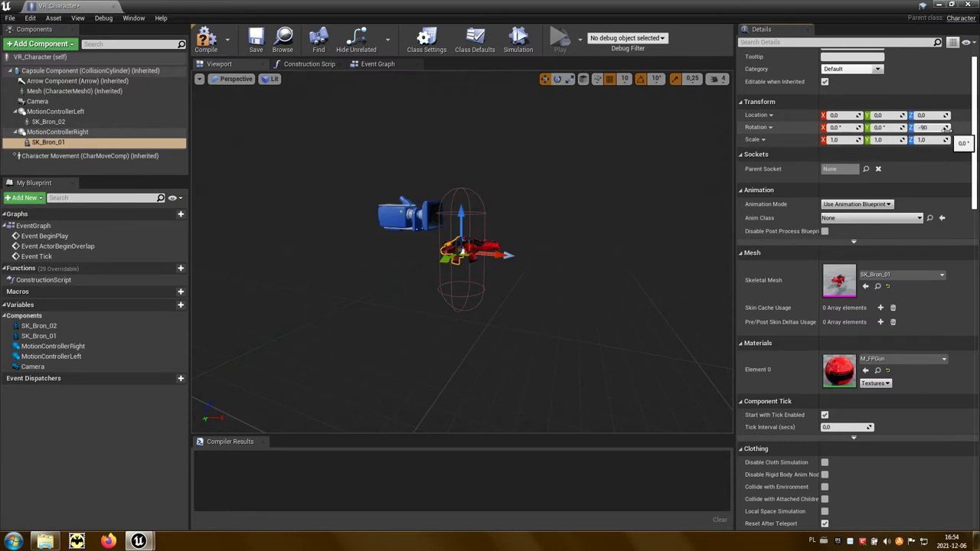
key(Return)
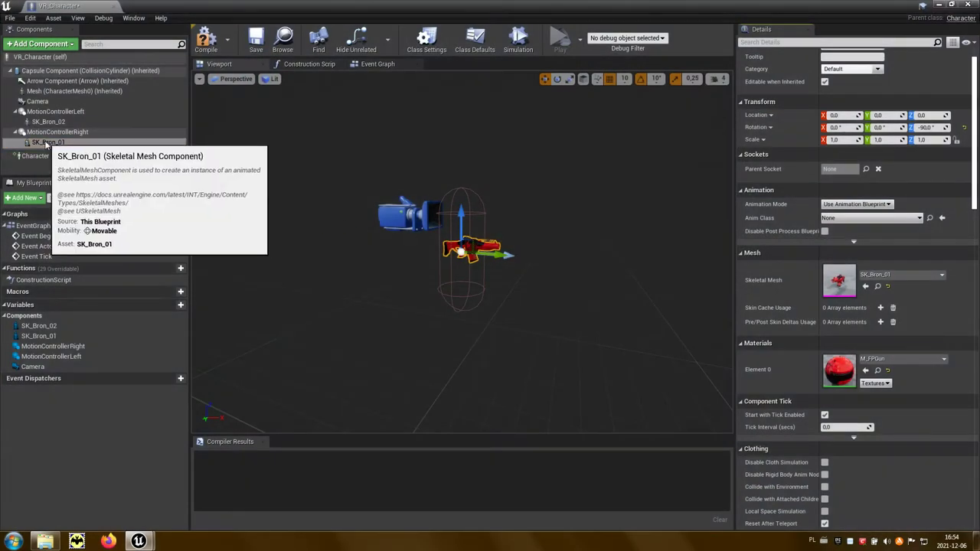
- Add a Sphere Collision under SK_Bron_01 and SK_Bron_02, setting Sphere1's radius to 5
click(58, 144)
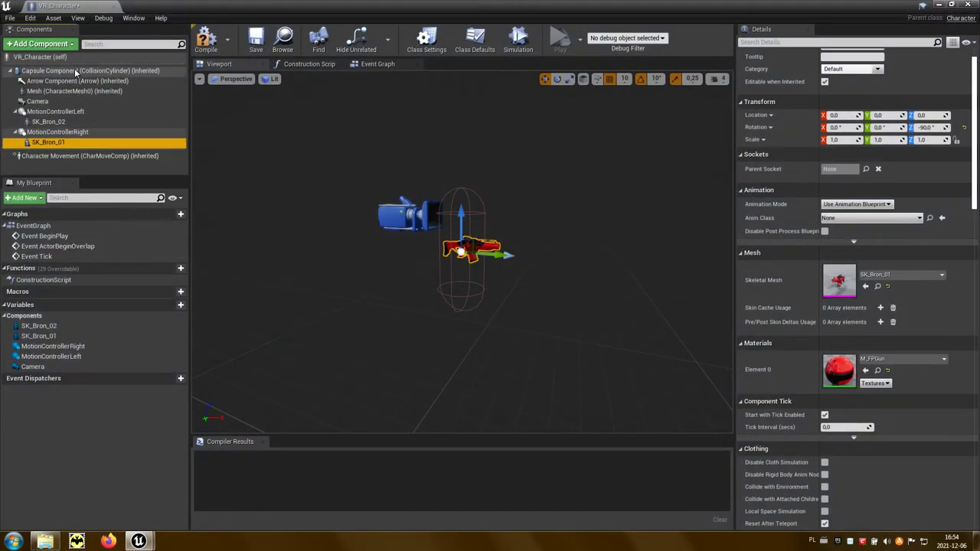
click(66, 44)
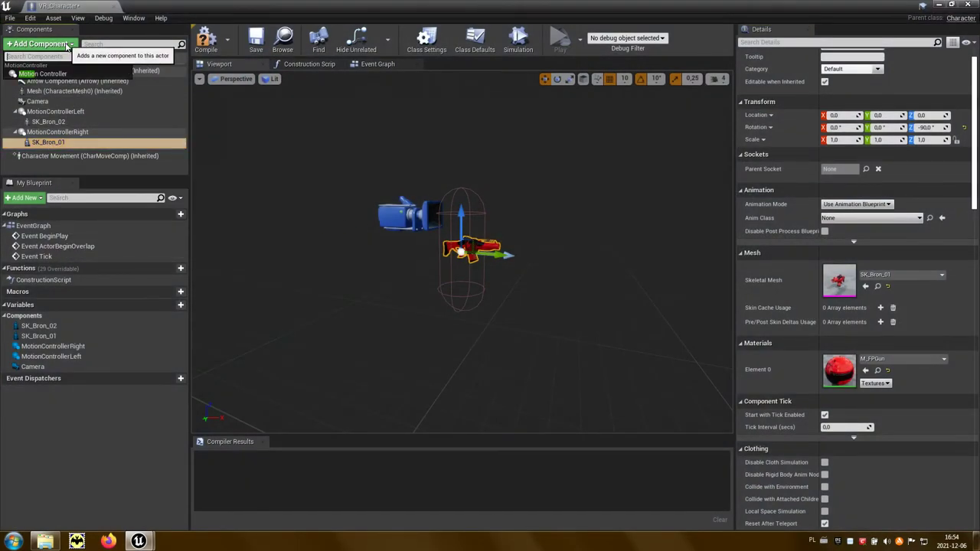
text(sphe)
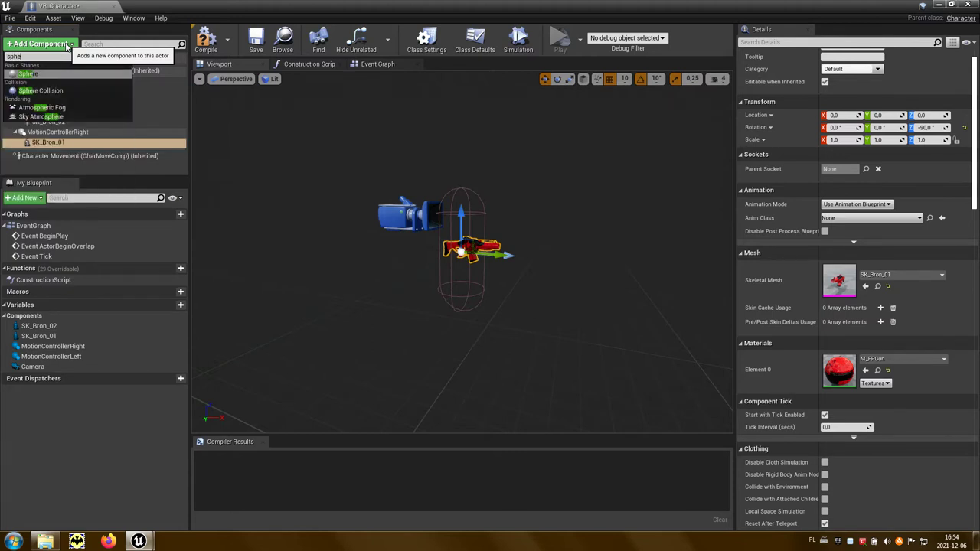
click(51, 91)
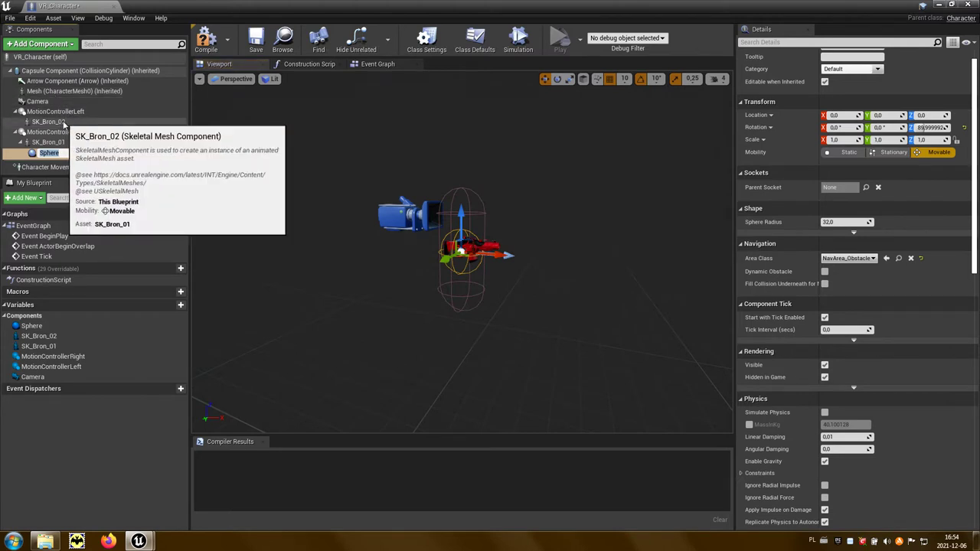
click(64, 123)
click(73, 45)
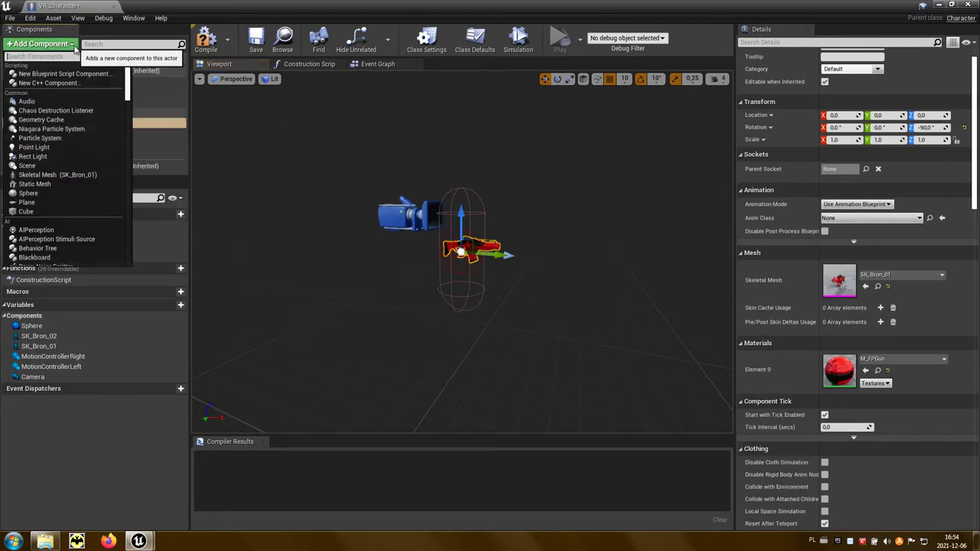
text(sphe)
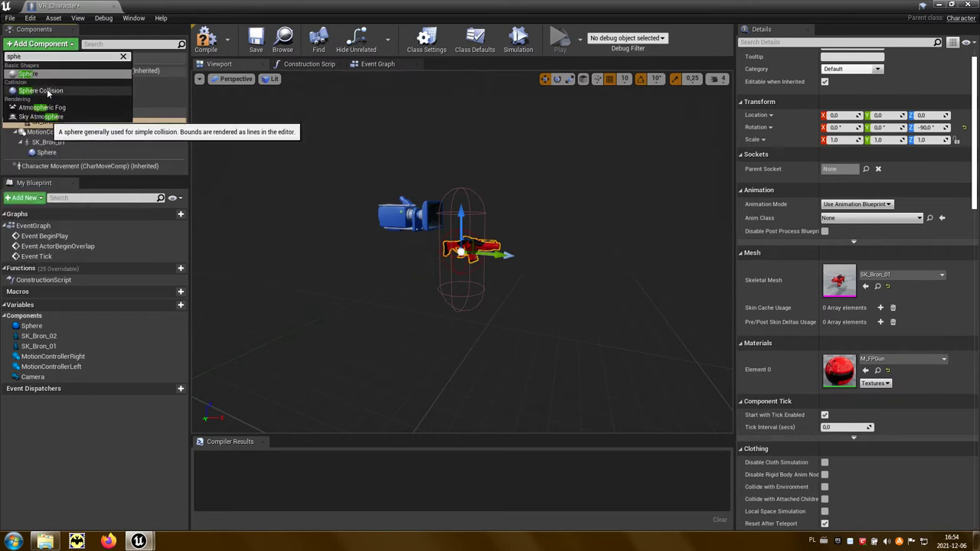
click(47, 91)
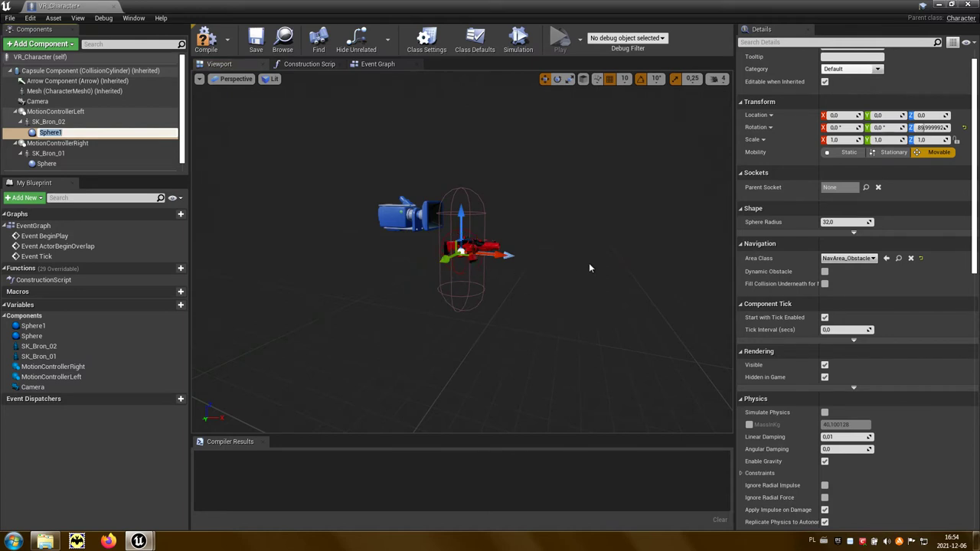
click(842, 221)
text(5)
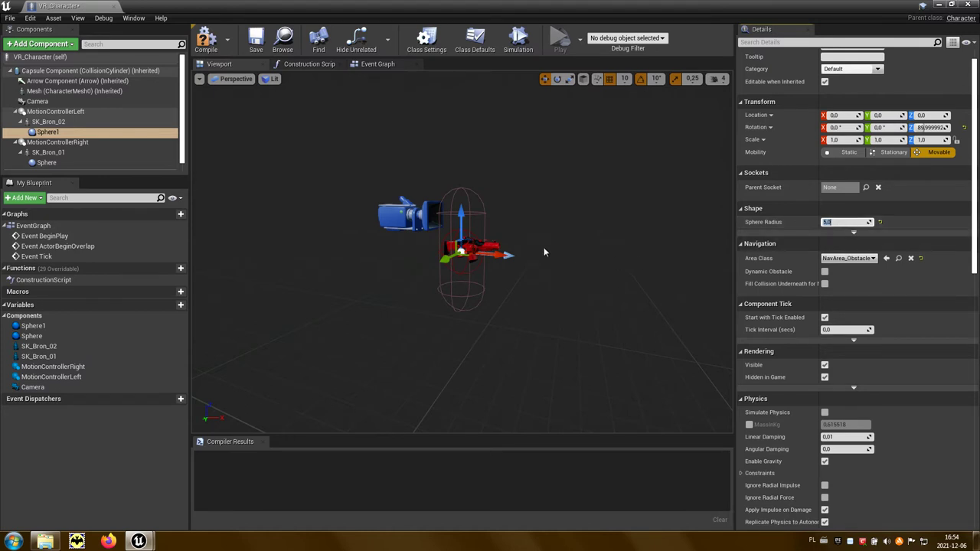
- Set the SK_Bron_01 sphere's radius to 5 and move it up into the gun barrel
drag(490, 254, 535, 264)
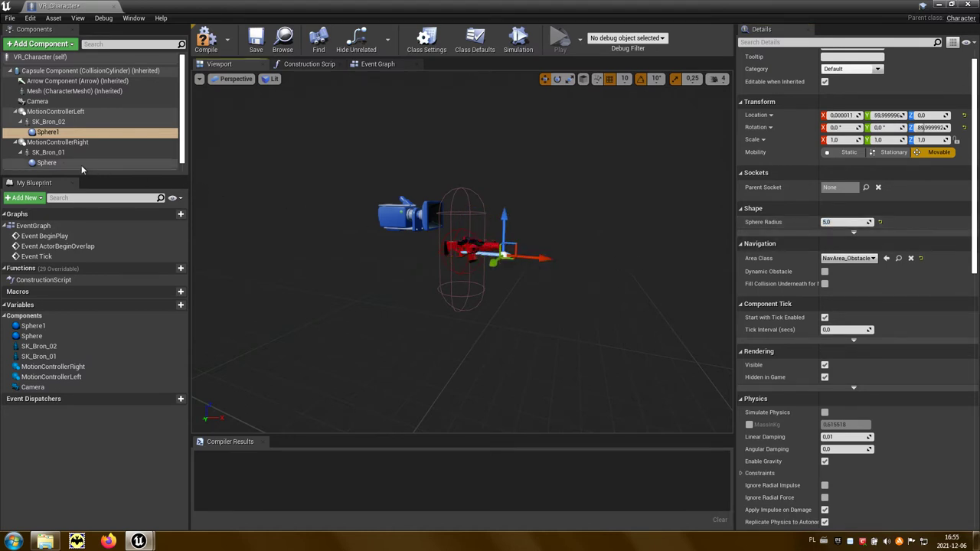
click(48, 163)
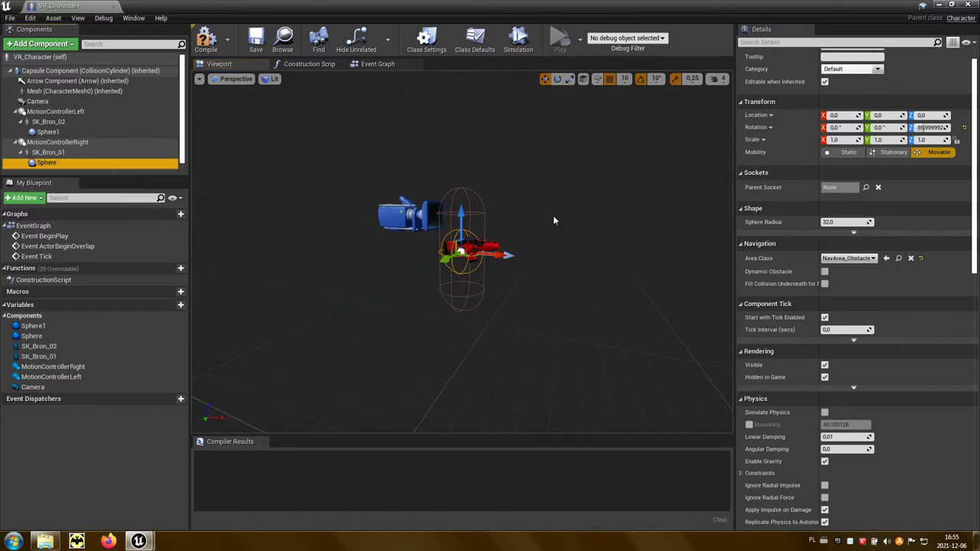
click(837, 222)
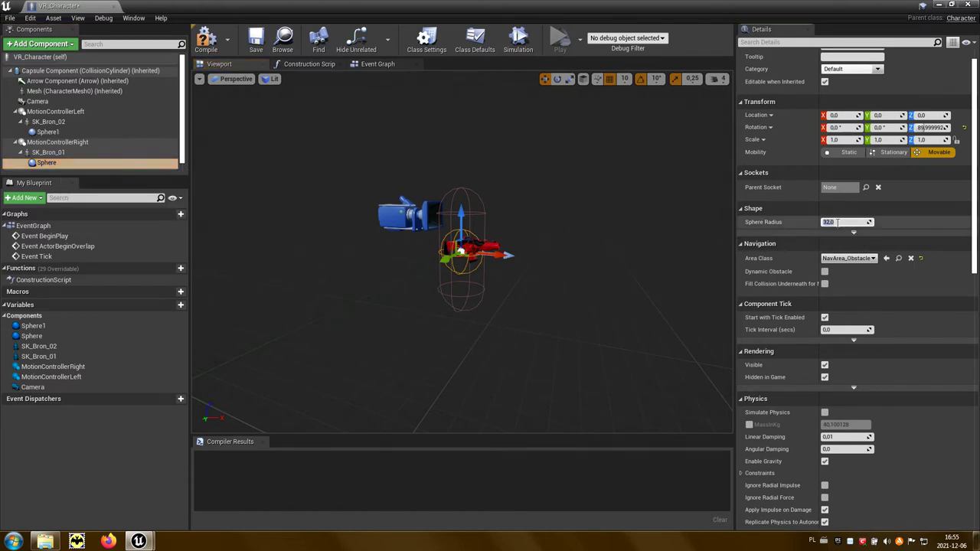
text(5)
key(Return)
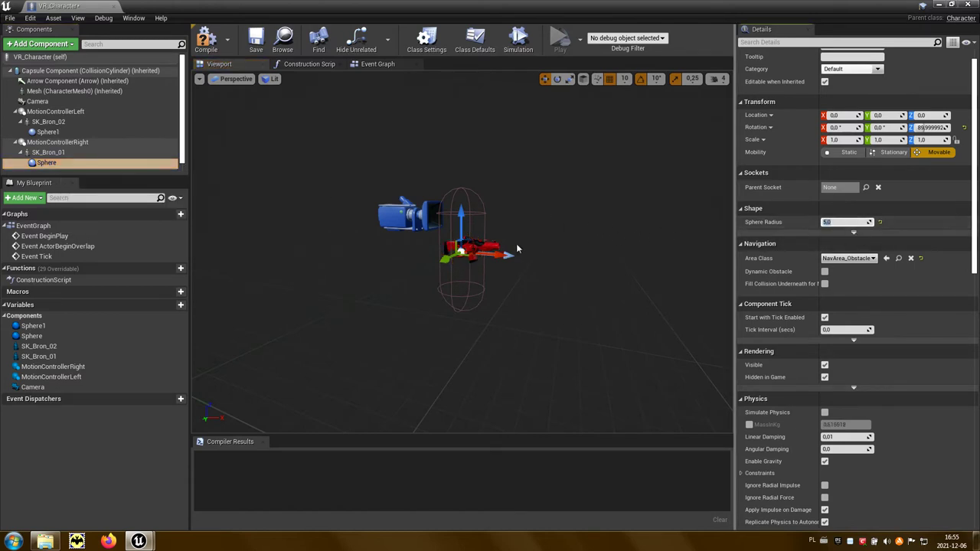
drag(488, 252, 531, 262)
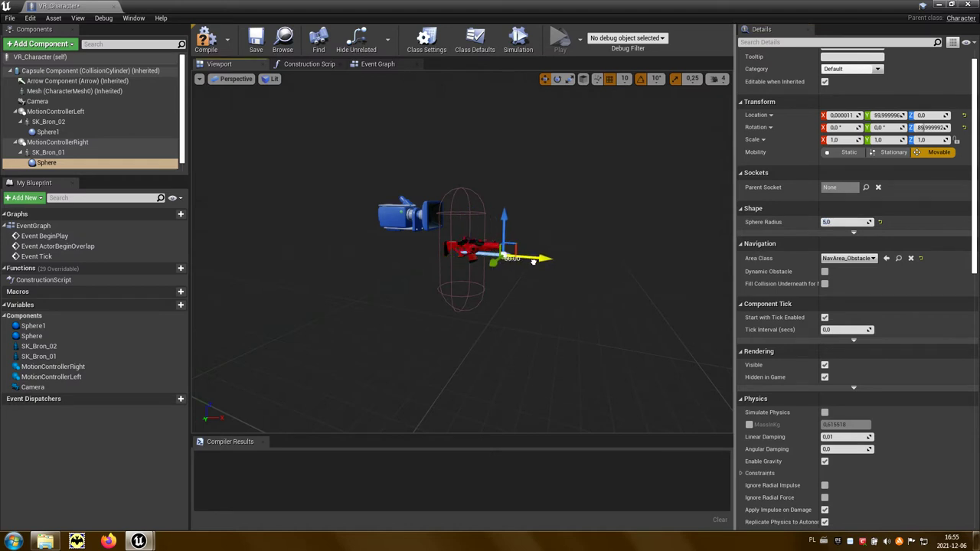
key(f)
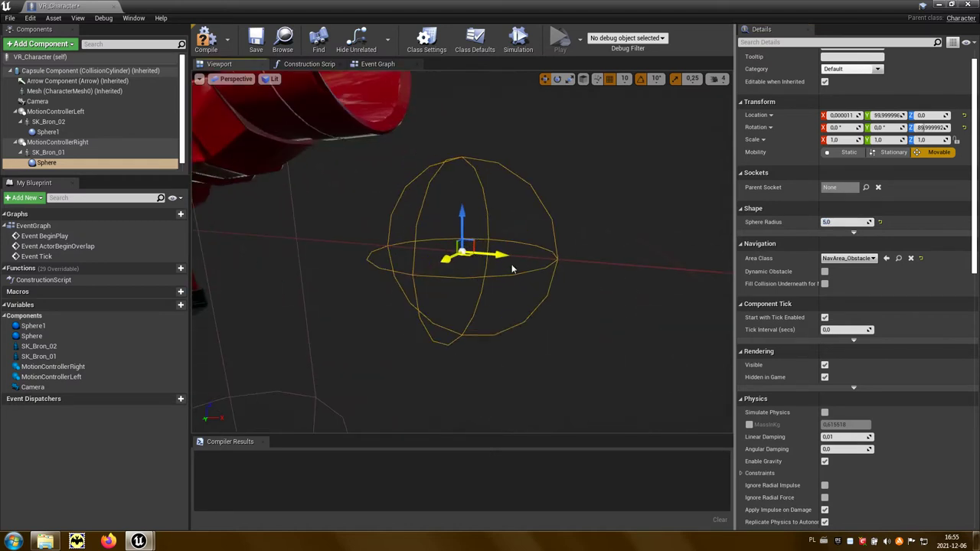
scroll(461, 251, down, 3)
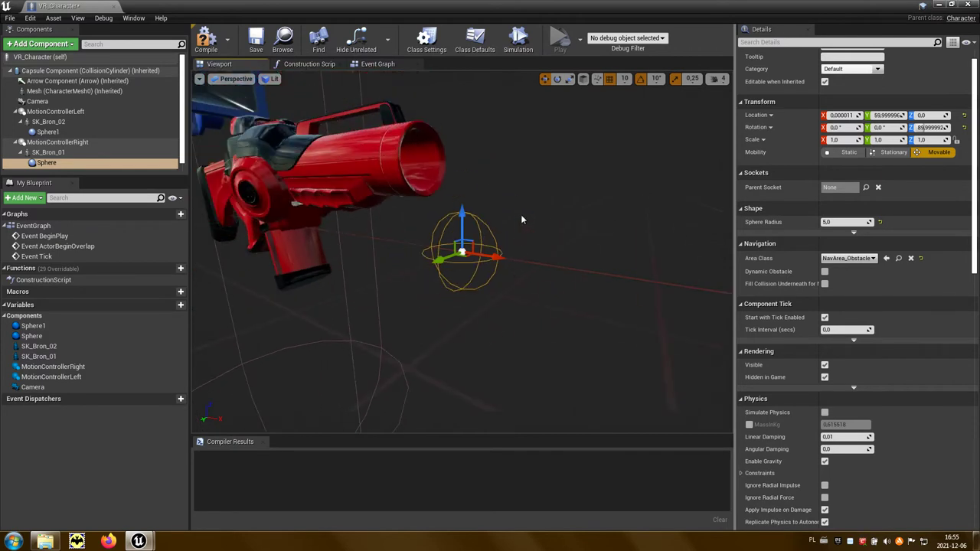
click(609, 80)
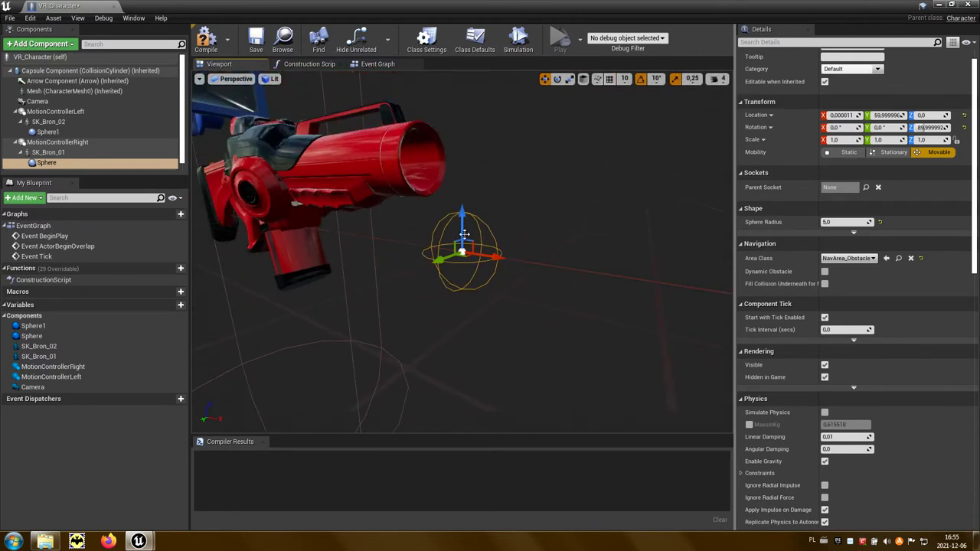
mouse_move(464, 233)
mouse_down()
mouse_move(466, 146)
mouse_move(452, 177)
mouse_move(417, 133)
mouse_up()
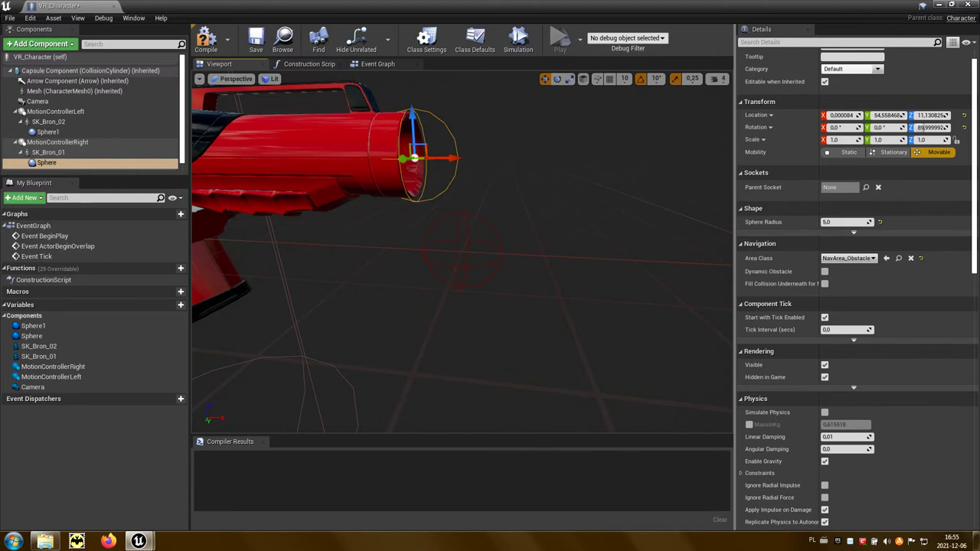
- Place Sphere1 at SK_Bron_02's muzzle tip (Y ≈54.56, Z ≈11.07)
click(460, 230)
mouse_move(460, 228)
mouse_down()
mouse_move(468, 125)
mouse_move(451, 157)
mouse_up()
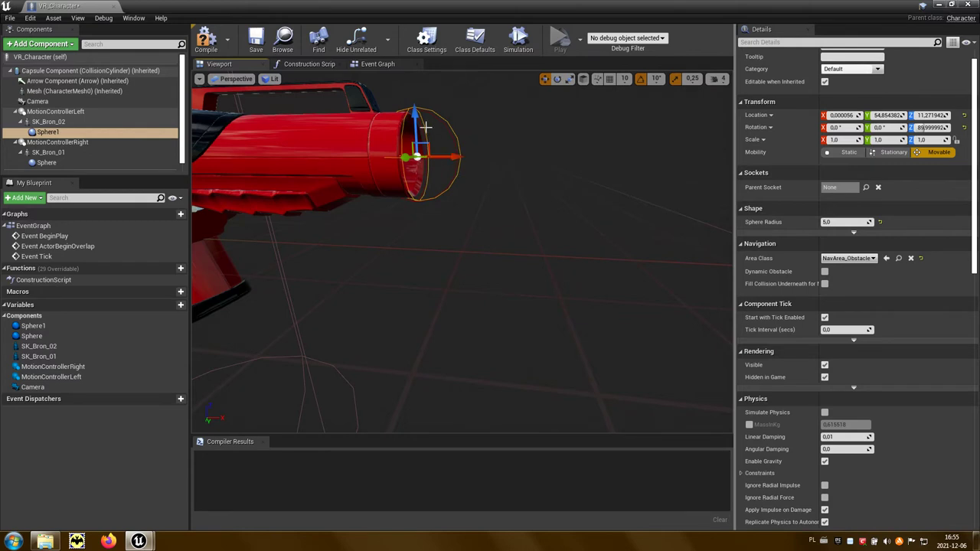
drag(414, 125, 415, 127)
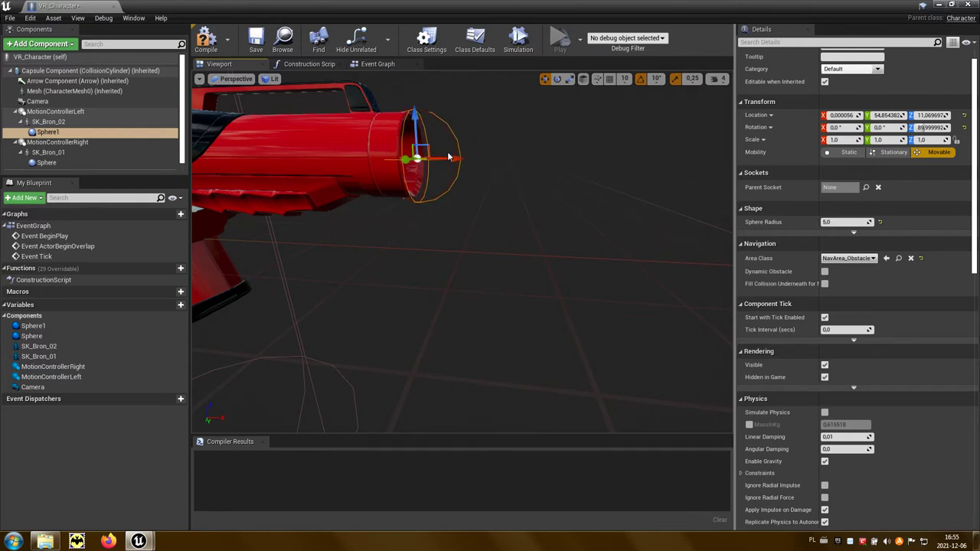
drag(444, 158, 440, 159)
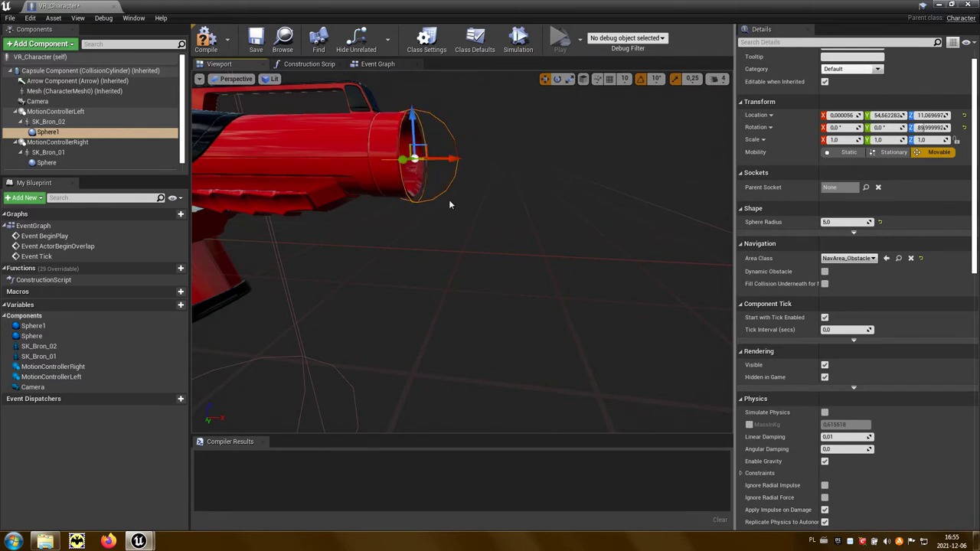
alt+drag(452, 218, 557, 221)
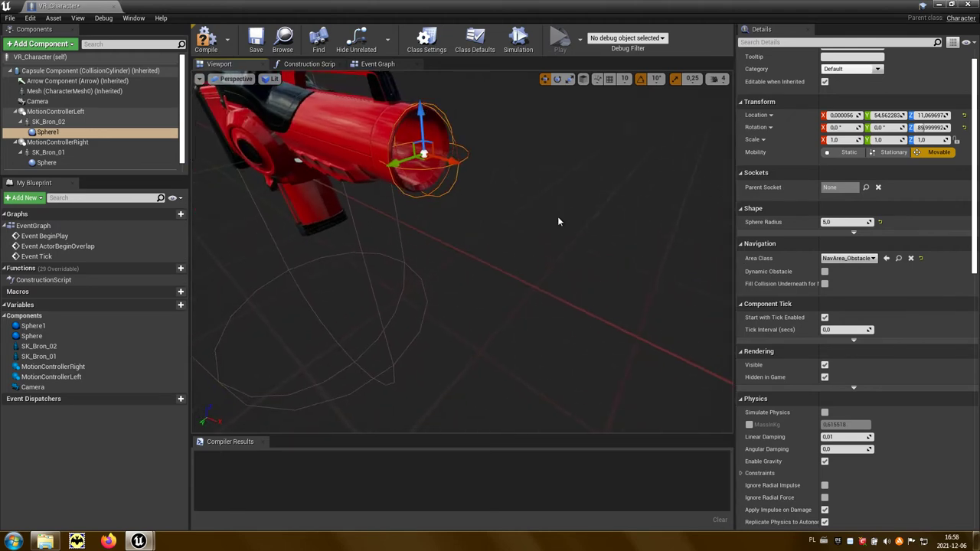
click(941, 4)
- In Project Settings > Input, add Oculus Touch (R) Trigger as a key for the Strzal action mapping
click(31, 18)
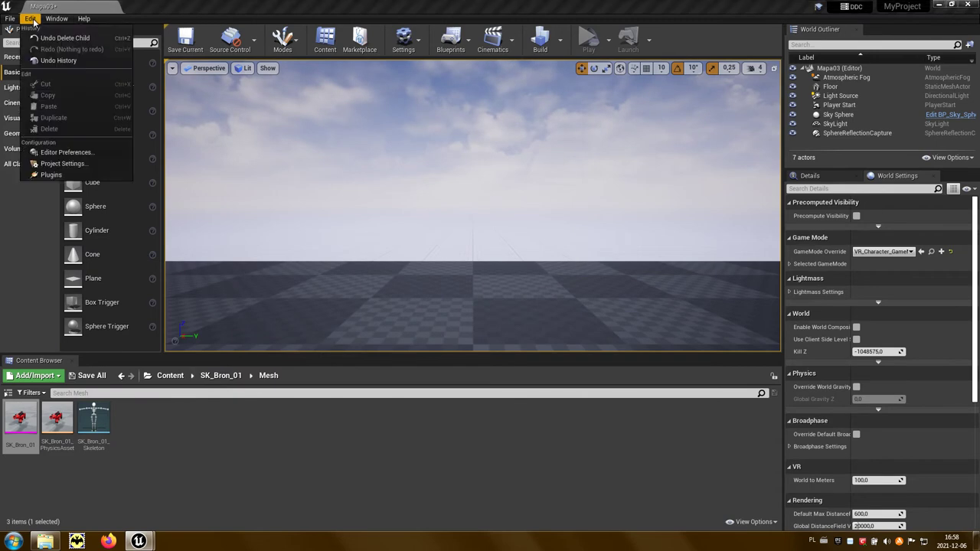
click(68, 166)
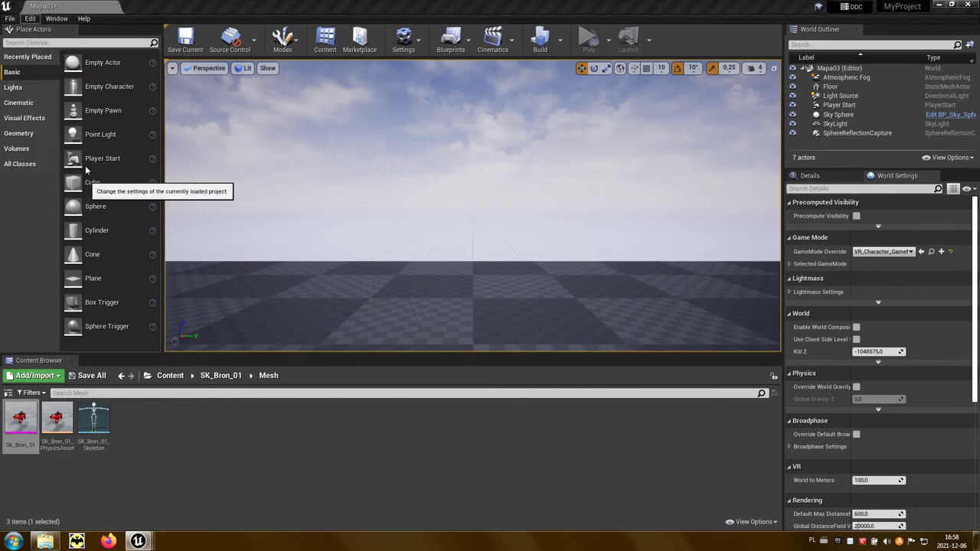
drag(310, 198, 303, 243)
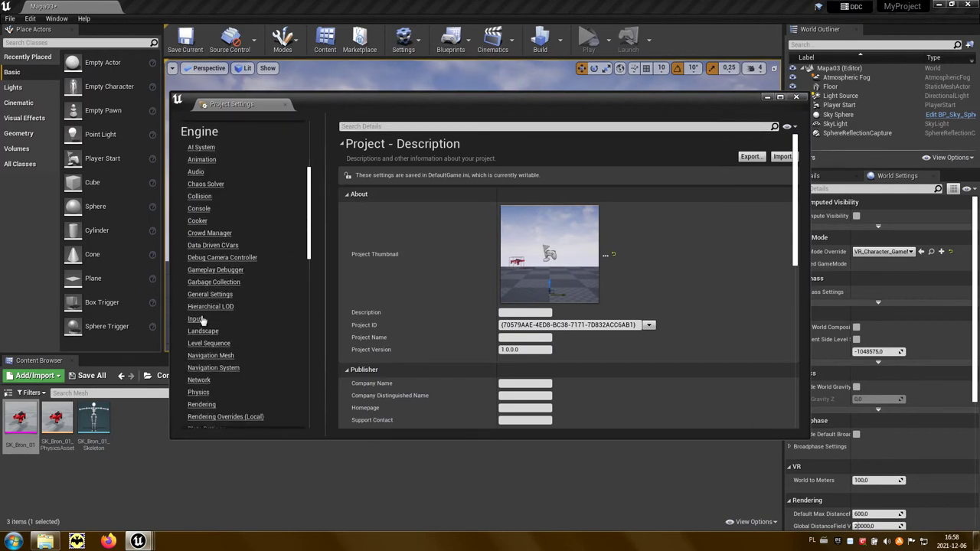
click(196, 321)
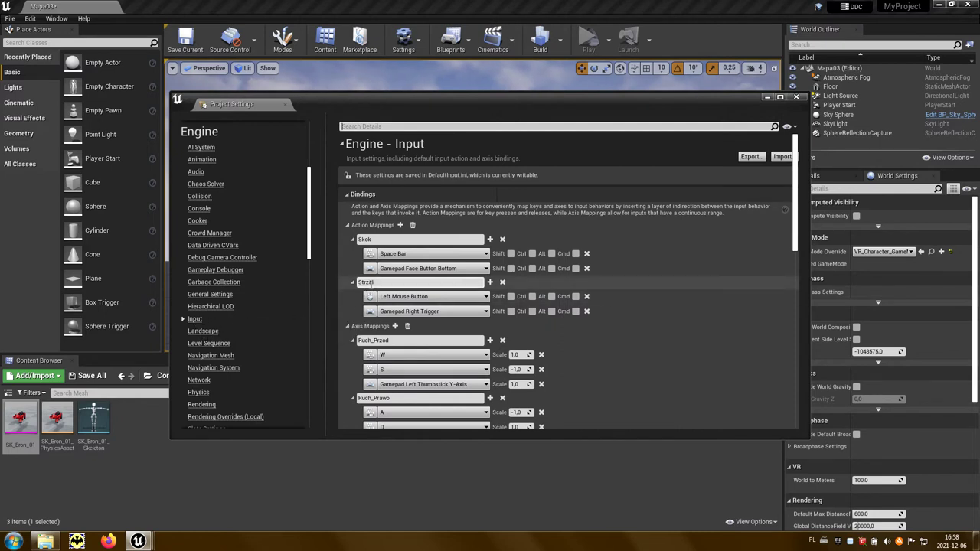
click(490, 283)
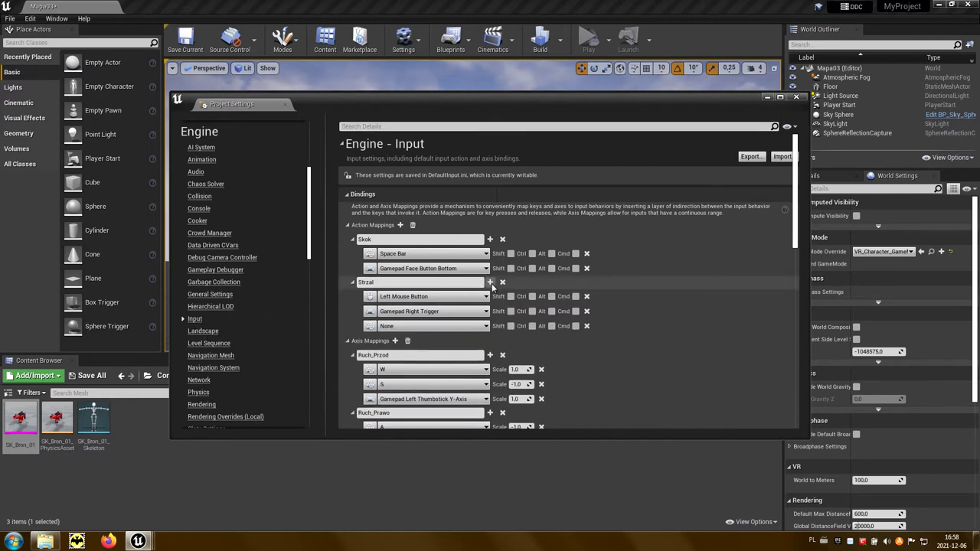
click(486, 326)
text(oc)
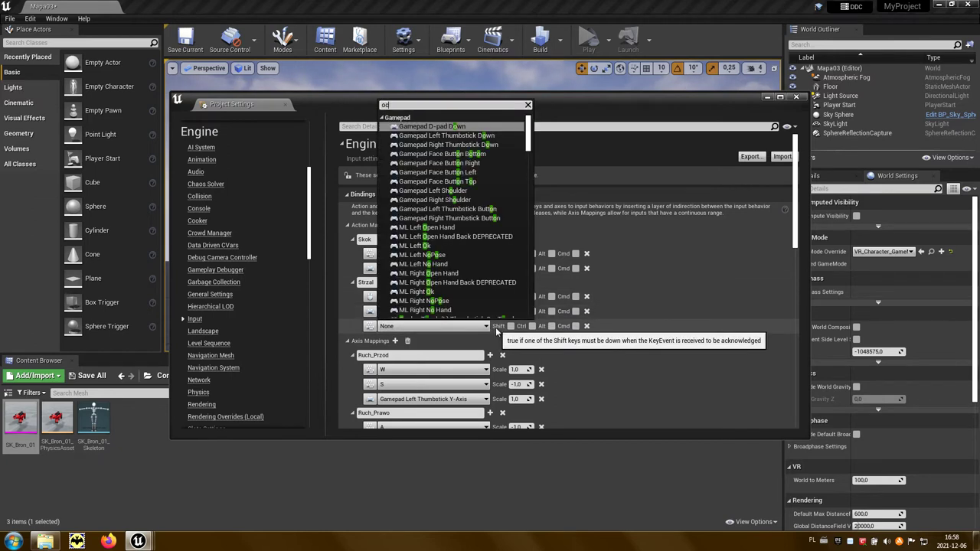
text(ulus trigg)
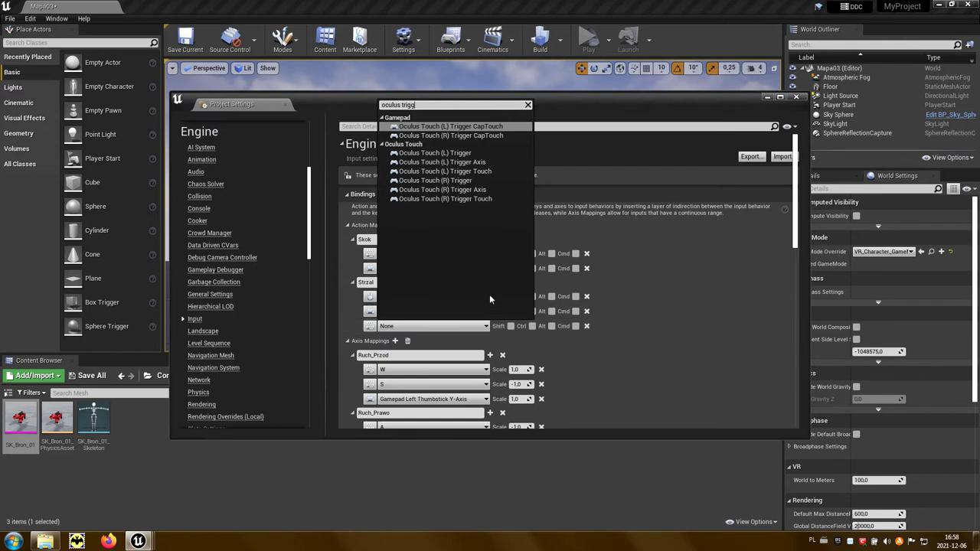
click(462, 181)
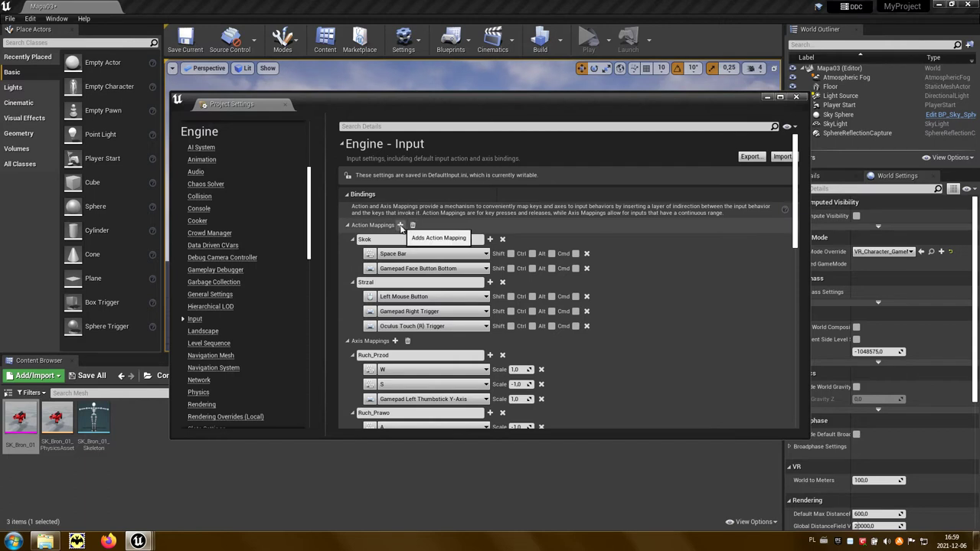
- Create a StrzalL action mapping bound to Oculus Touch (L) Trigger
click(400, 225)
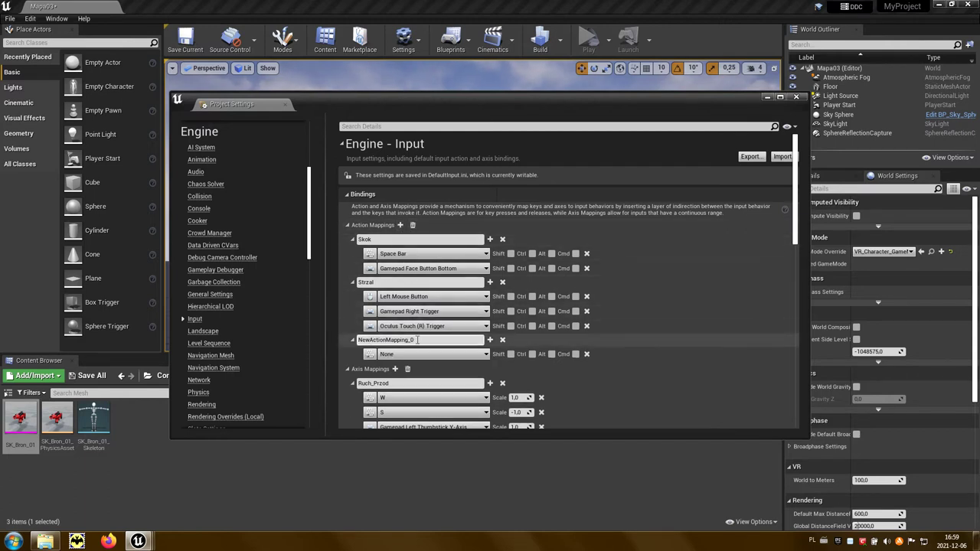
text(Strzal)
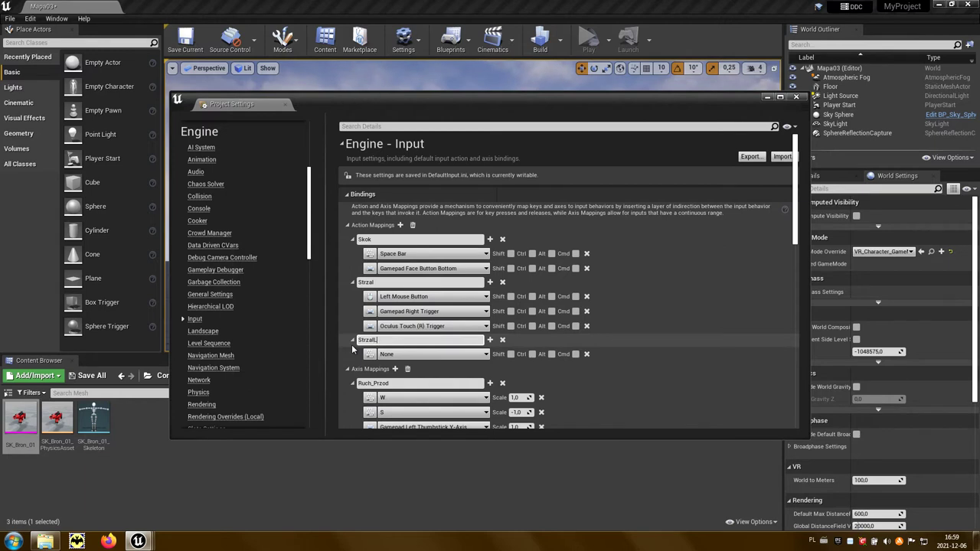
text(L)
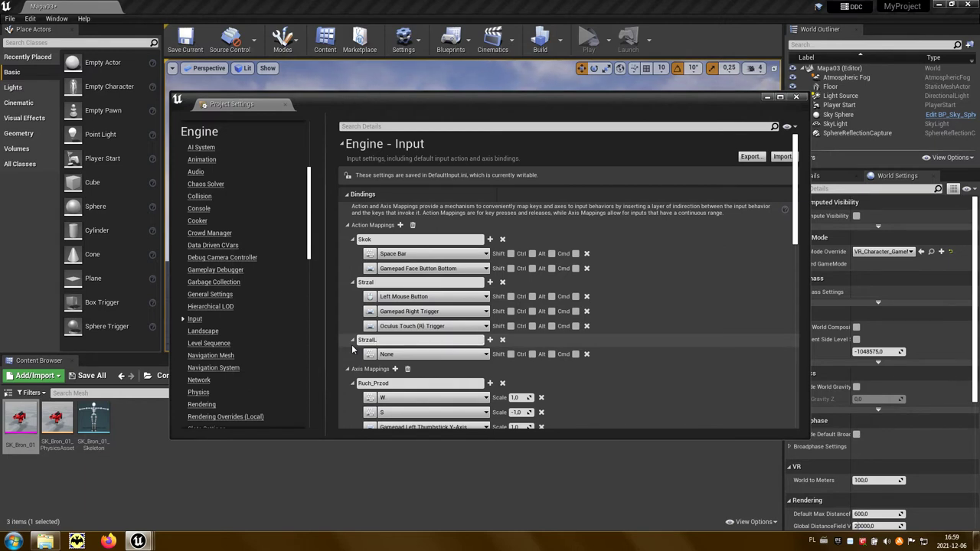
click(400, 356)
text(oc)
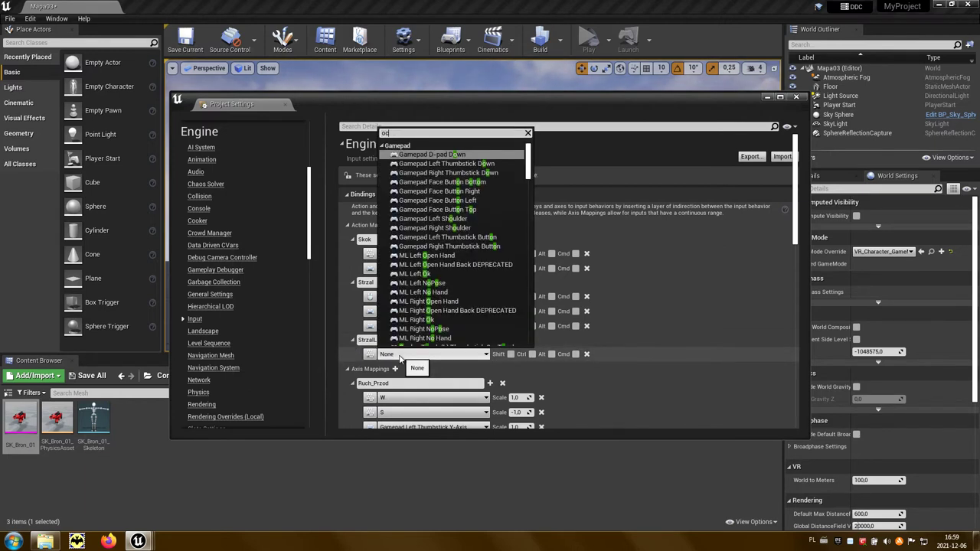
text(ulus tri)
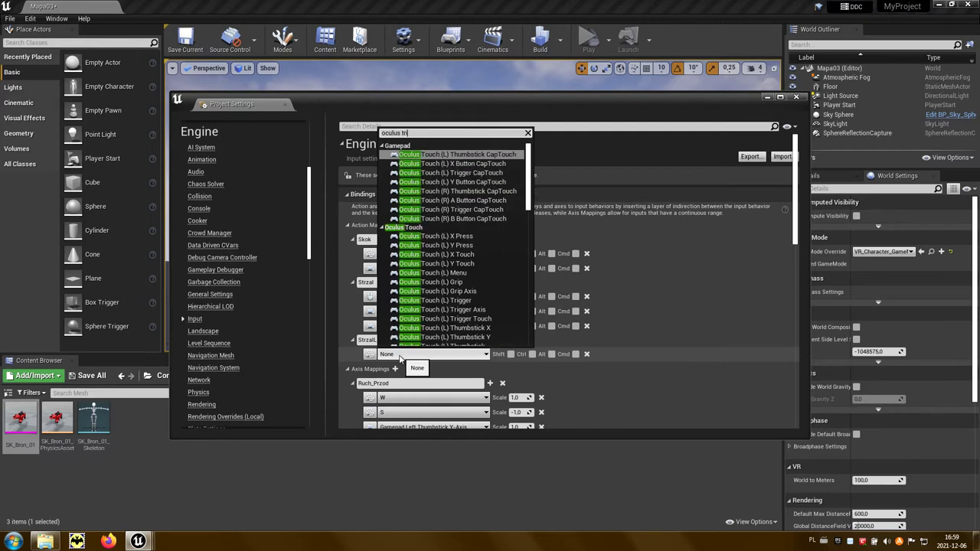
text(gg)
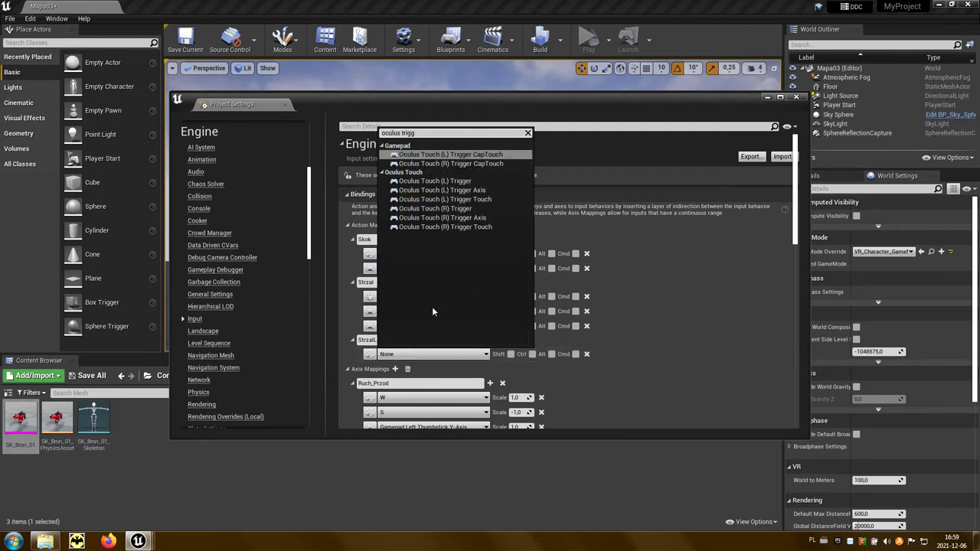
click(442, 182)
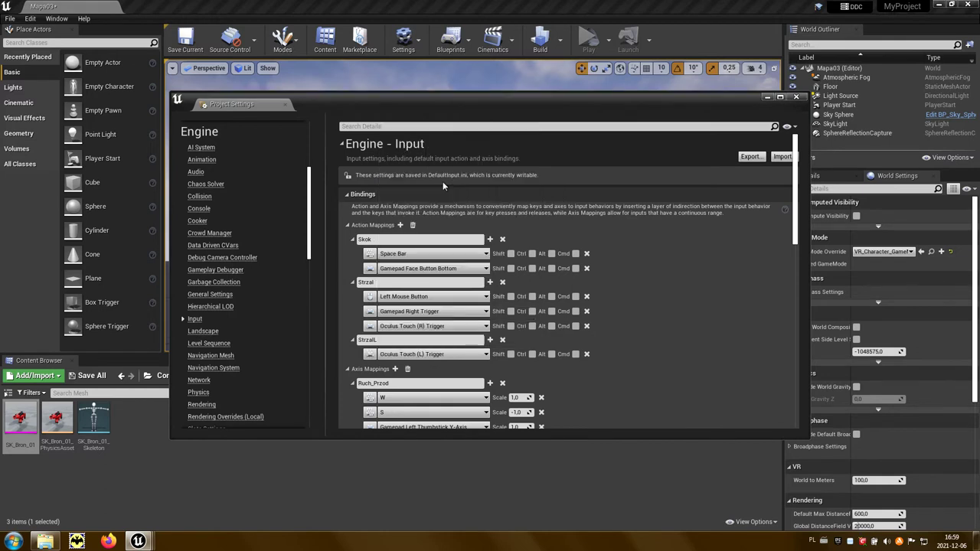
- Close Project Settings and go to the VR_Character event graph, panned to empty space
click(796, 98)
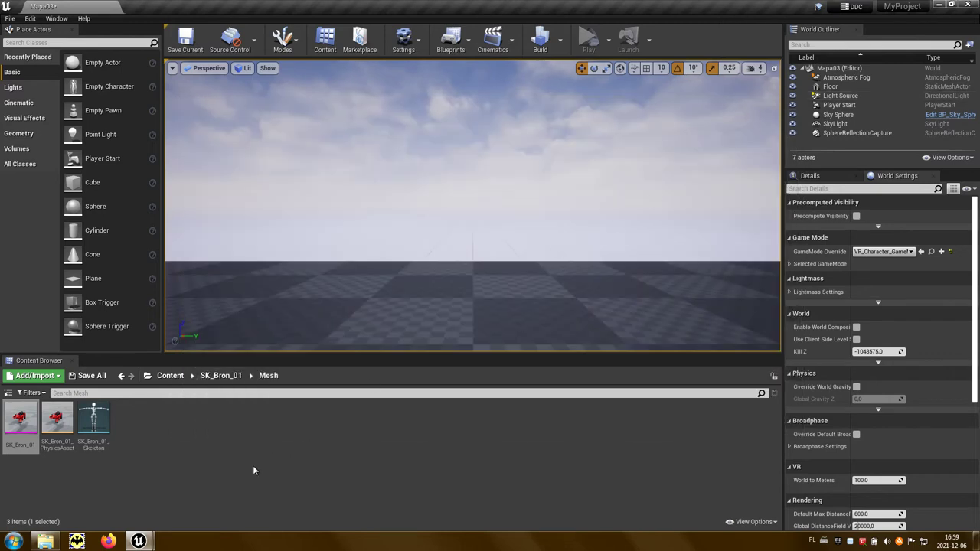
mouse_move(138, 541)
click(187, 493)
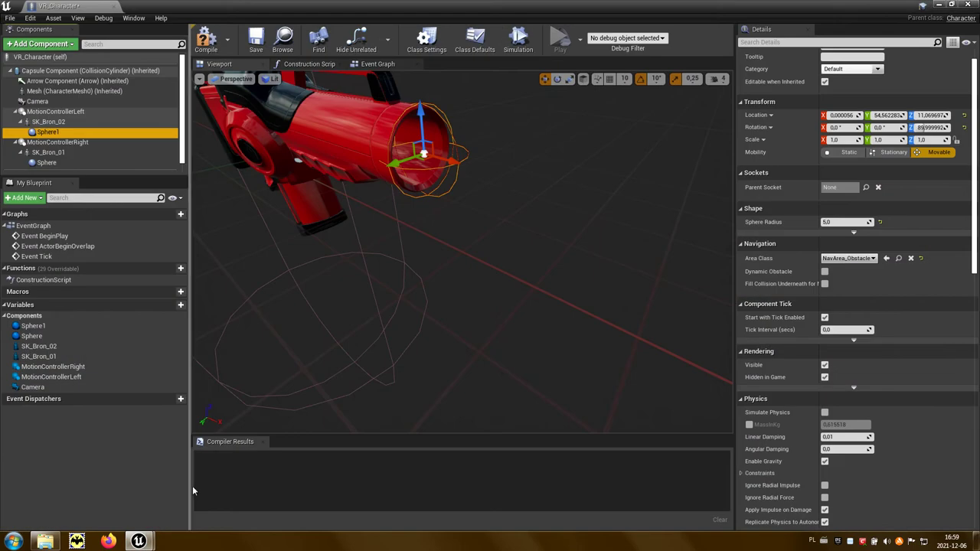
click(379, 64)
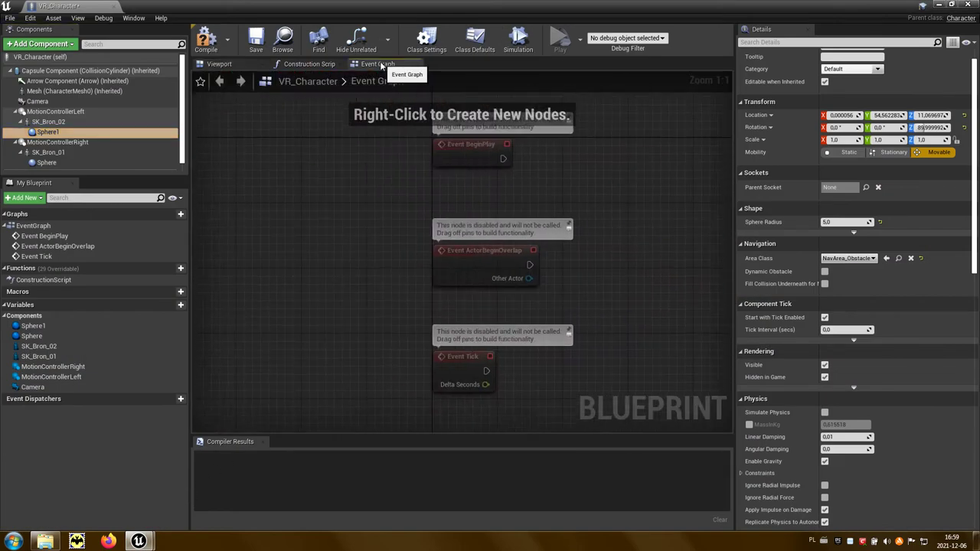
right_drag(605, 203, 214, 201)
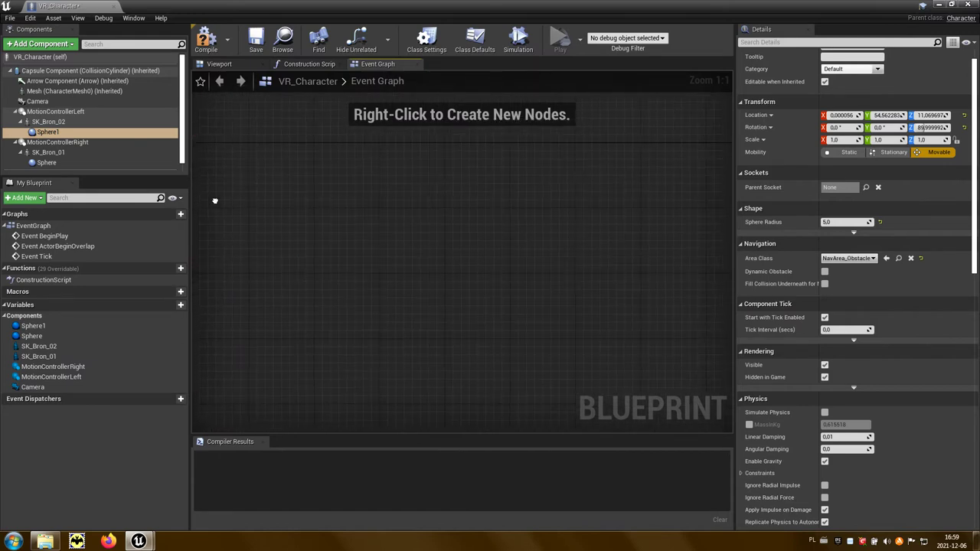
- Place InputAction Strzal and InputAction StrzalL event nodes, then select the Sphere component
right_click(421, 191)
text(strz)
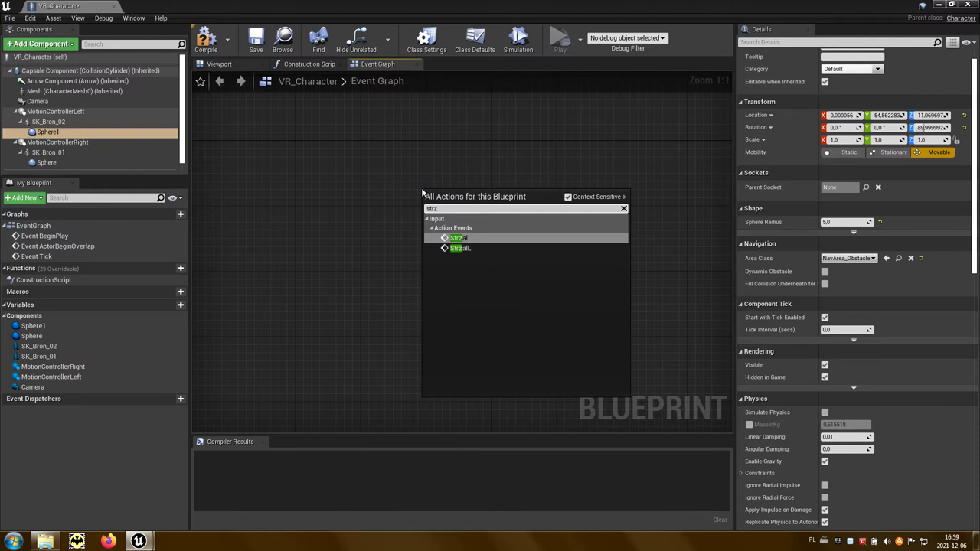
click(465, 239)
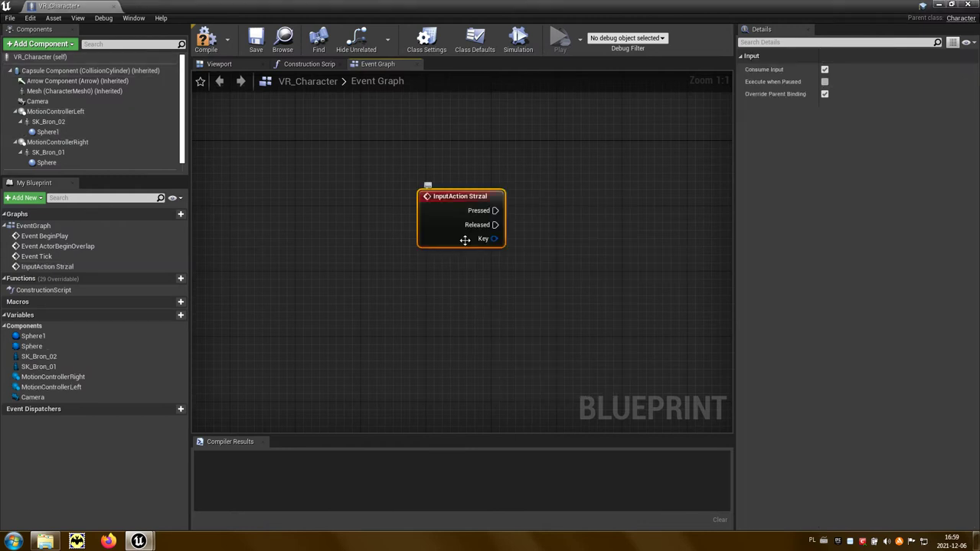
right_click(419, 297)
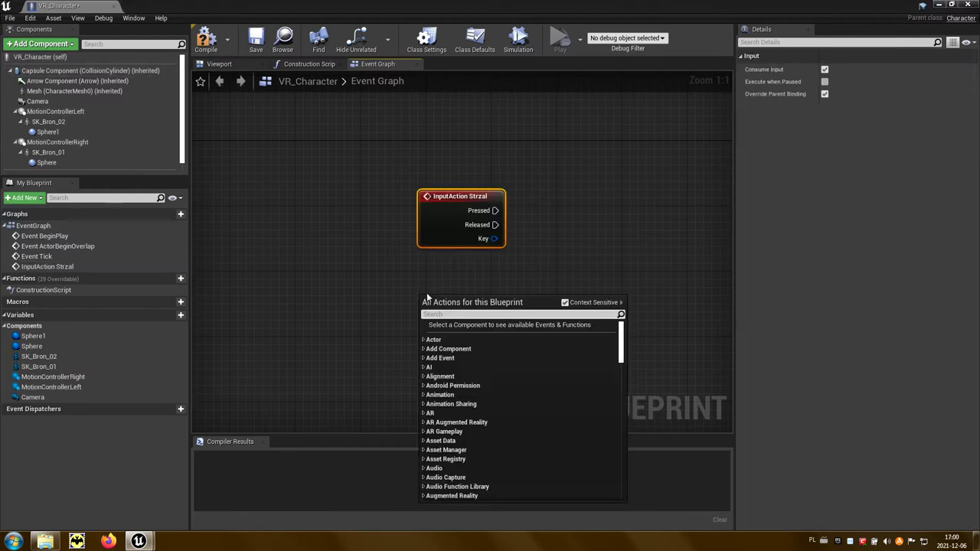
text(strz)
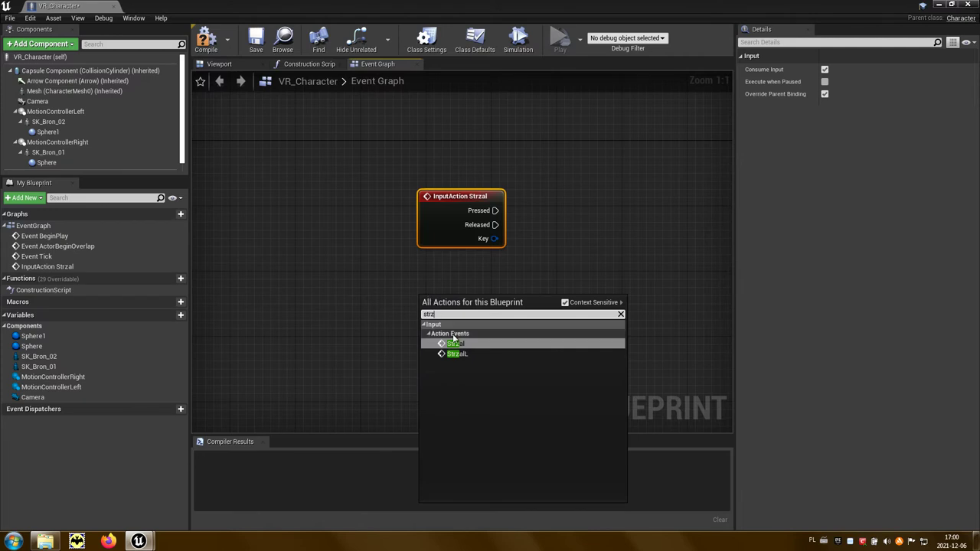
click(459, 354)
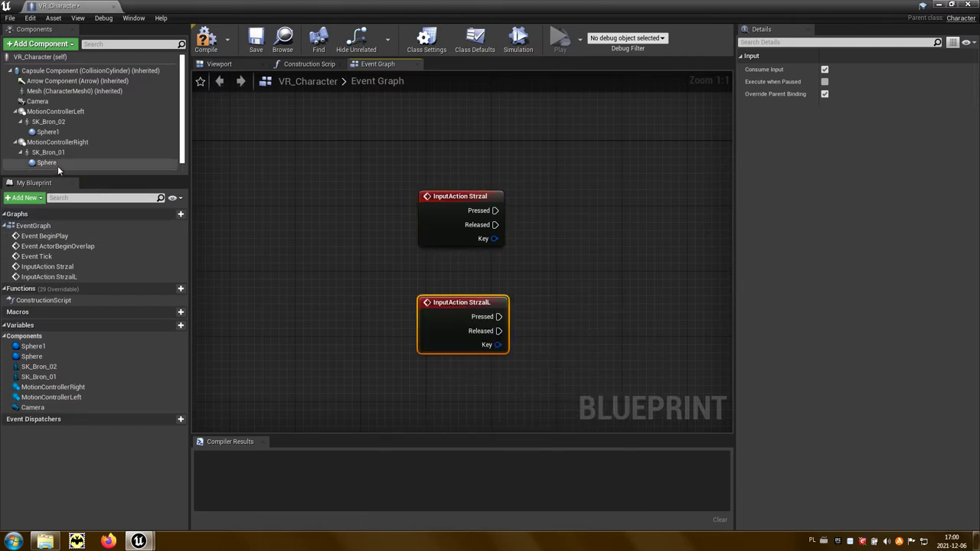
click(57, 166)
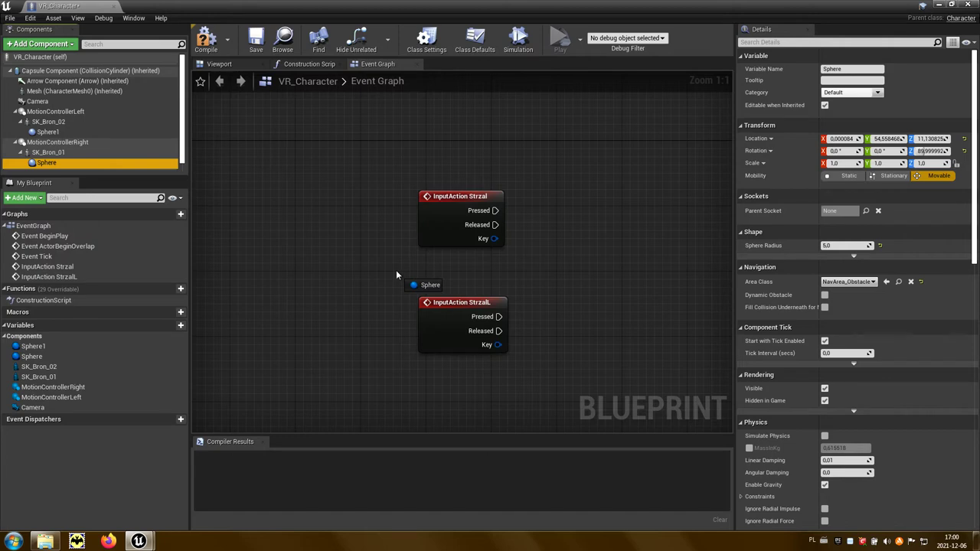
- Add Sphere and Sphere1 reference nodes to the graph beside the input events
drag(396, 275, 397, 276)
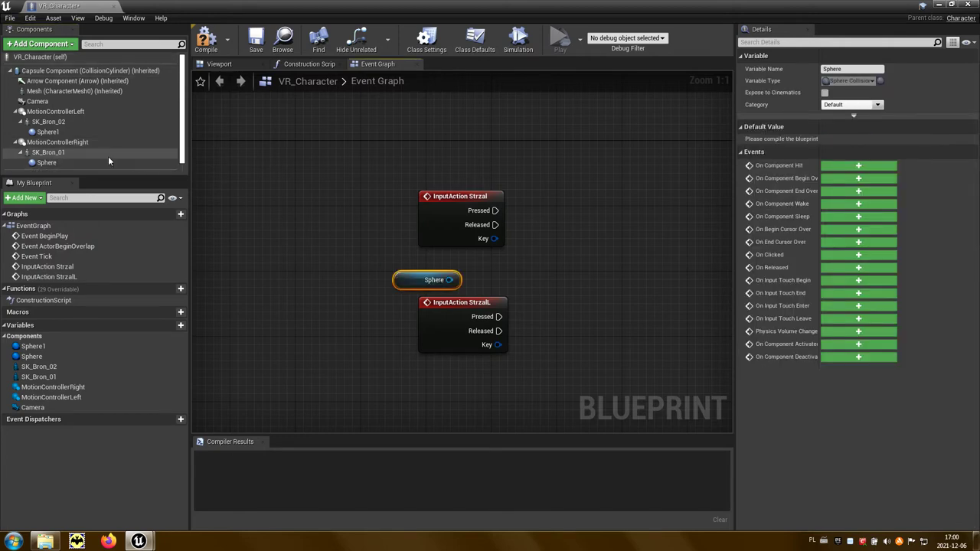
click(48, 131)
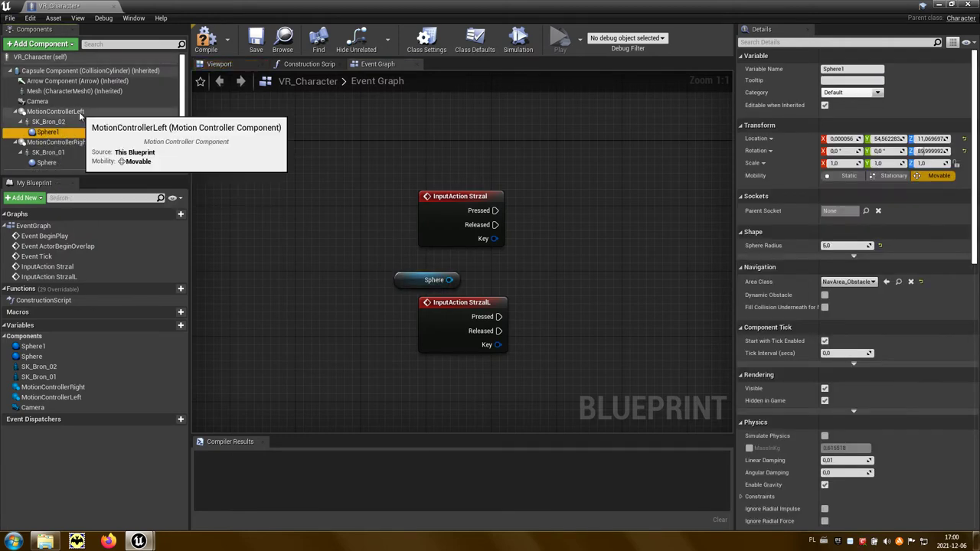
mouse_move(38, 132)
mouse_down()
mouse_move(318, 301)
mouse_move(398, 372)
mouse_up()
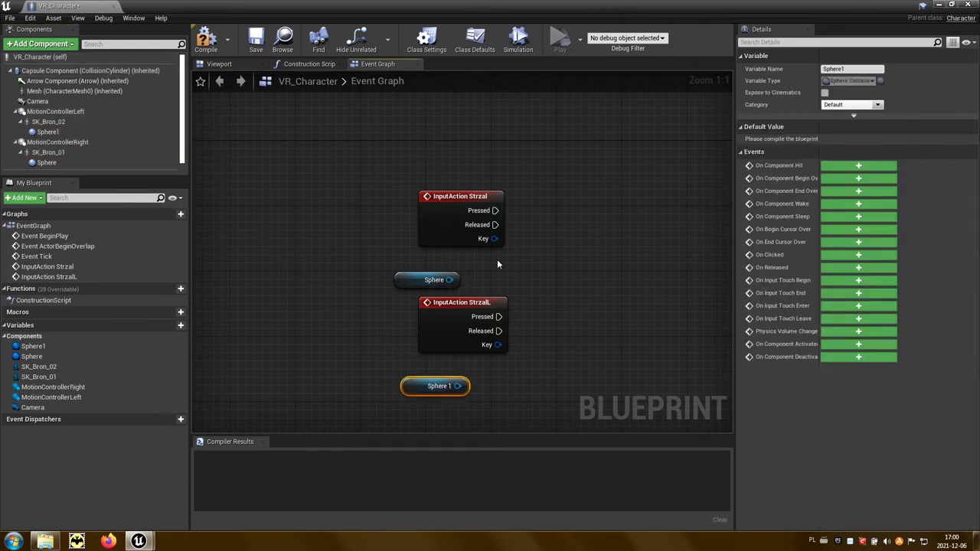
right_drag(497, 258, 379, 253)
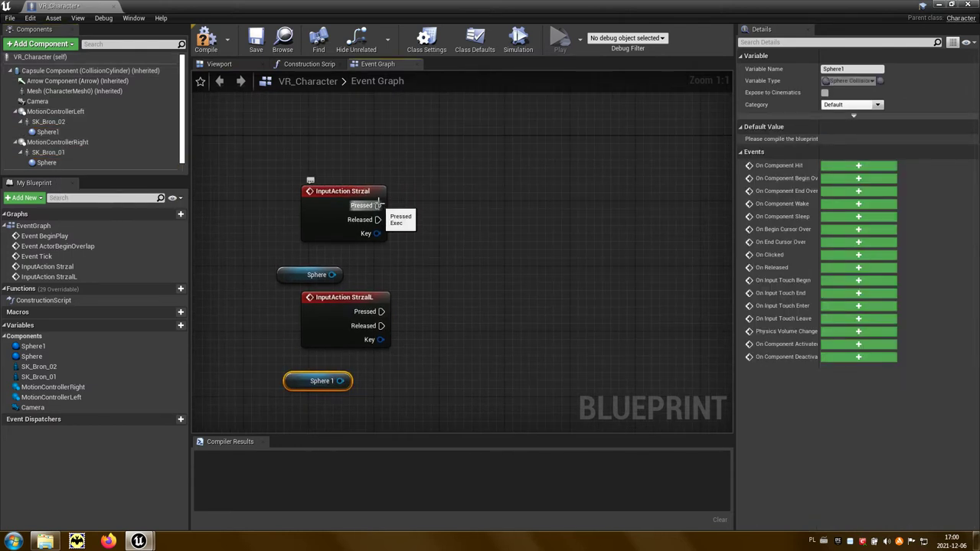
- Wire Strzal's Pressed to a SpawnActor node with Collision Handling set to Don't Spawn If Still Colliding
drag(375, 205, 442, 210)
text(spawn)
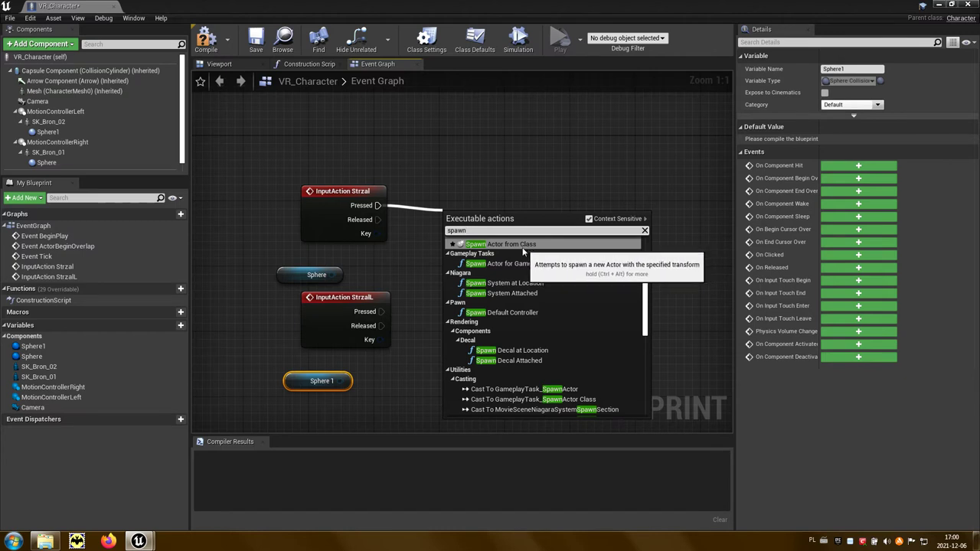
click(502, 244)
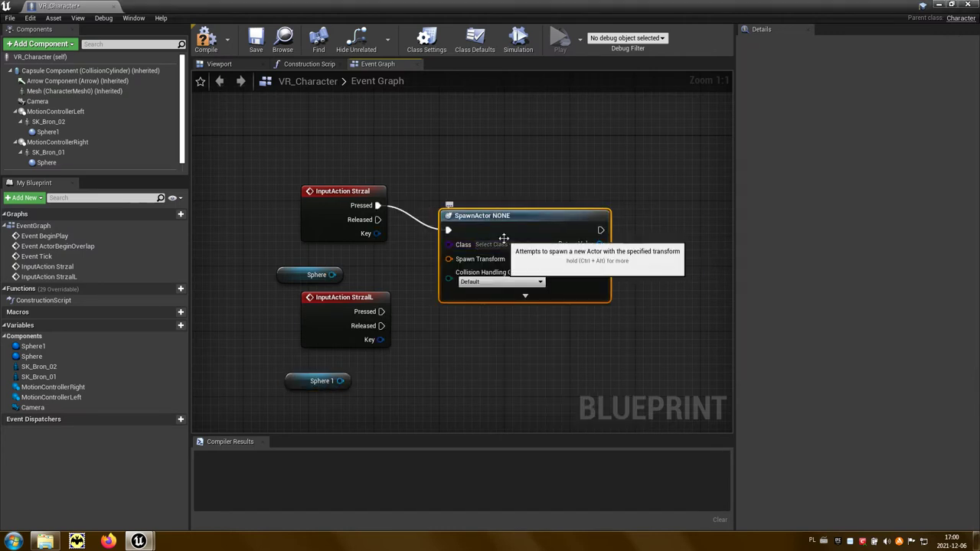
click(525, 281)
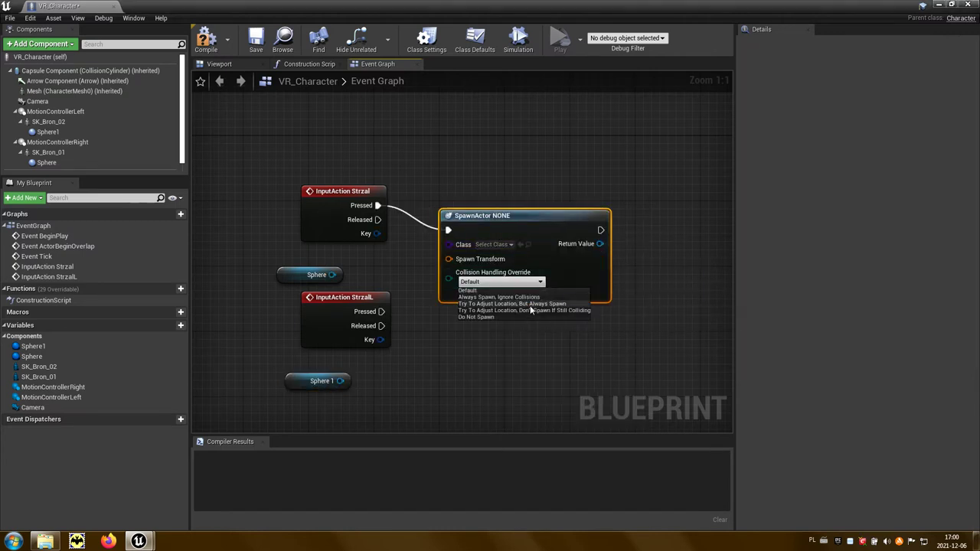
click(569, 310)
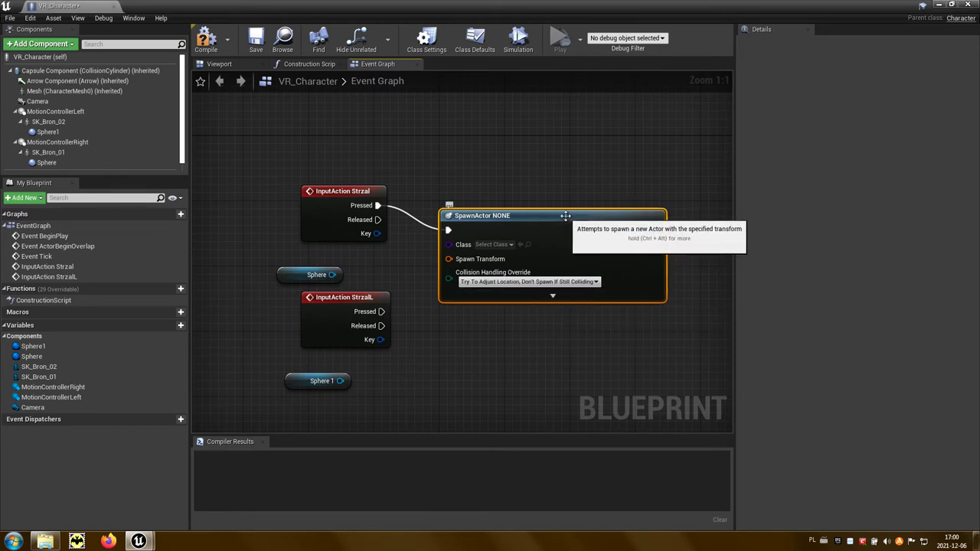
drag(567, 216, 566, 192)
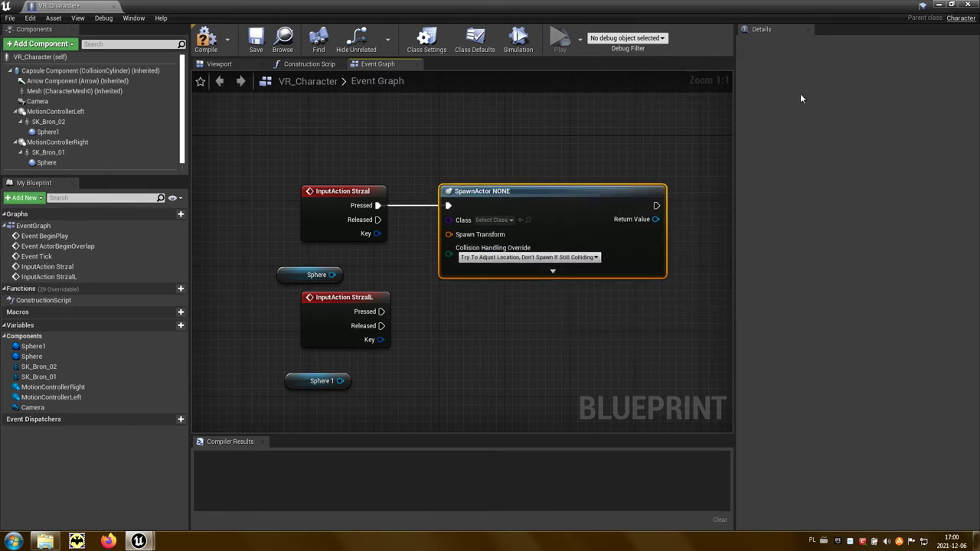
click(937, 6)
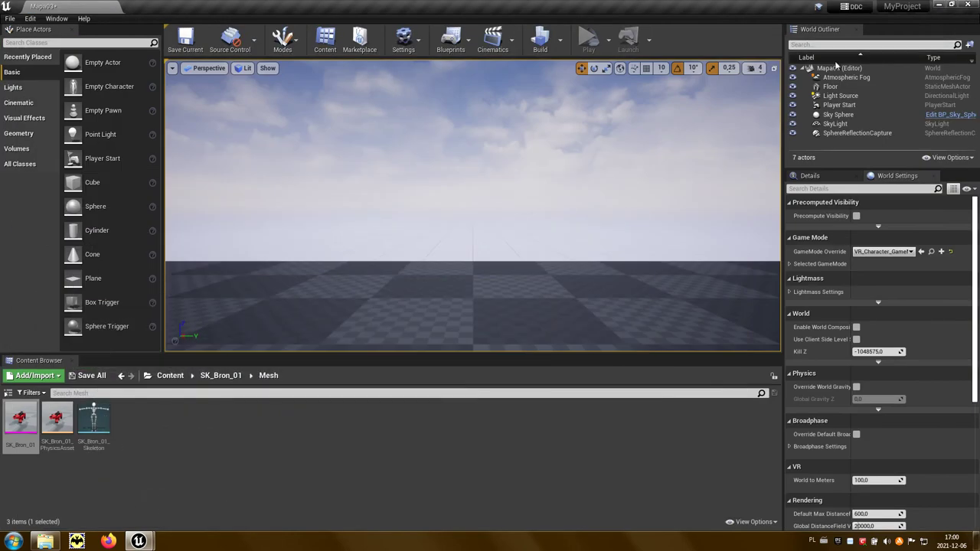
- Set the SpawnActor class to the FirstPersonProjectile asset from the Projectile folder
click(170, 376)
click(177, 421)
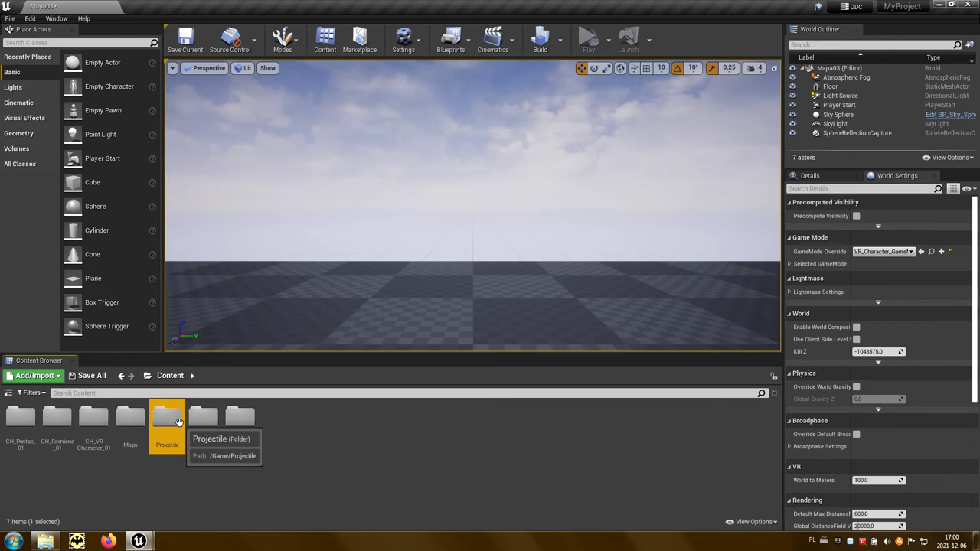
double_click(178, 423)
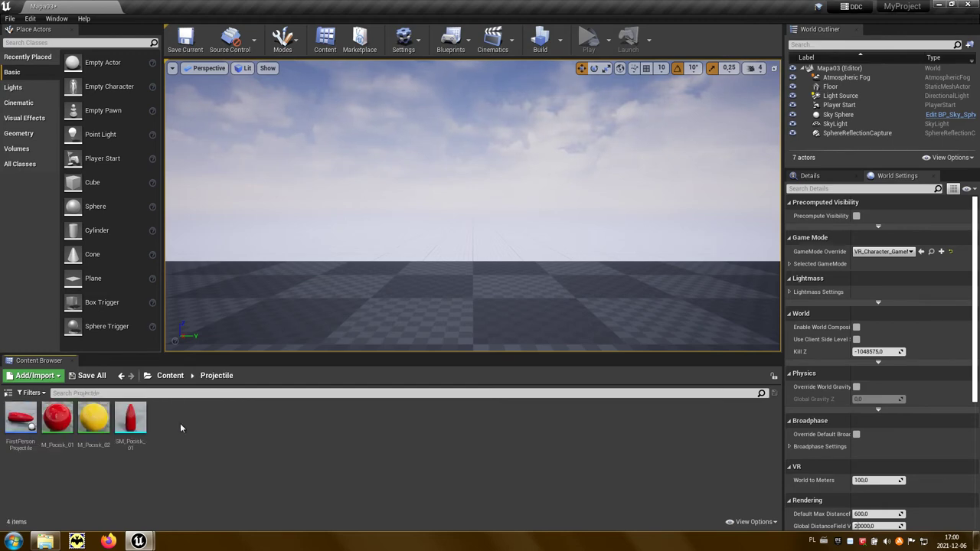
click(23, 415)
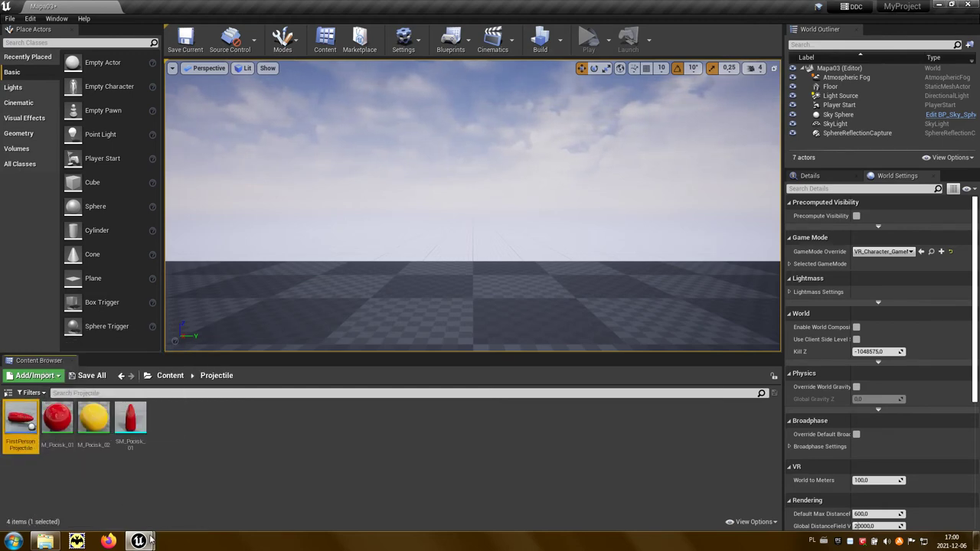
mouse_move(146, 541)
click(179, 495)
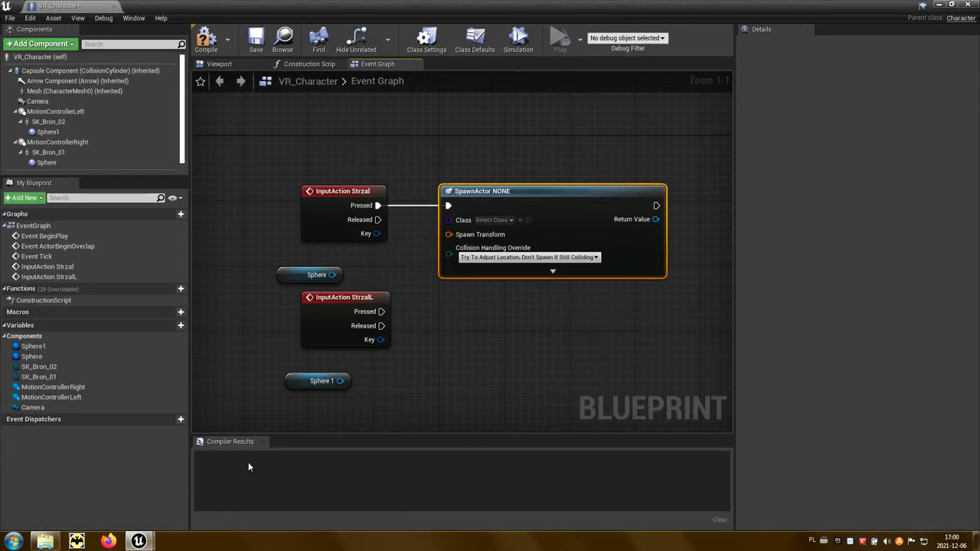
click(521, 222)
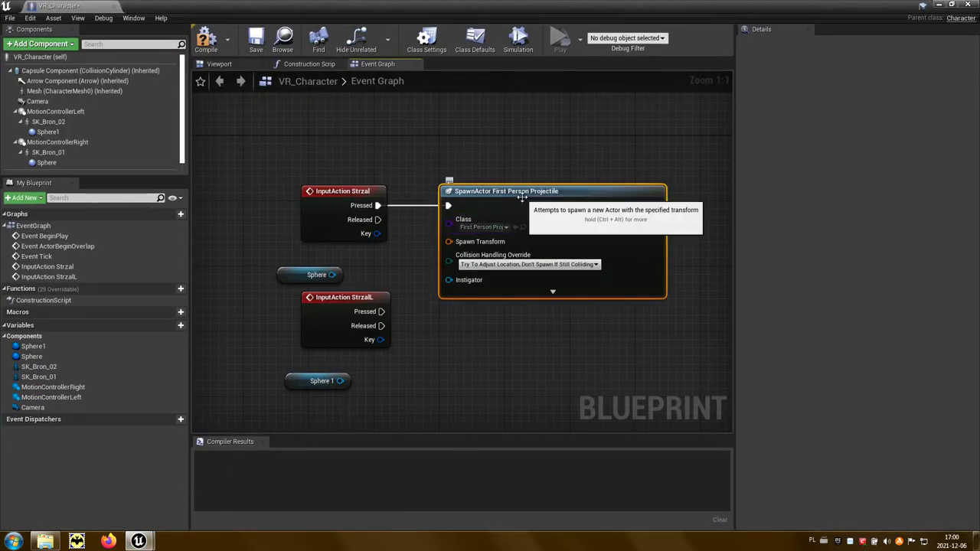
- Duplicate the projectile SpawnActor node and wire StrzalL's Pressed to the copy
key(ctrl+c)
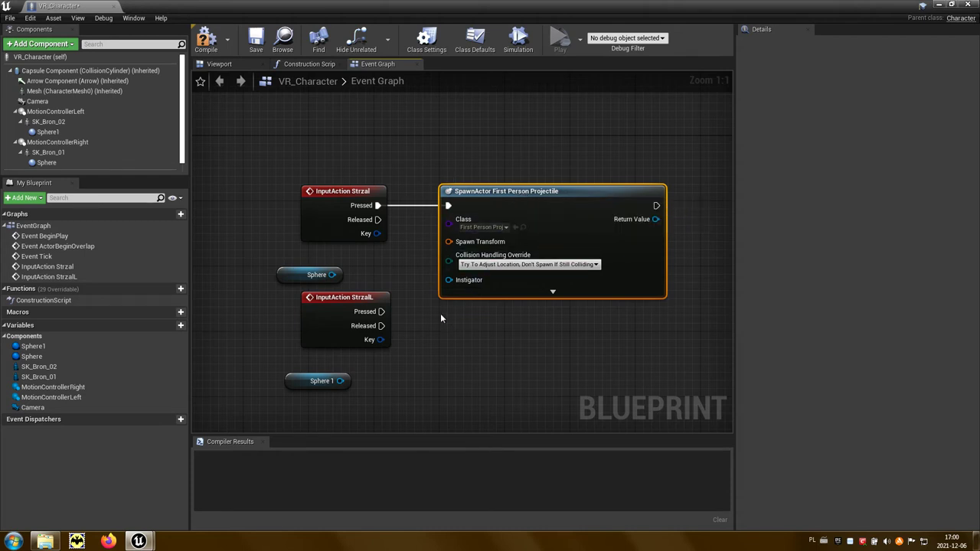
key(ctrl+v)
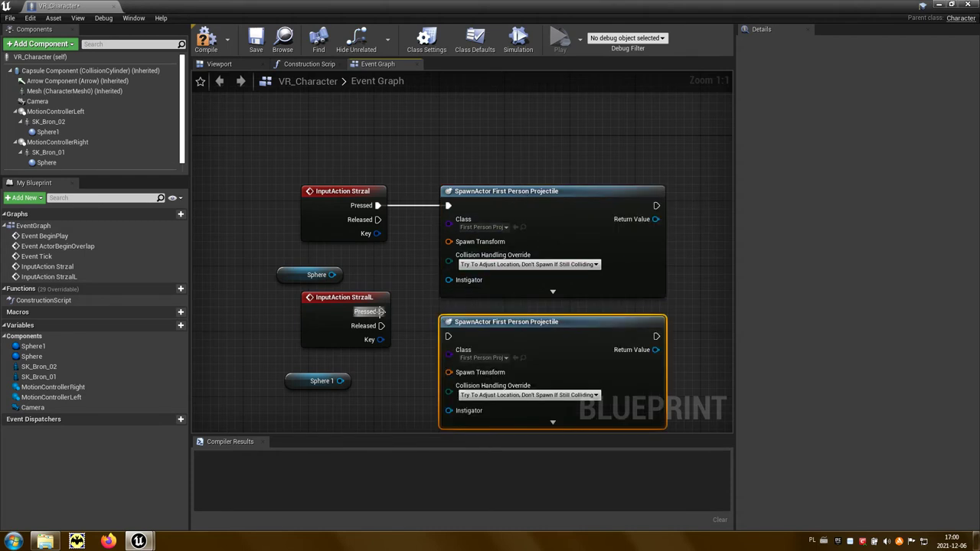
drag(381, 312, 450, 337)
drag(336, 309, 337, 326)
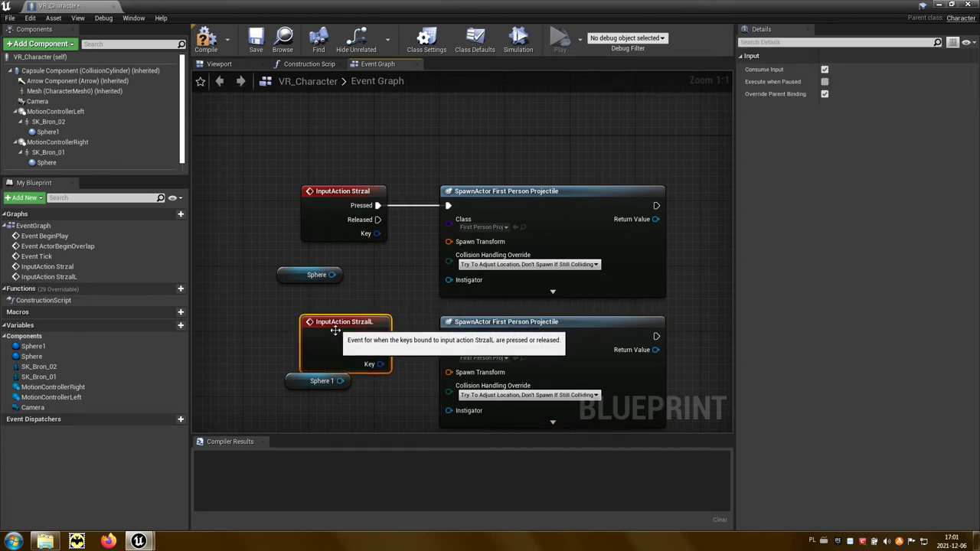
drag(297, 390, 279, 407)
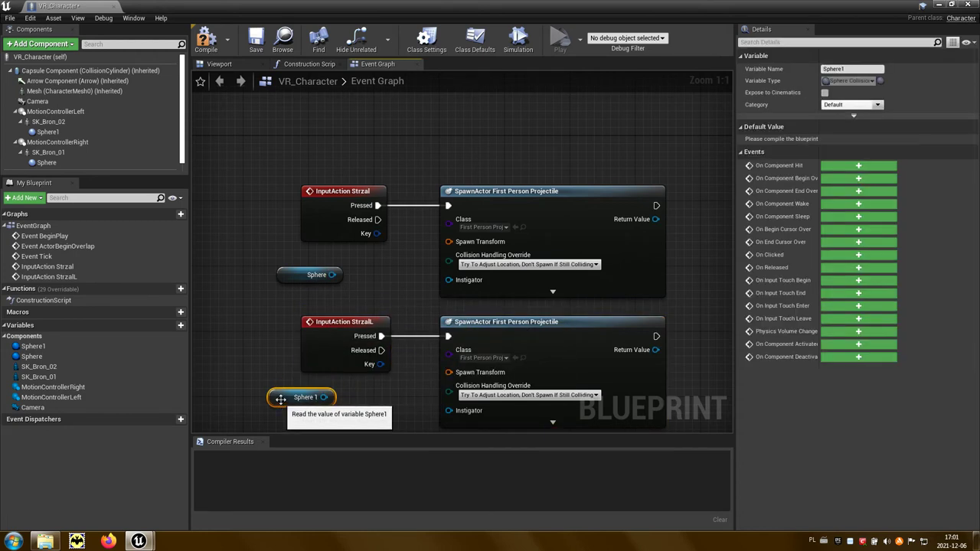
mouse_move(288, 275)
mouse_down()
mouse_move(247, 276)
mouse_move(331, 279)
mouse_up()
- Feed Sphere's GetWorldTransform into the upper SpawnActor's Spawn Transform
text(get)
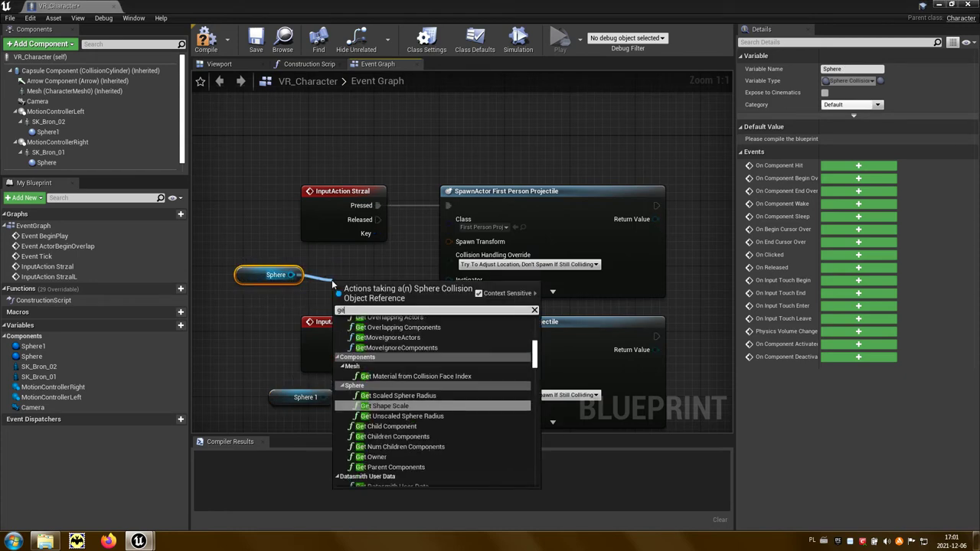
text(worl)
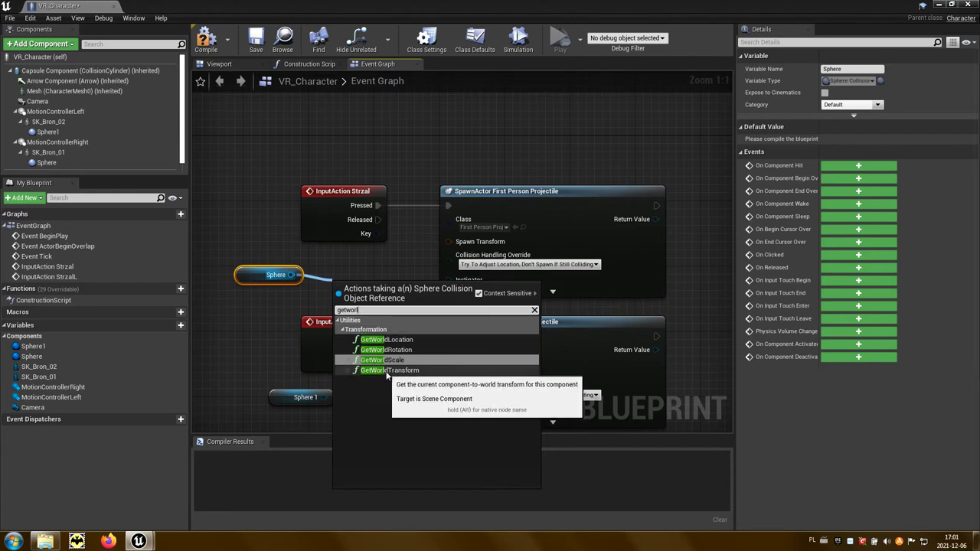
key(Escape)
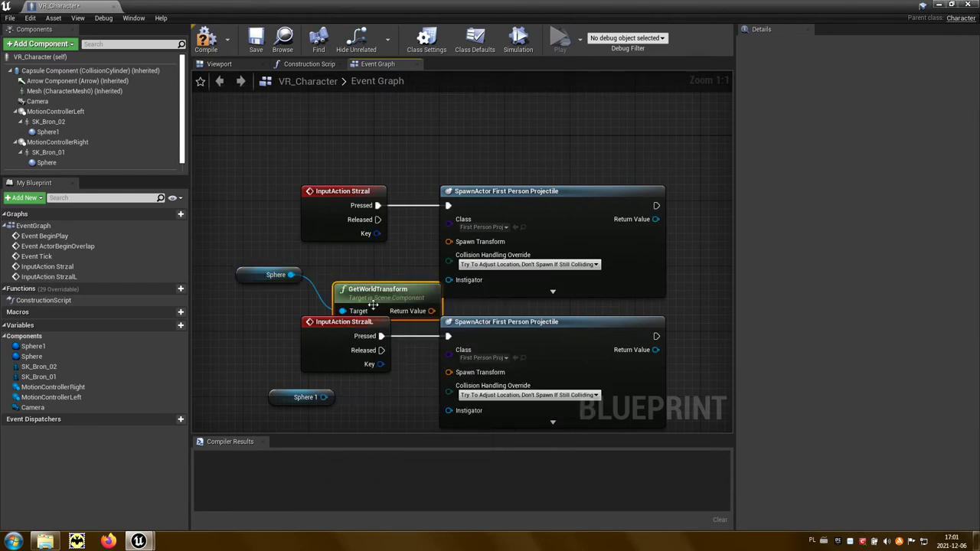
drag(335, 291, 310, 274)
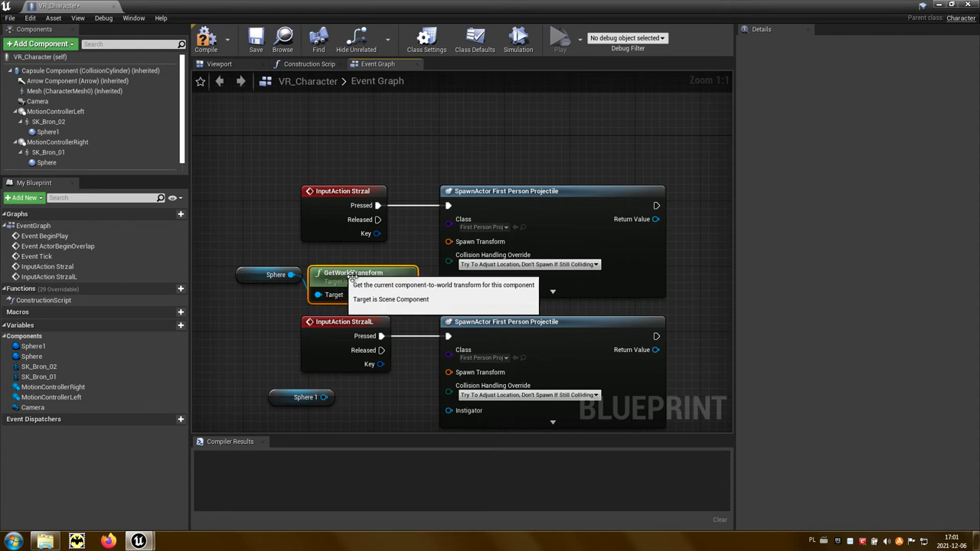
drag(413, 293, 448, 243)
drag(375, 275, 367, 259)
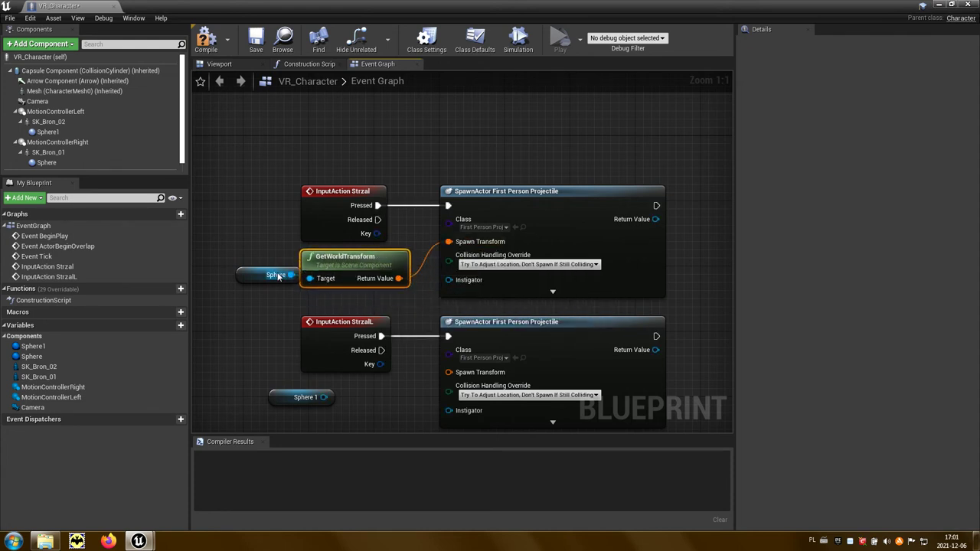
drag(241, 279, 215, 279)
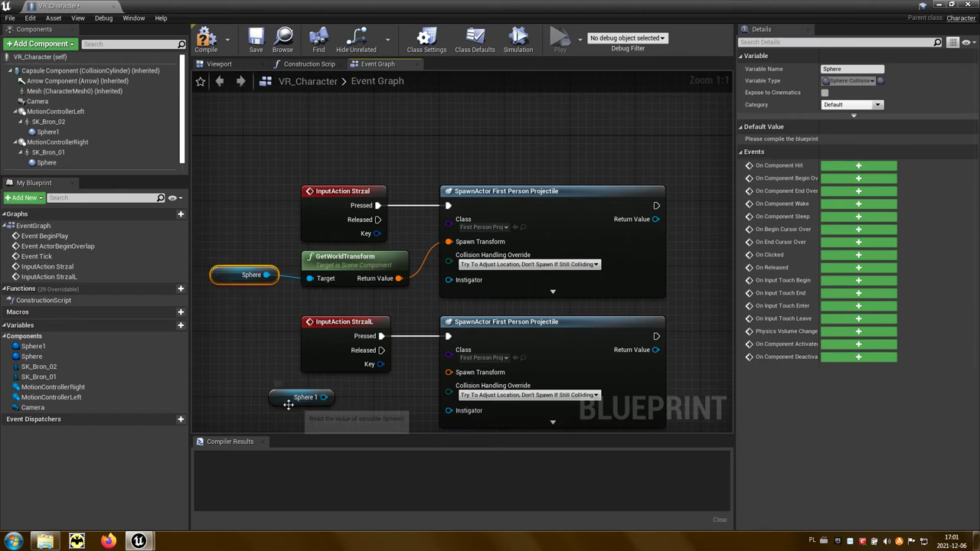
drag(275, 400, 219, 400)
- Duplicate GetWorldTransform, targeting Sphere 1, into the lower SpawnActor's Spawn Transform
click(344, 262)
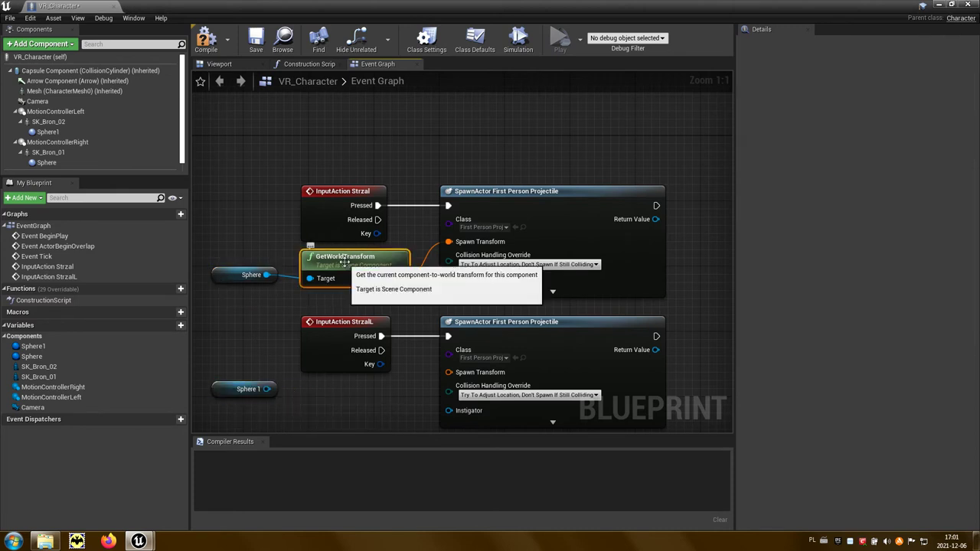
key(ctrl+c)
key(ctrl+v)
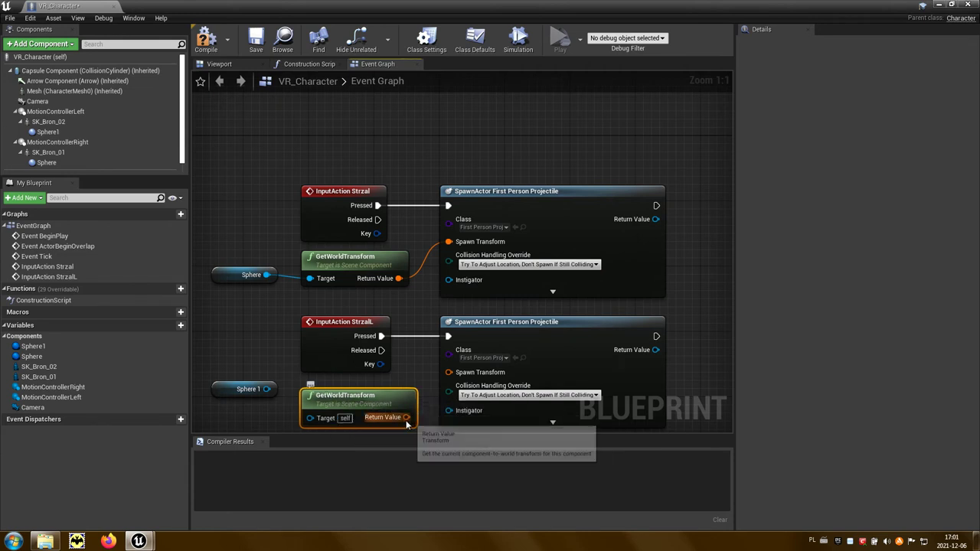
drag(406, 417, 449, 363)
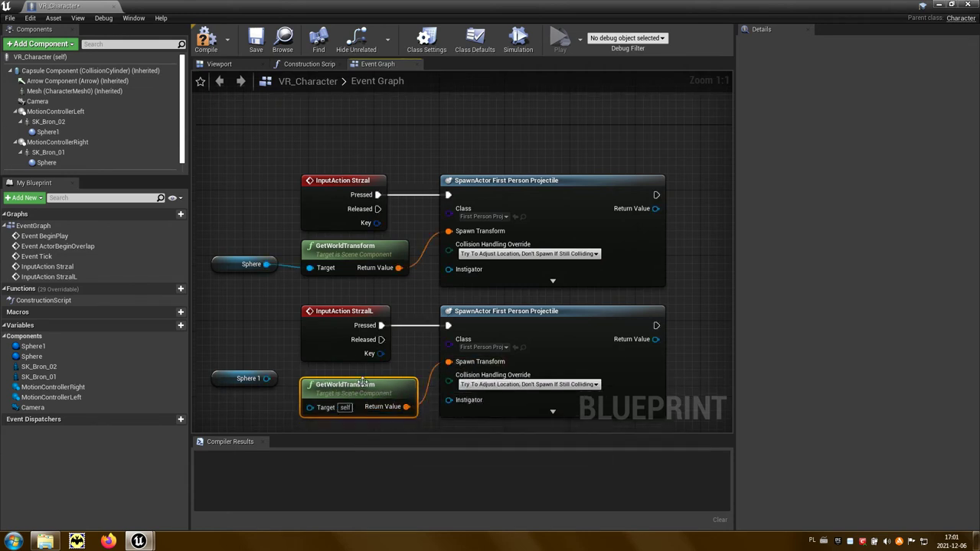
drag(266, 378, 312, 408)
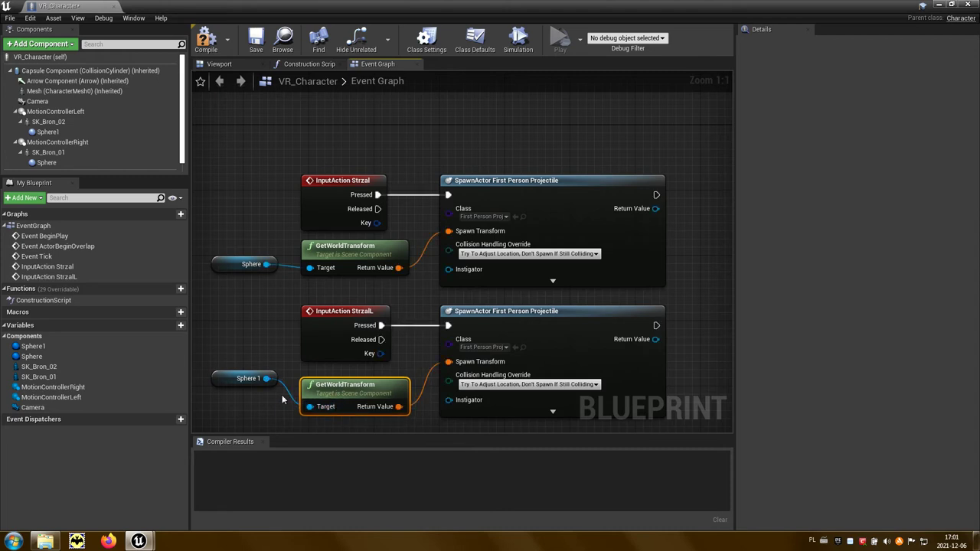
drag(224, 372, 224, 396)
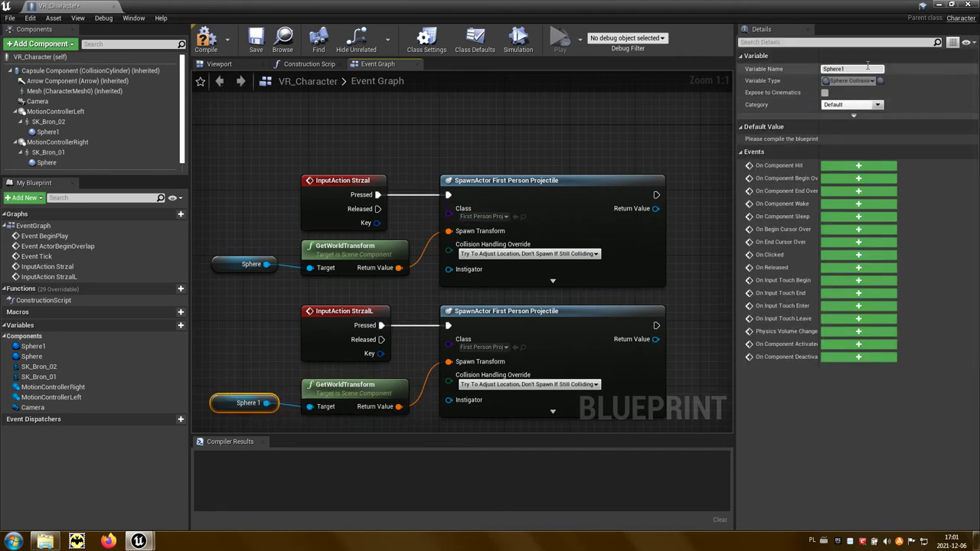
- In the FirstPersonProjectile blueprint, set the SM_Pocisk_01 mesh's Collision Presets to NoCollision
click(939, 6)
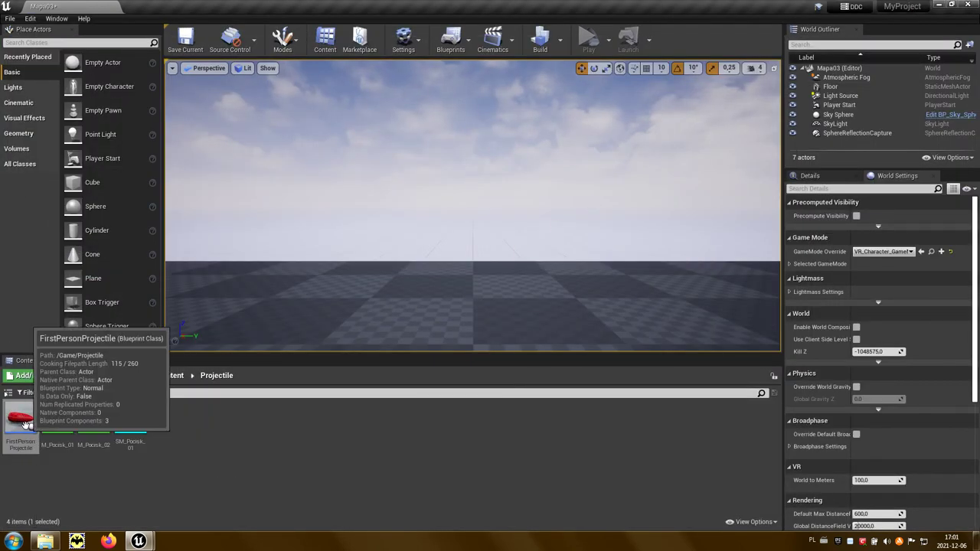
double_click(33, 413)
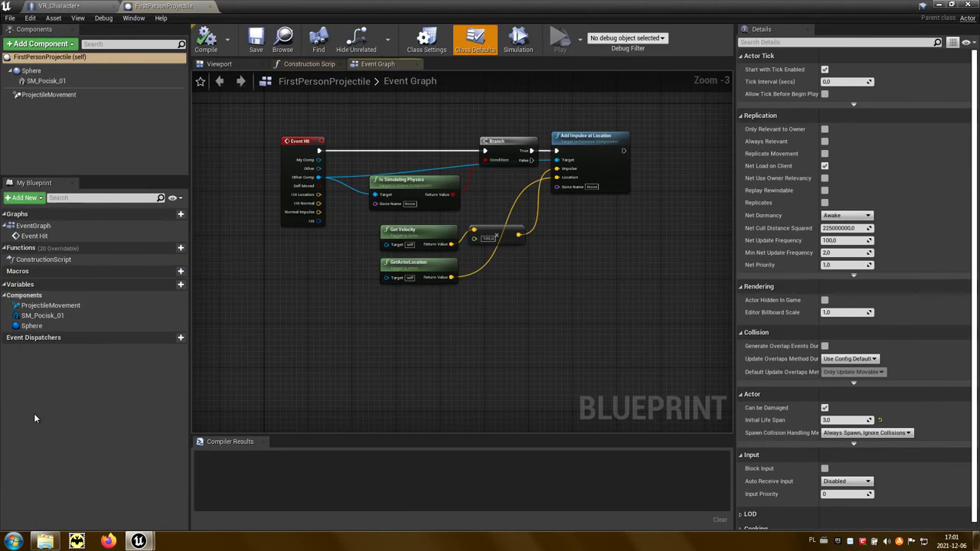
click(56, 83)
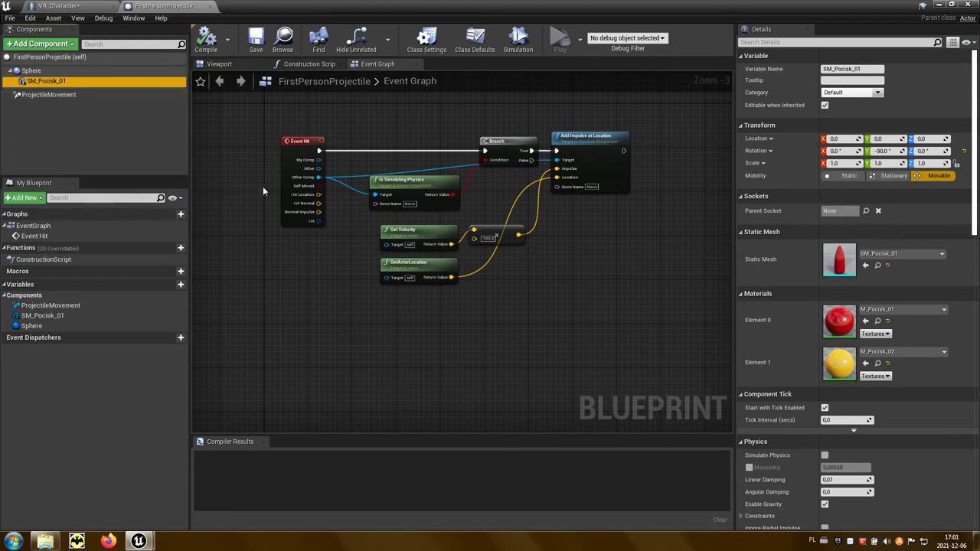
scroll(965, 282, down, 2)
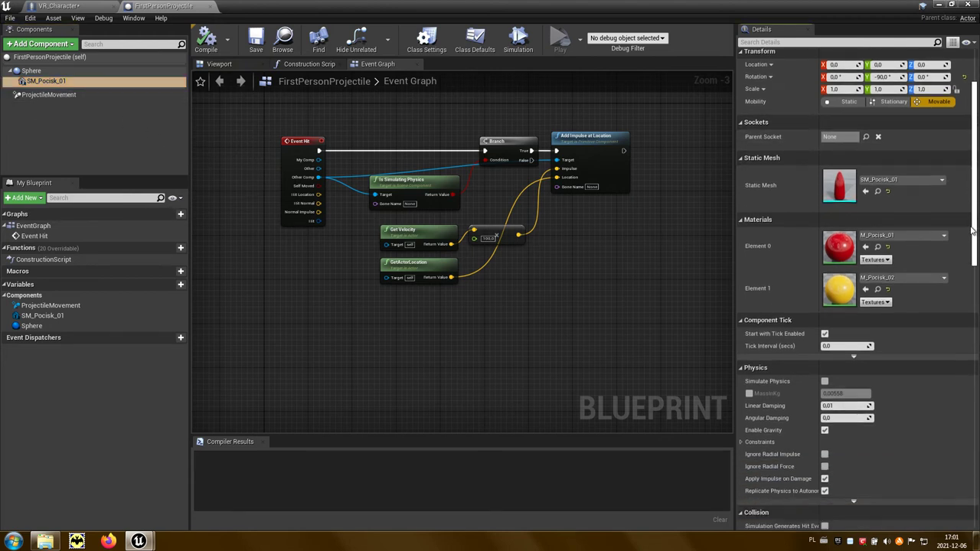
scroll(966, 282, down, 4)
scroll(966, 282, down, 3)
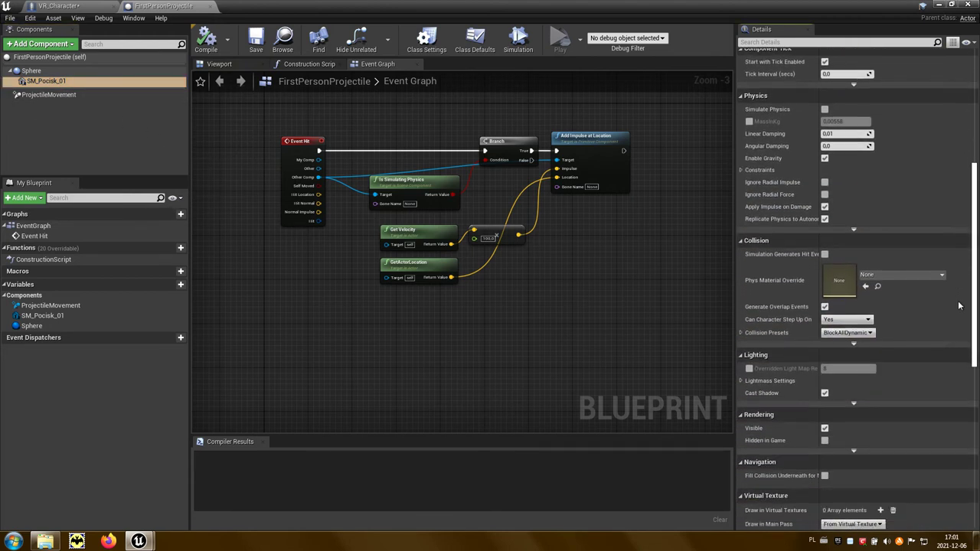
click(870, 333)
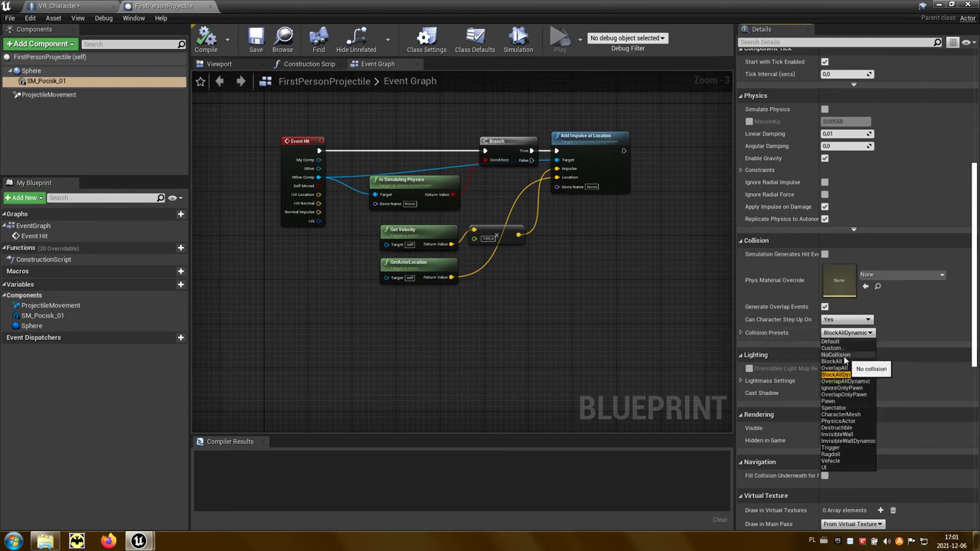
click(836, 355)
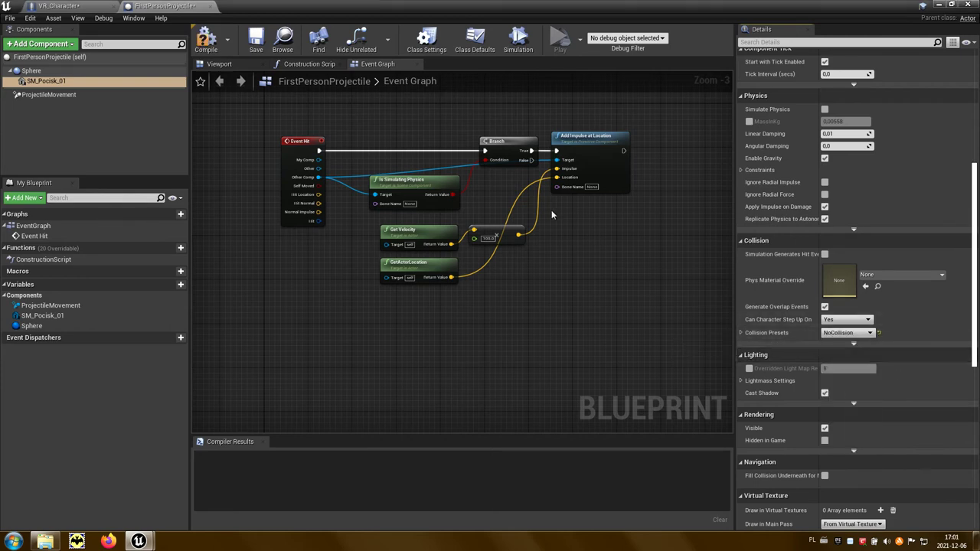
- Close the FirstPersonProjectile blueprint and compile VR_Character successfully
click(211, 7)
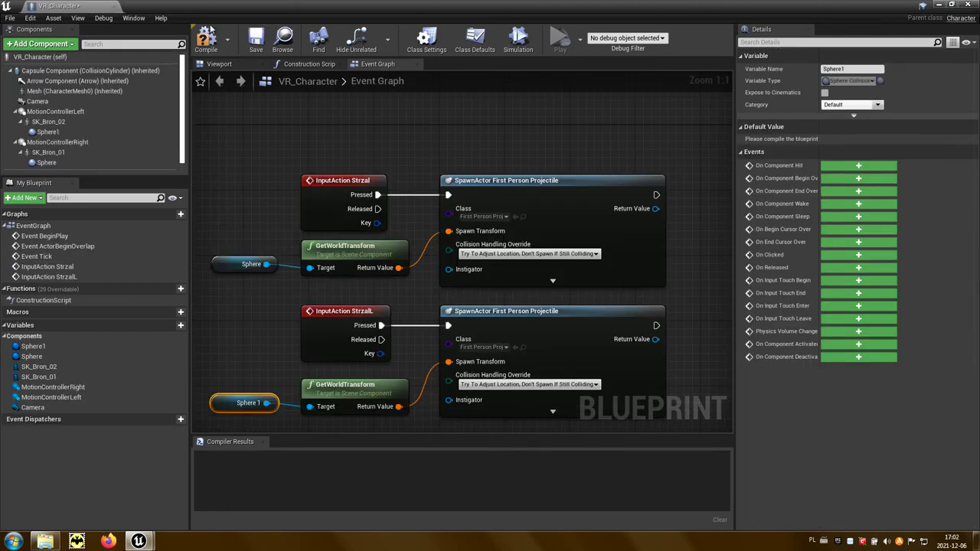
right_drag(364, 130, 388, 100)
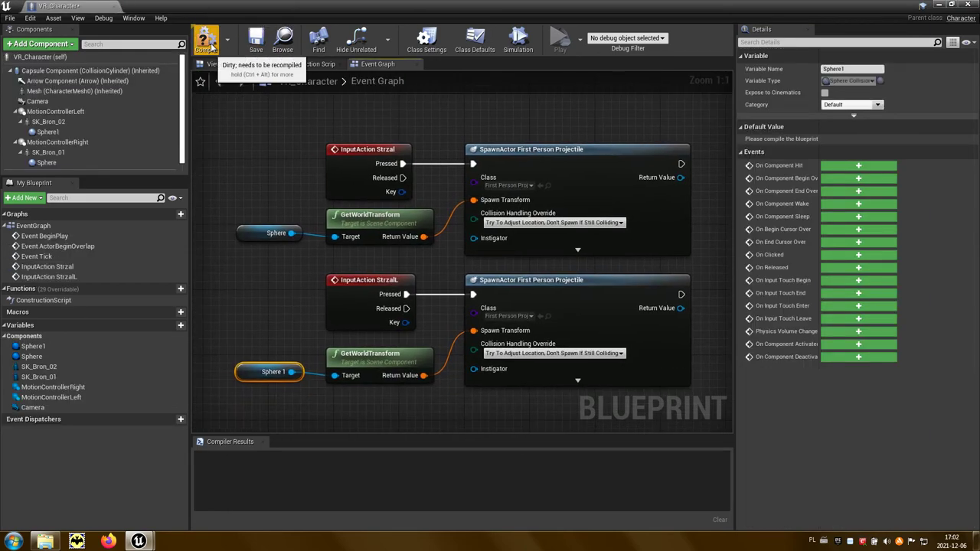
click(205, 39)
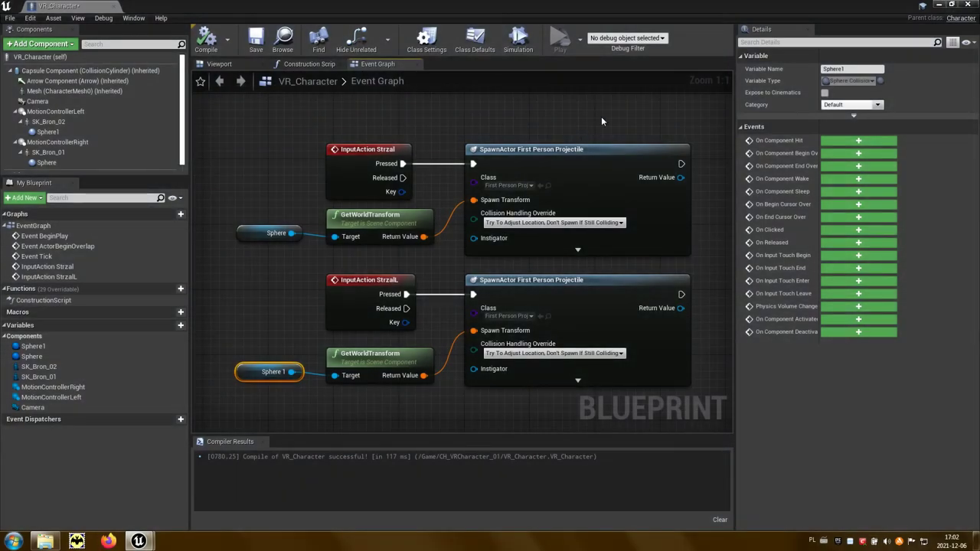
- In Project Settings > Input, add Oculus Touch (R) Thumbstick Y to the Ruch_Przod axis mapping
click(938, 6)
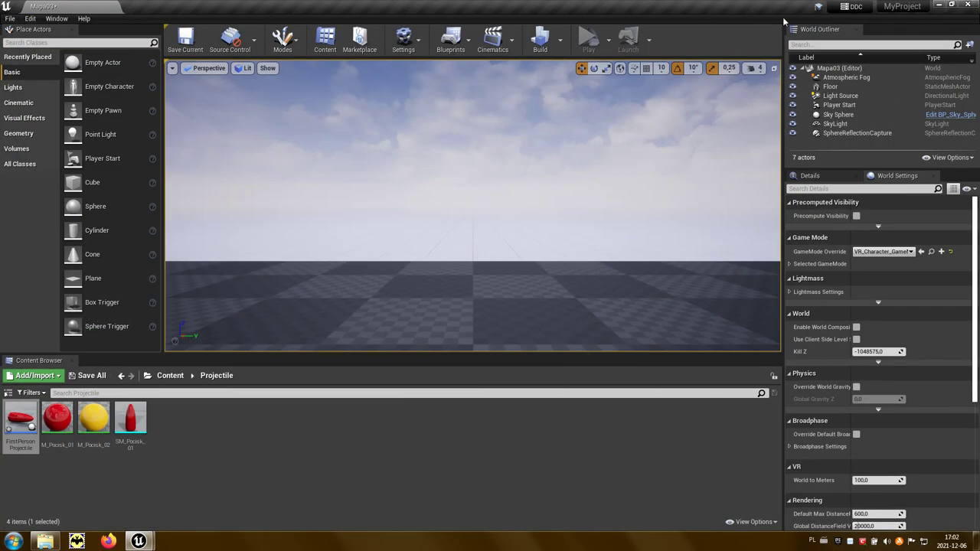
click(31, 18)
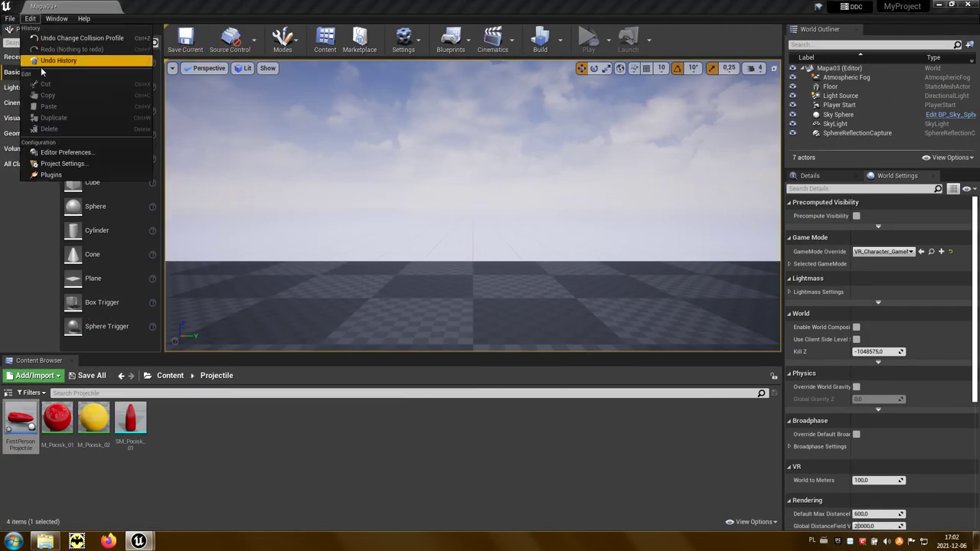
click(63, 163)
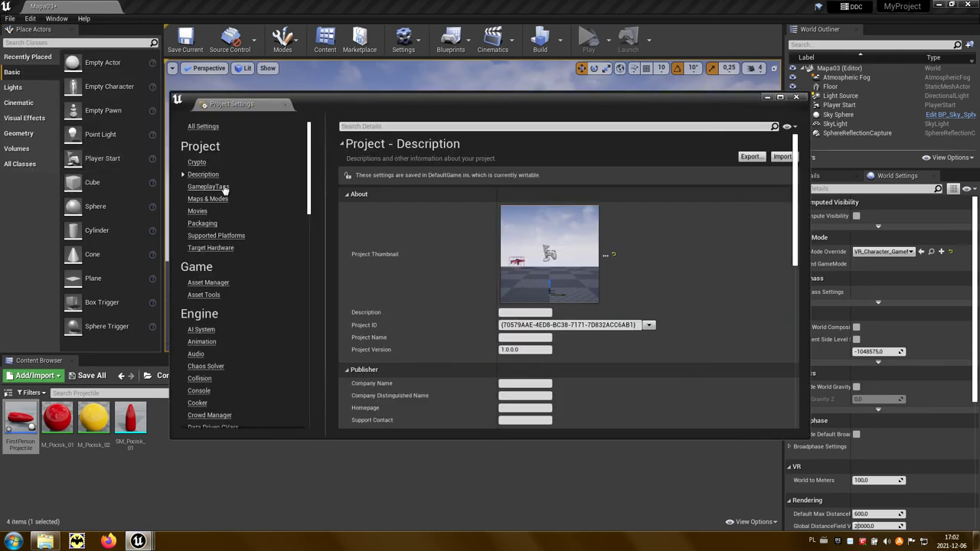
drag(310, 205, 303, 266)
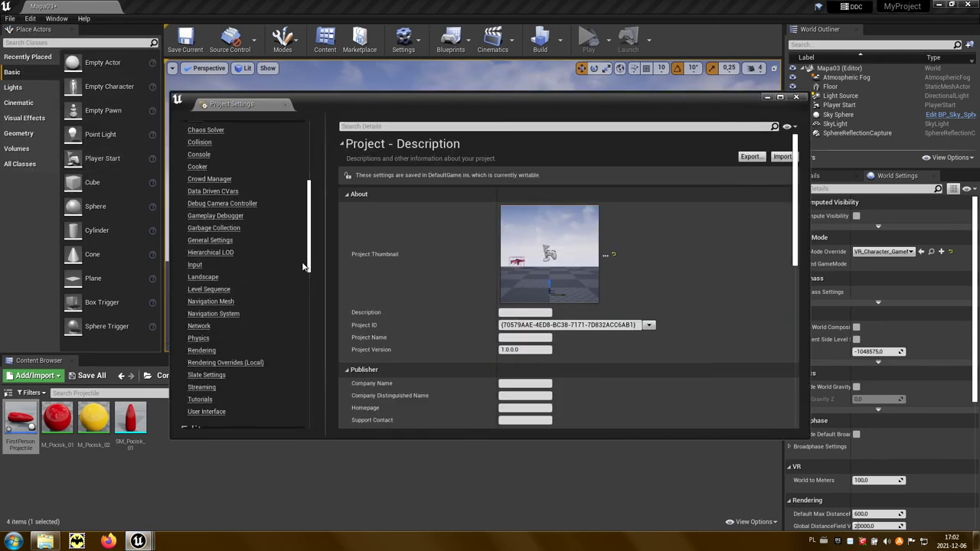
click(196, 264)
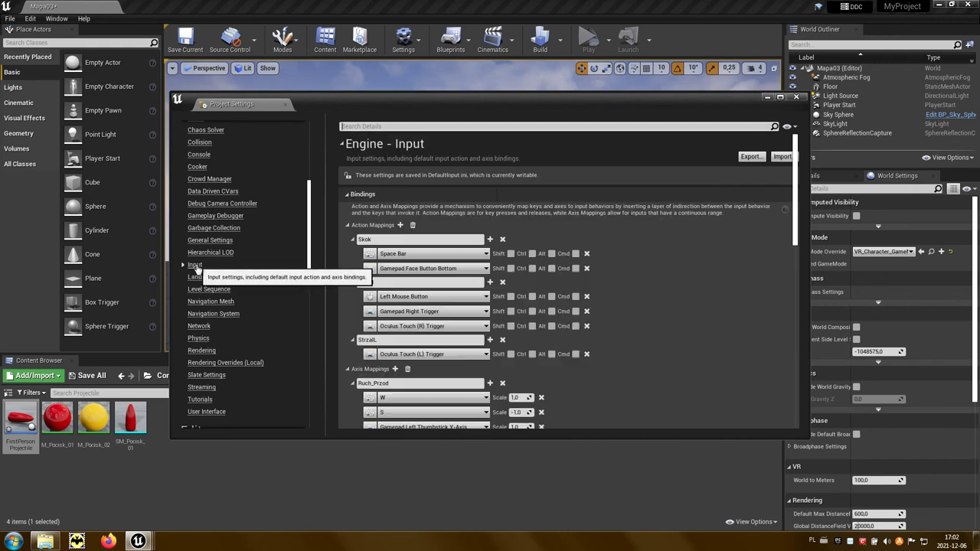
drag(794, 235, 793, 258)
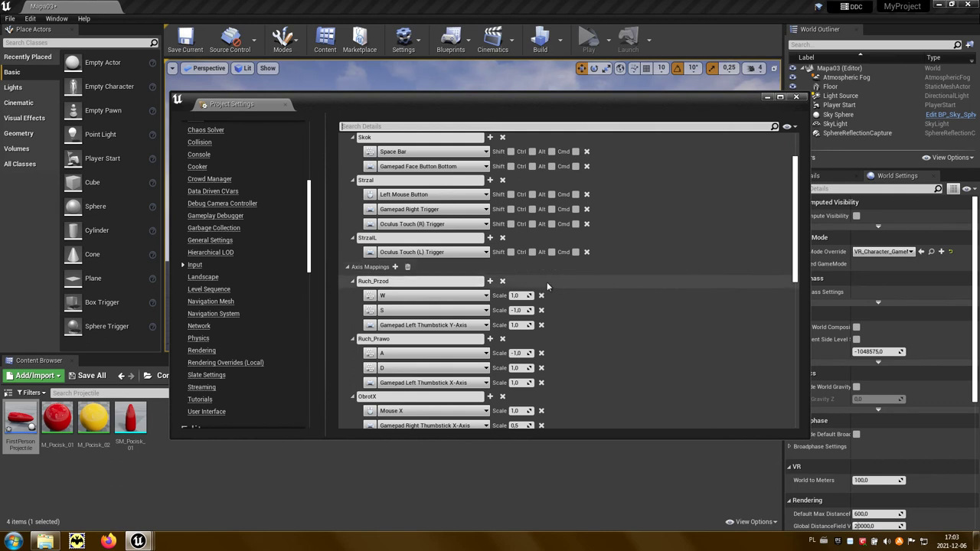
click(490, 284)
click(486, 340)
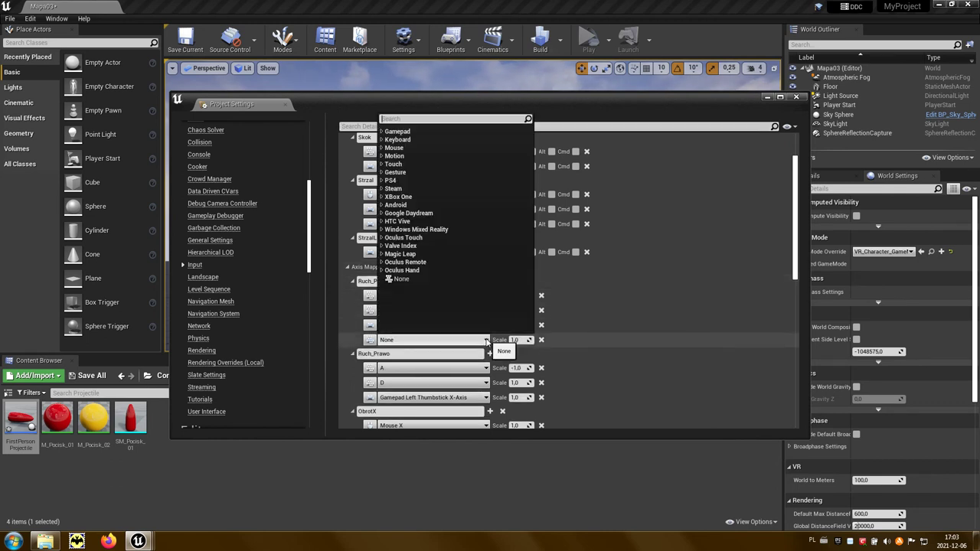
text(oculu)
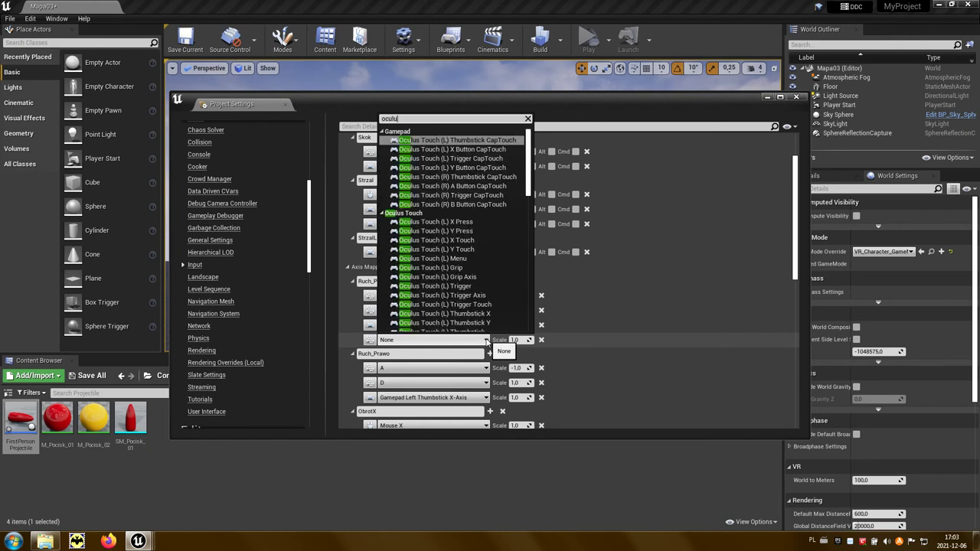
text(m)
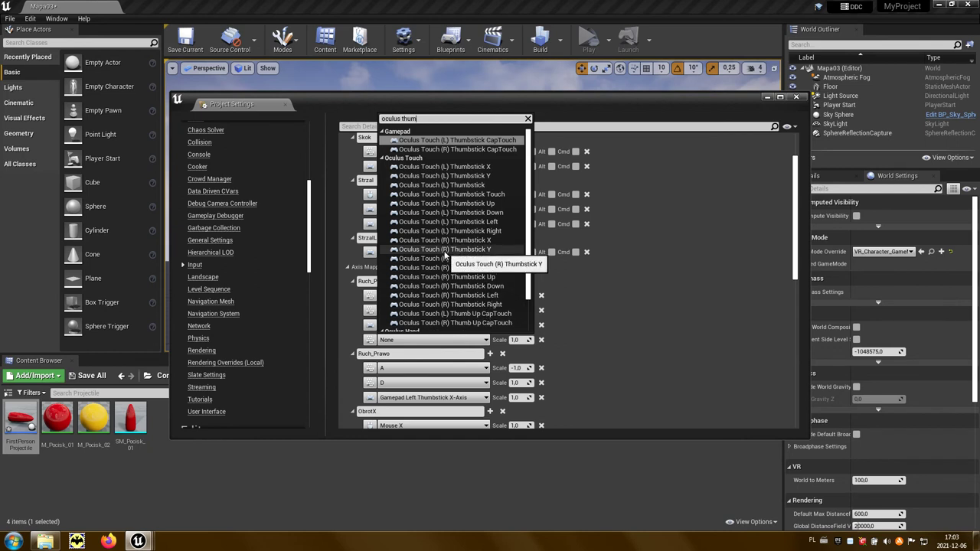
click(490, 256)
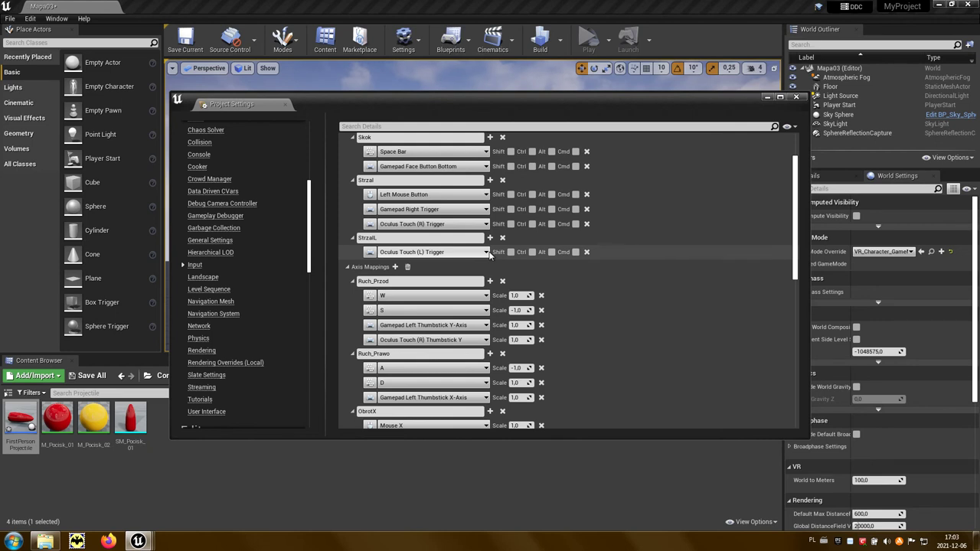
- Add Oculus Touch (R) Thumbstick X to Ruch_Prawo and close the project settings
click(490, 355)
click(485, 413)
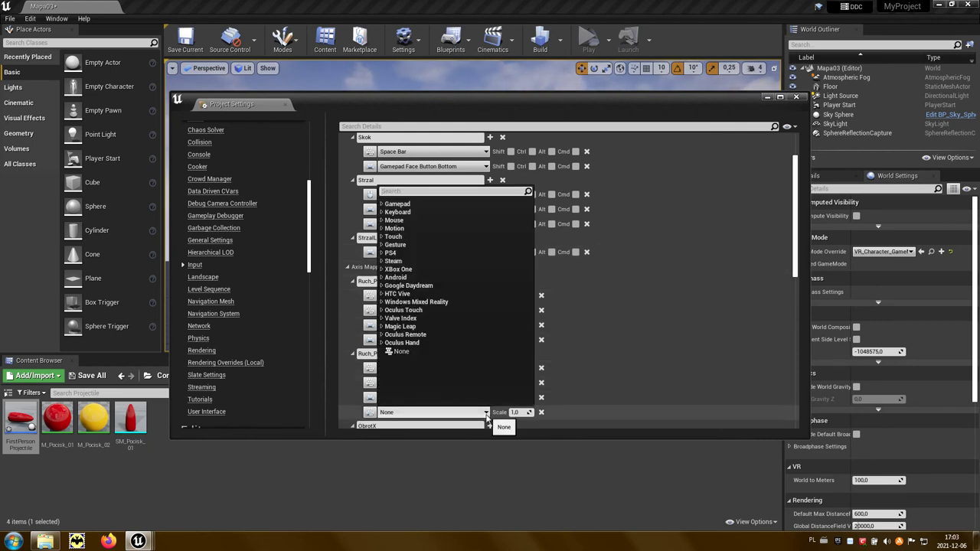
text(oculusthu)
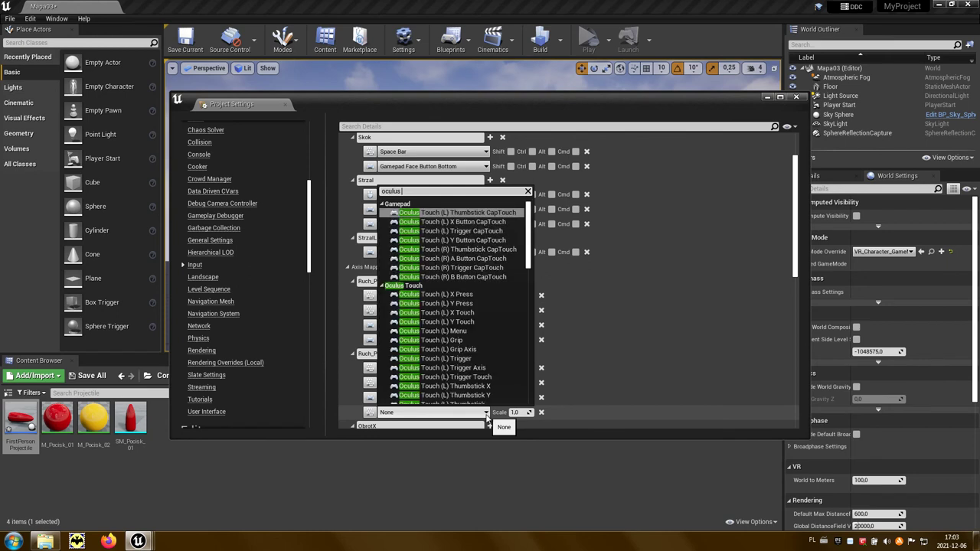
text(mb)
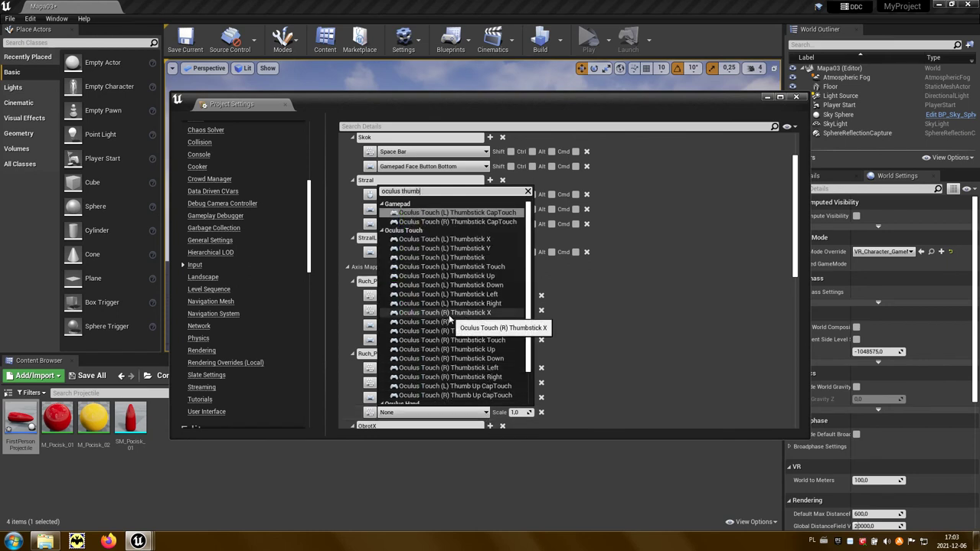
click(491, 316)
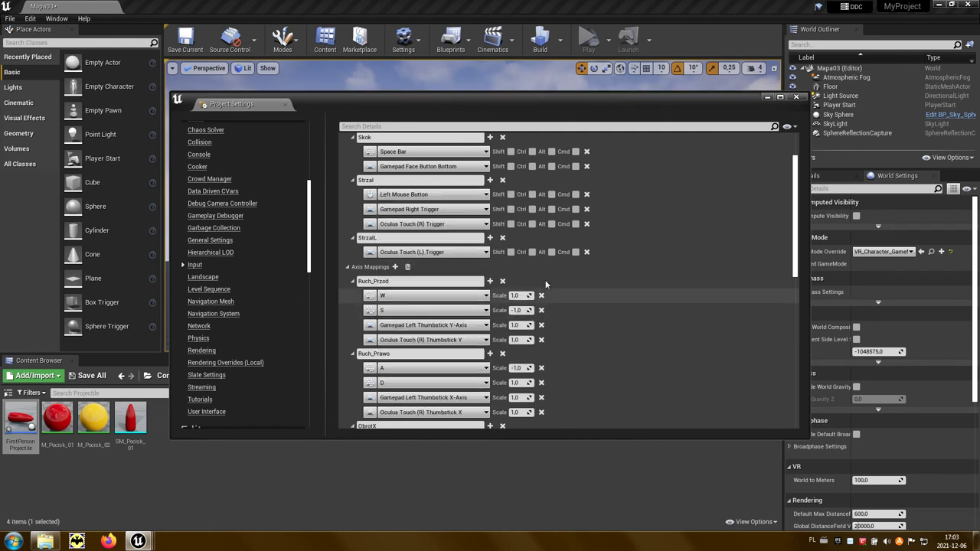
click(796, 98)
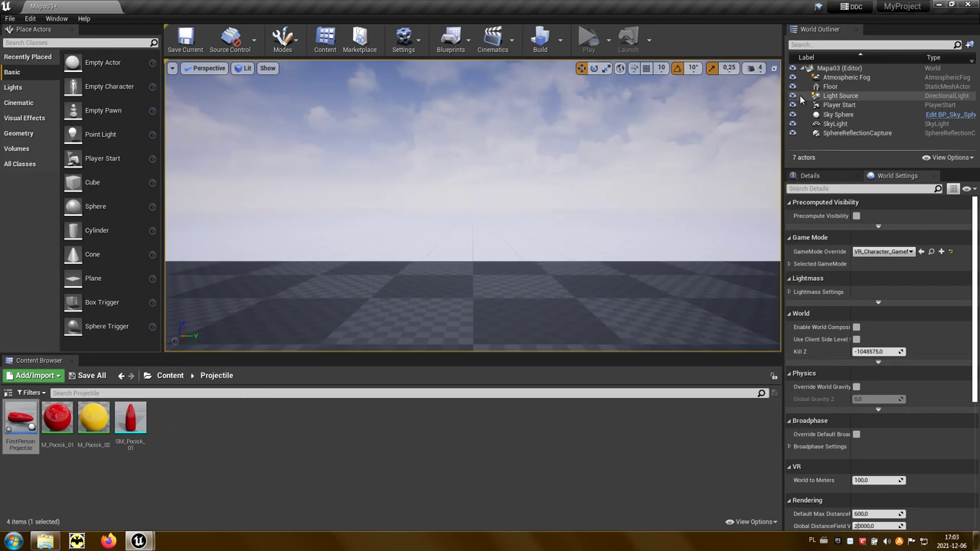
- Open the Ramiona_Character blueprint from the CH_Ramiona_01 folder
click(170, 376)
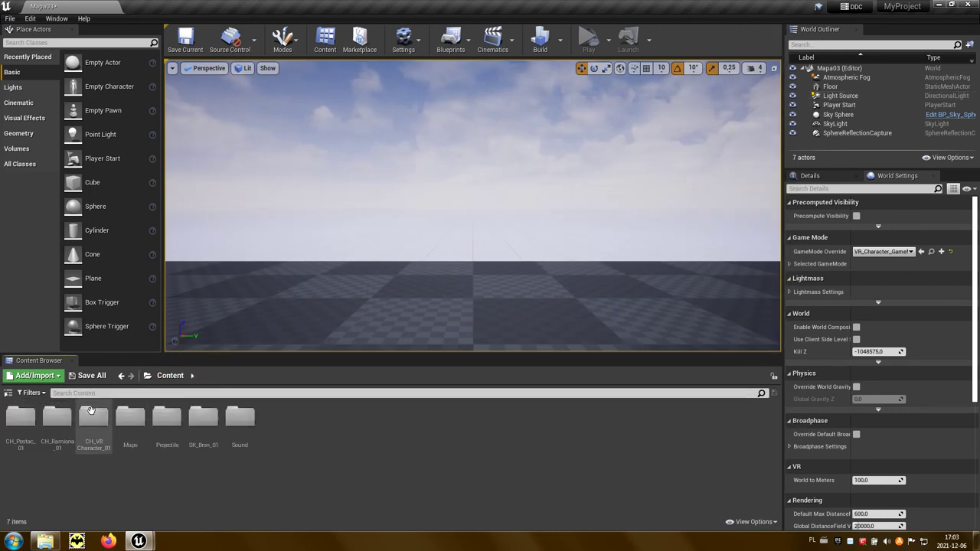
click(66, 421)
double_click(67, 423)
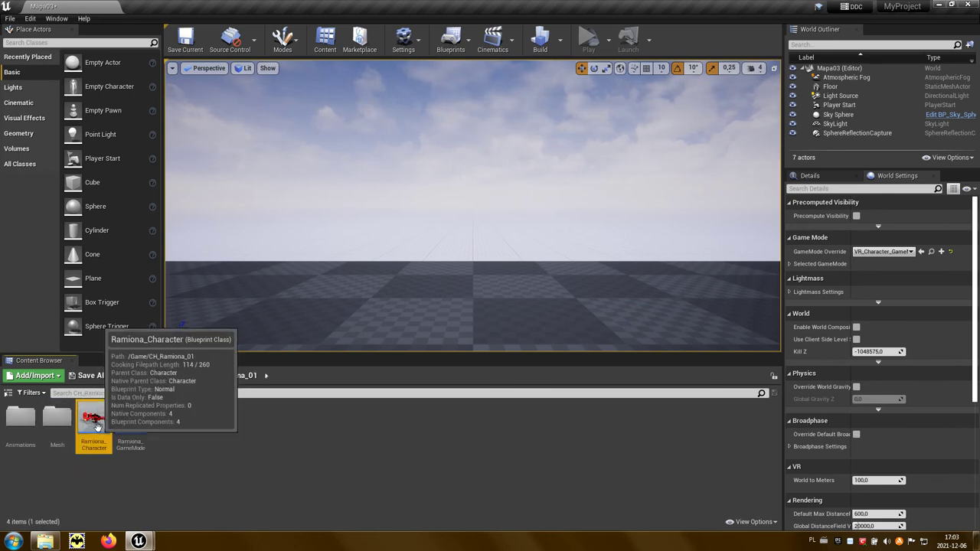
double_click(93, 421)
- Copy the Ruch_Przod and Ruch_Prawo movement nodes and close Ramiona_Character
scroll(268, 334, up, 4)
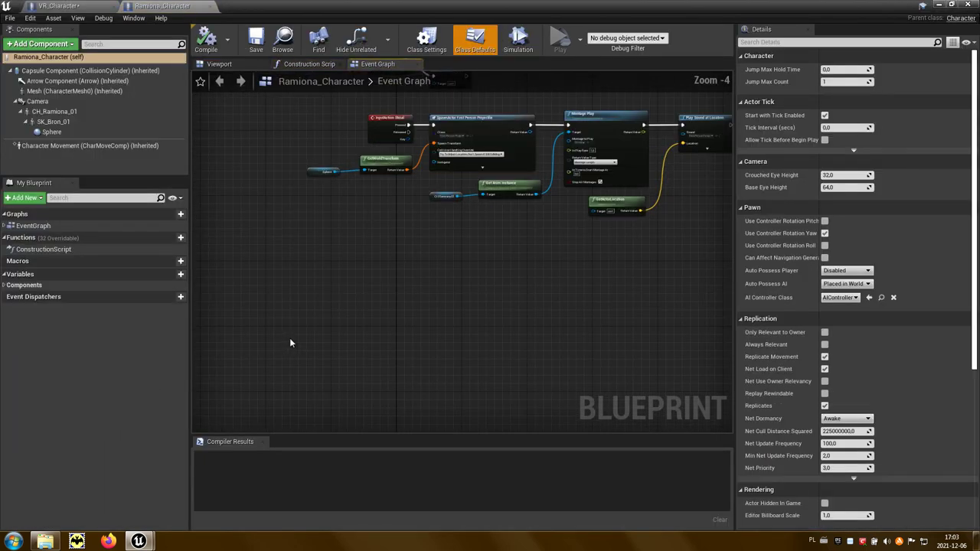
mouse_move(291, 339)
right_down()
mouse_move(539, 292)
mouse_move(542, 355)
right_up()
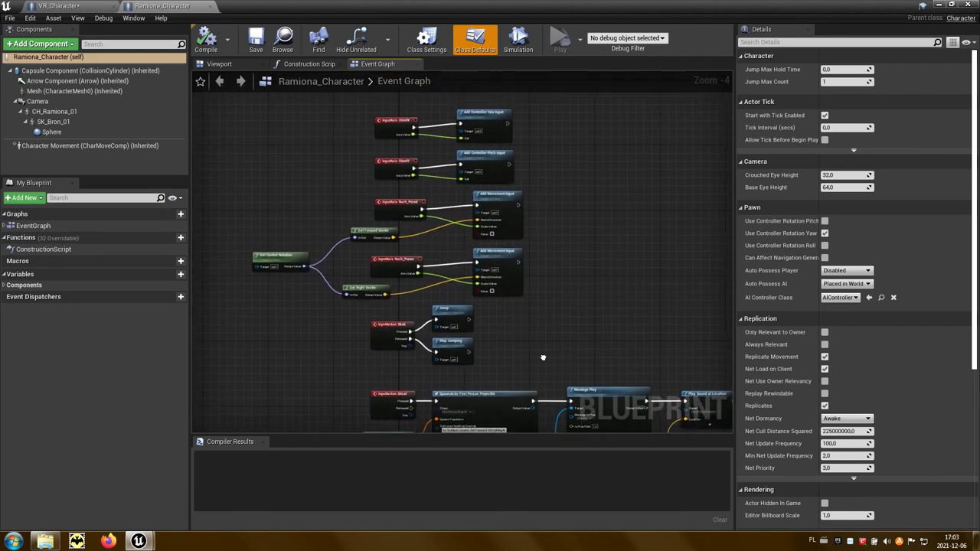
scroll(577, 322, up, 2)
drag(507, 186, 335, 275)
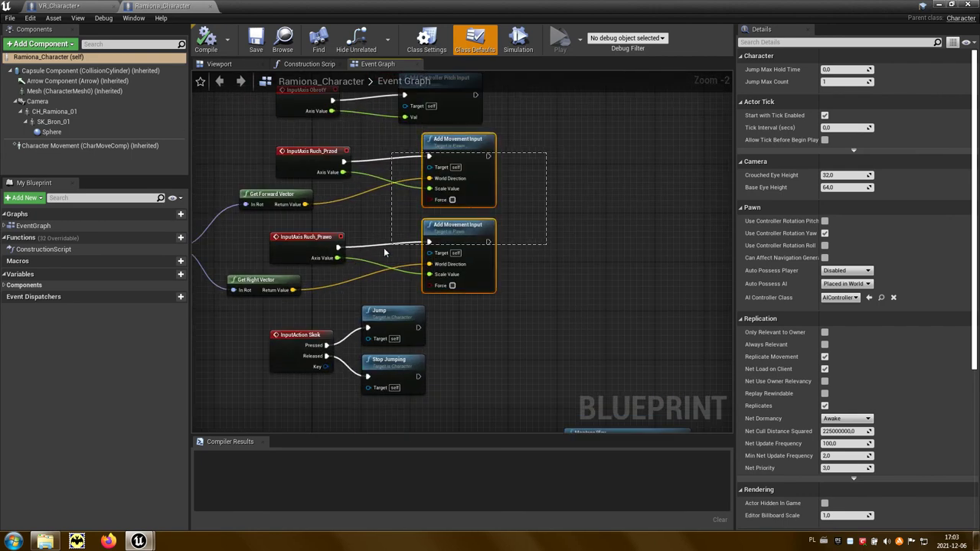
right_click(319, 246)
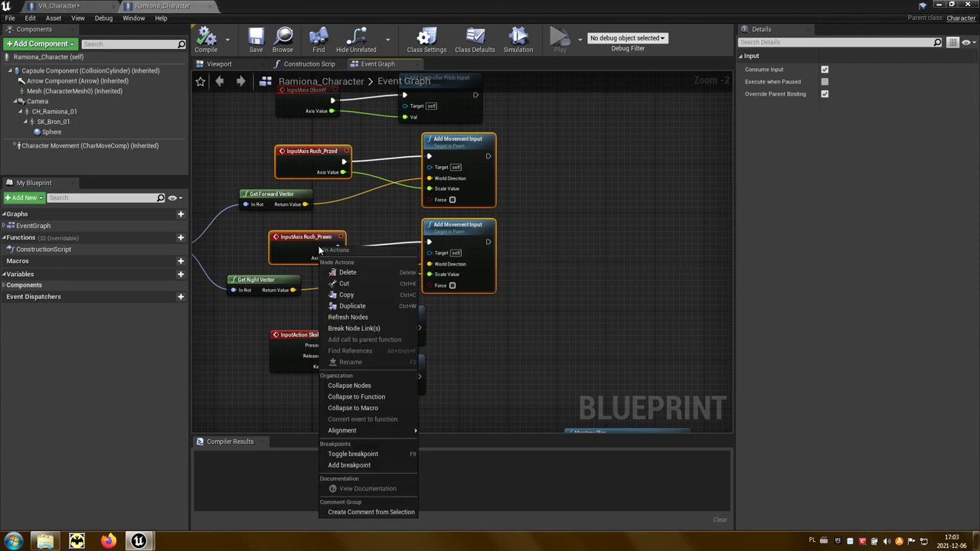
click(340, 296)
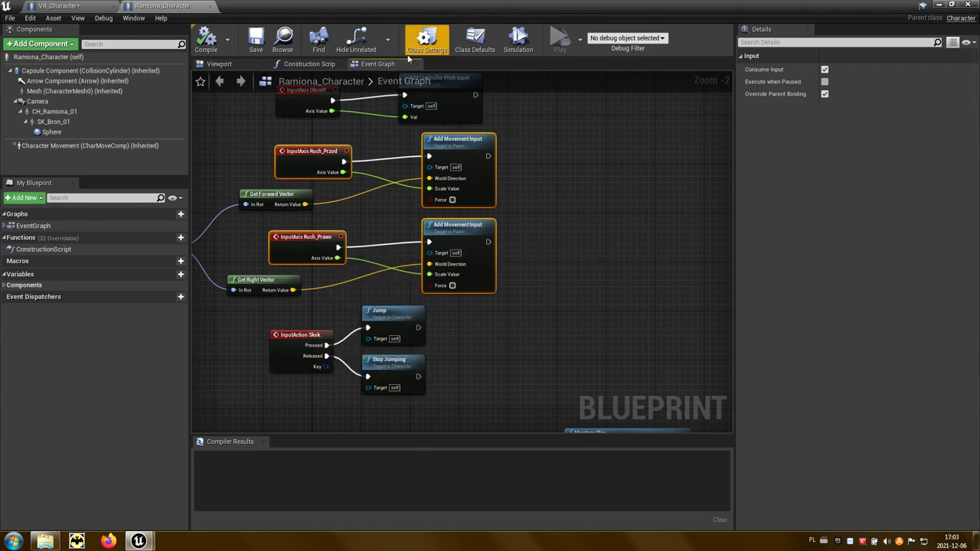
click(210, 6)
right_drag(564, 125, 450, 181)
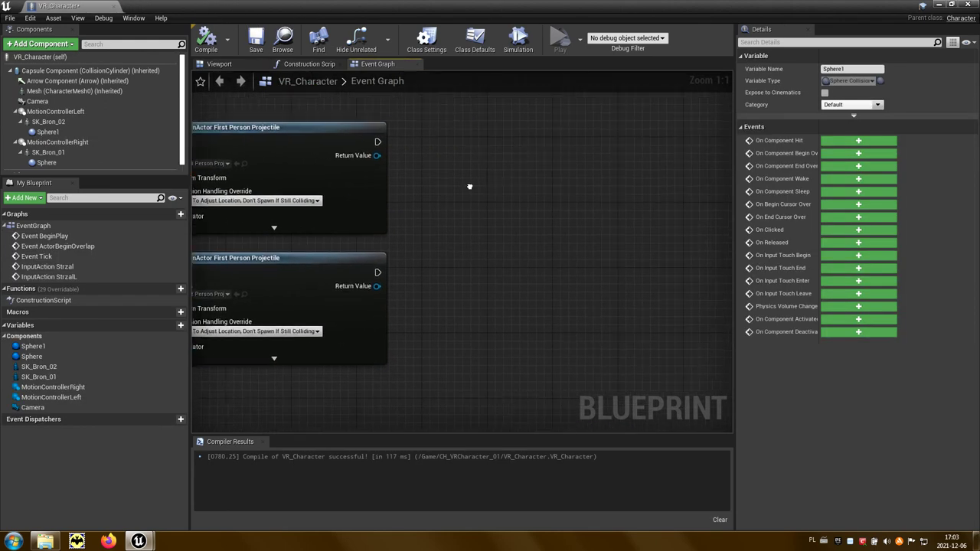
- Paste the Ruch_Przod and Ruch_Prawo movement nodes and add a Camera reference beside them
right_click(539, 176)
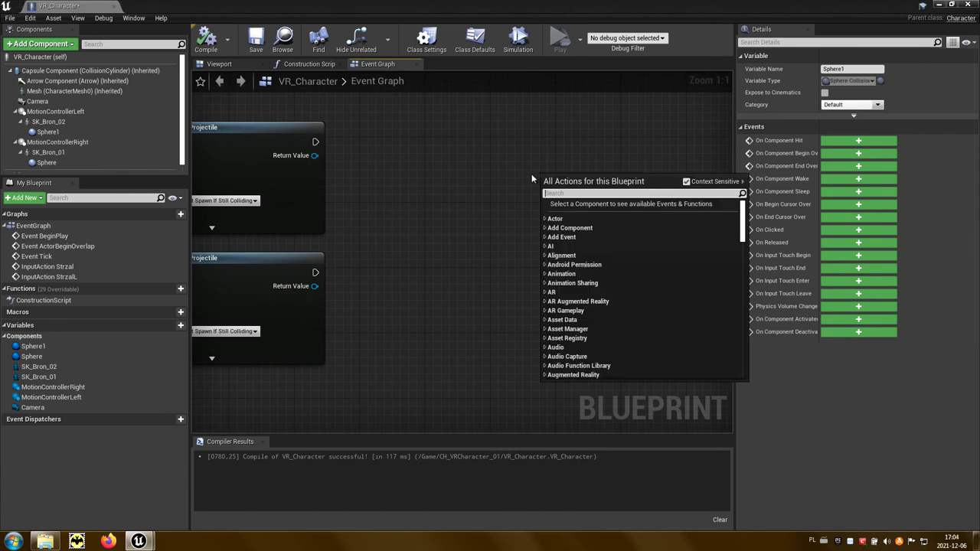
click(531, 173)
key(ctrl+v)
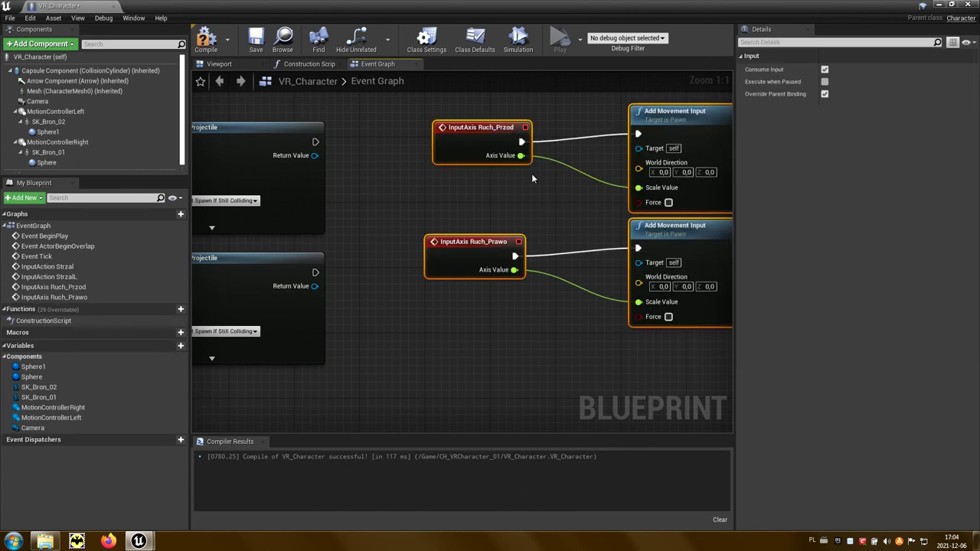
right_drag(532, 178, 413, 240)
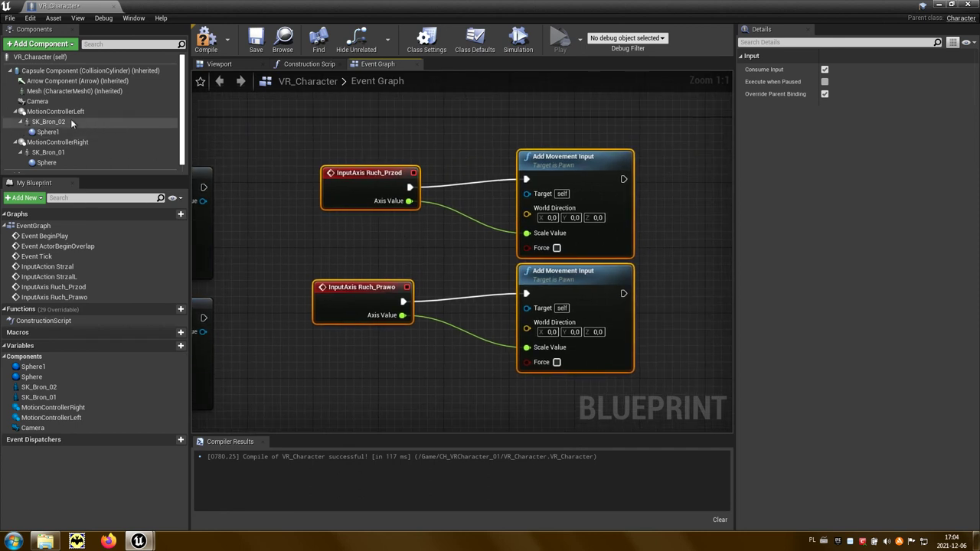
drag(30, 103, 223, 236)
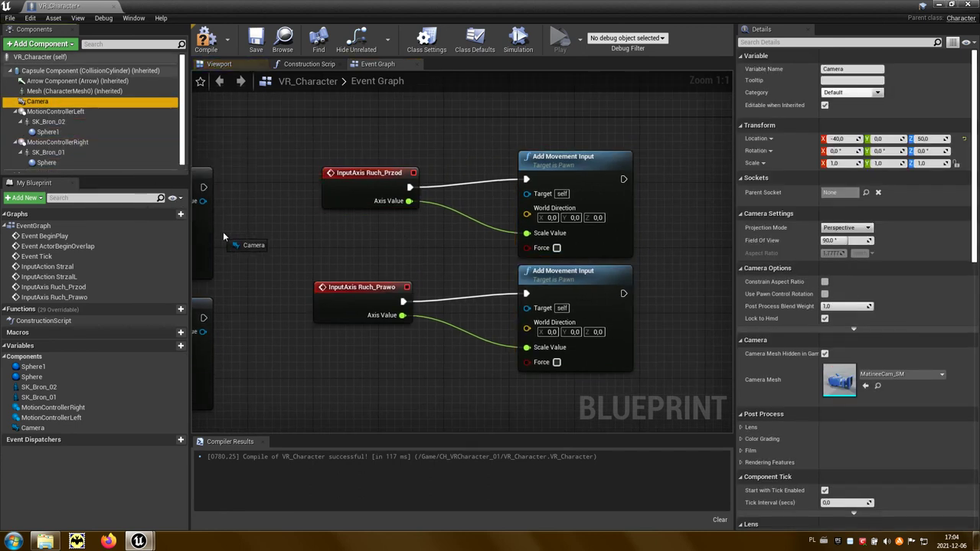
drag(286, 249, 286, 249)
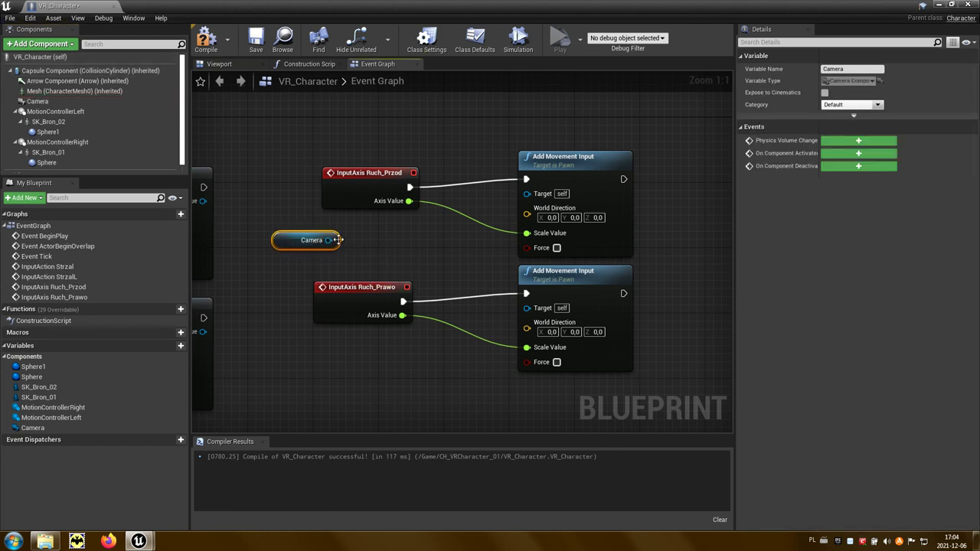
- Add a Get Forward Vector node from the Camera and wire it into Ruch_Przod's World Direction
drag(365, 245, 366, 246)
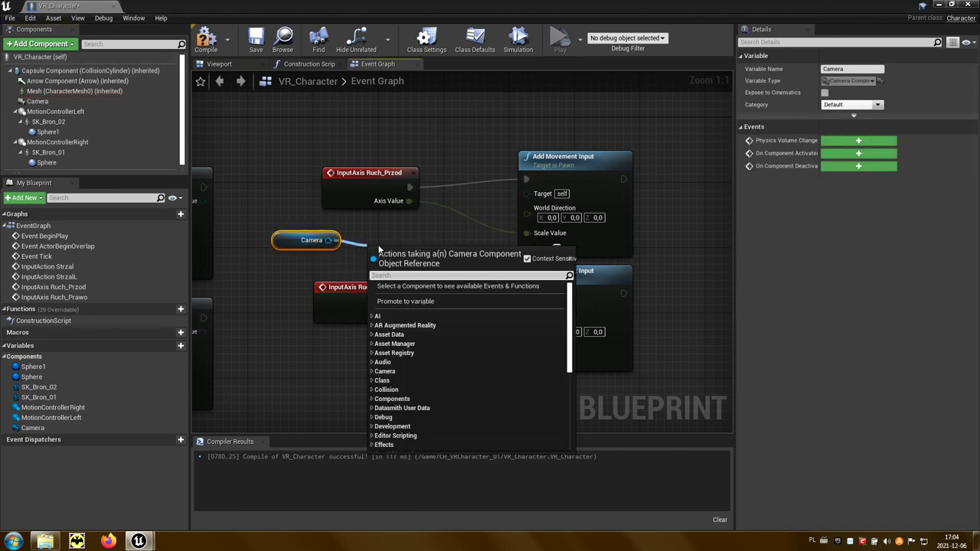
text(getfor)
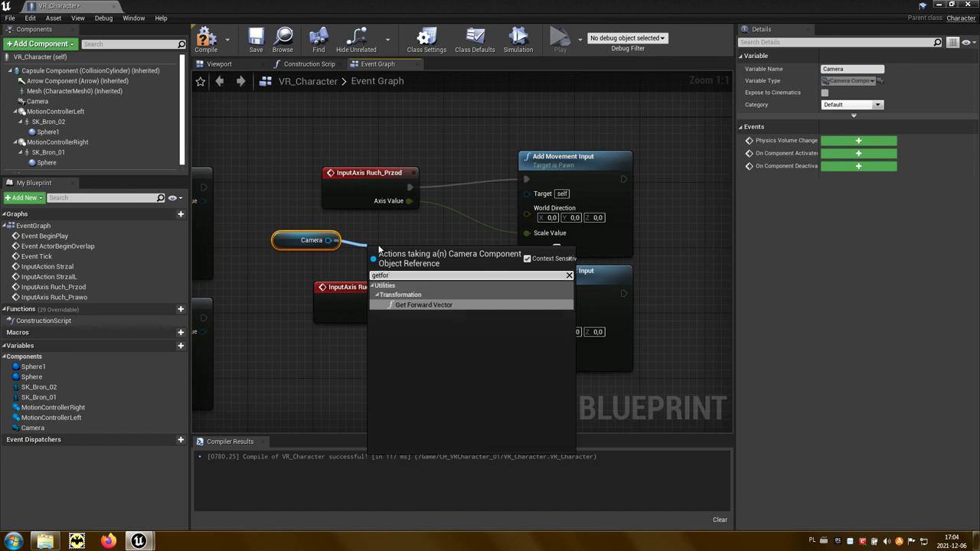
click(443, 304)
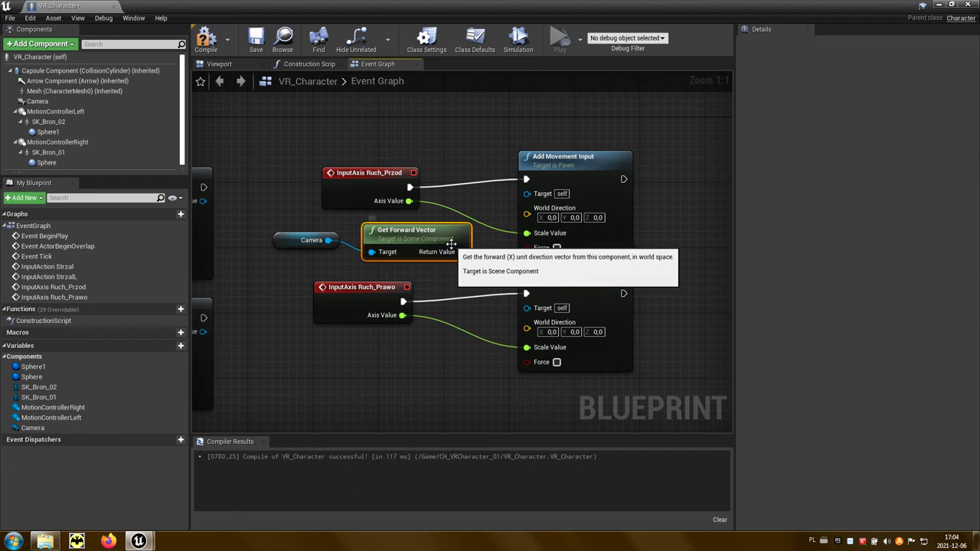
mouse_move(460, 251)
mouse_down()
mouse_move(503, 242)
mouse_move(527, 215)
mouse_up()
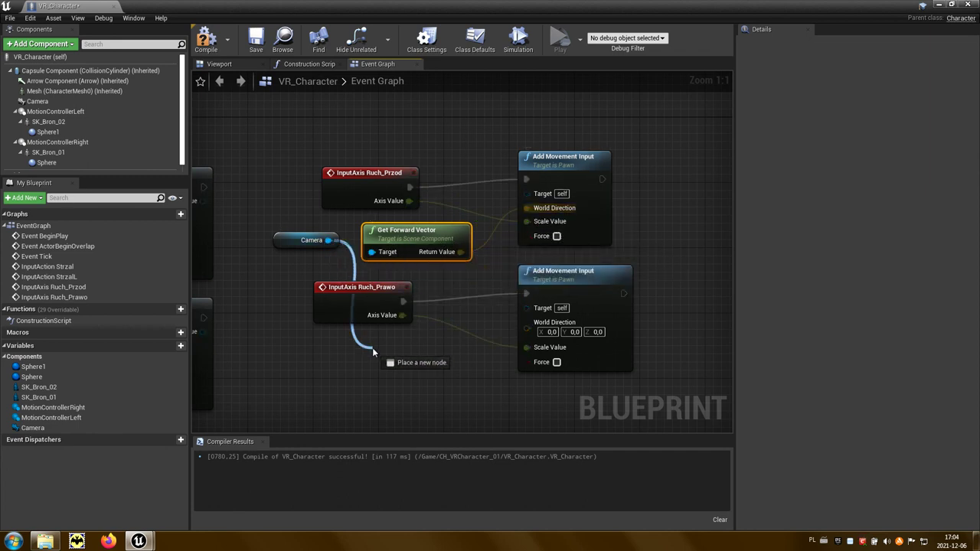
- Add a Get Right Vector node targeting the Camera
drag(373, 350, 375, 348)
text(getr)
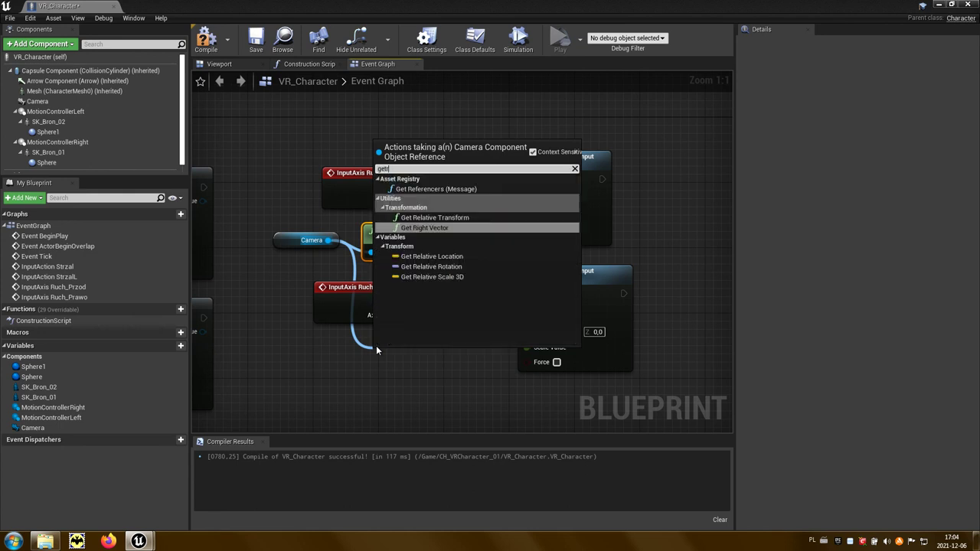
text(igh)
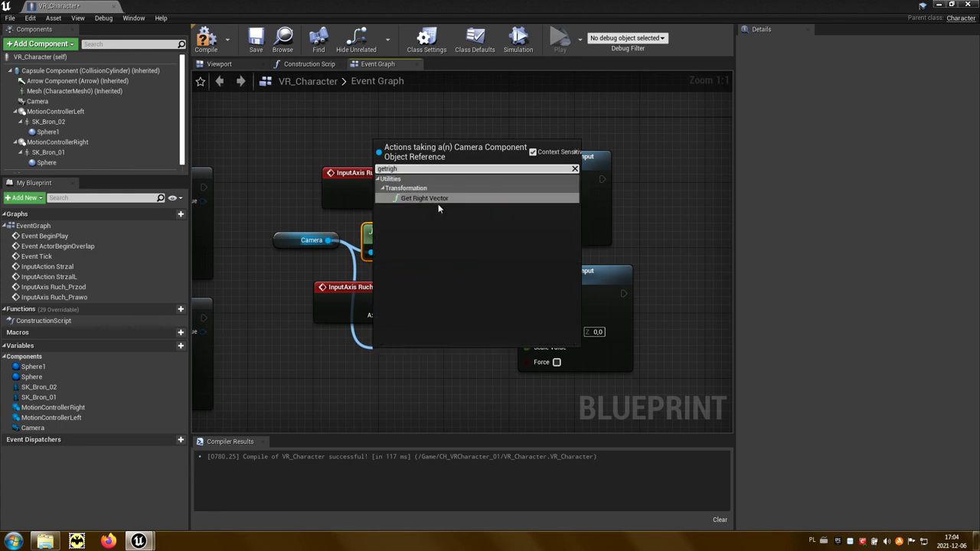
click(437, 200)
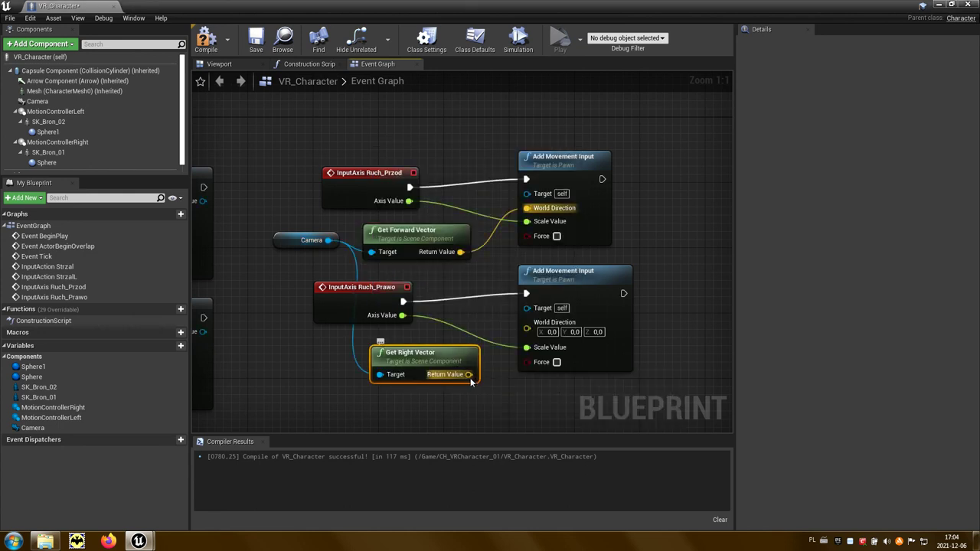